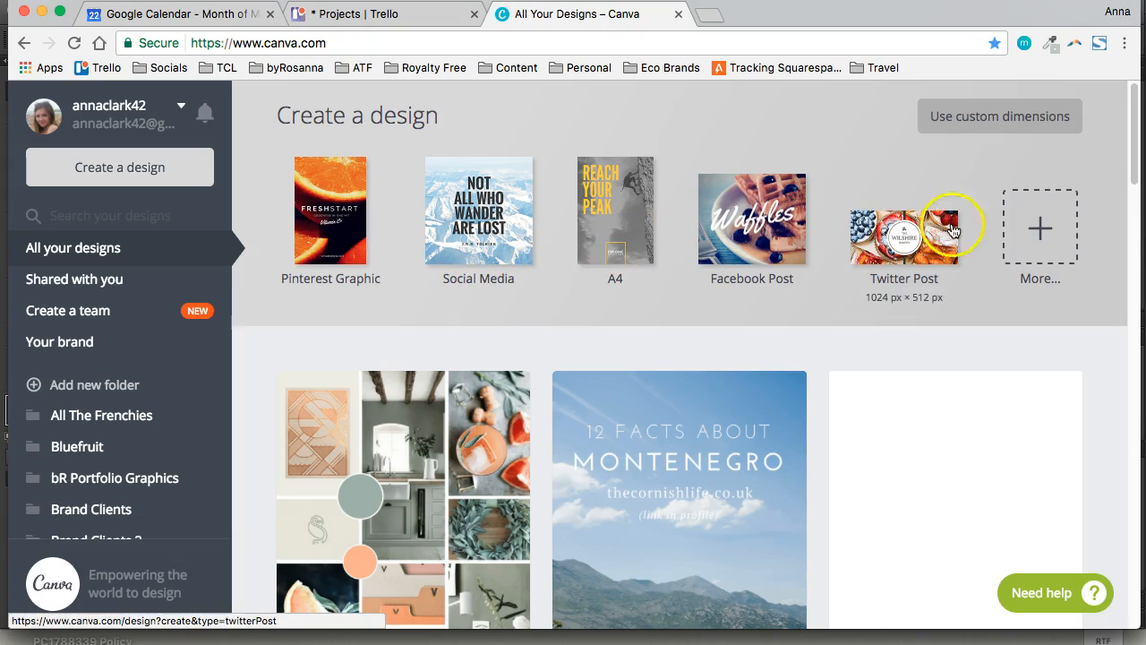
# Browse the full list of design types and create a new 800 px × 800 px Social Media design
pyautogui.click(1032, 233)
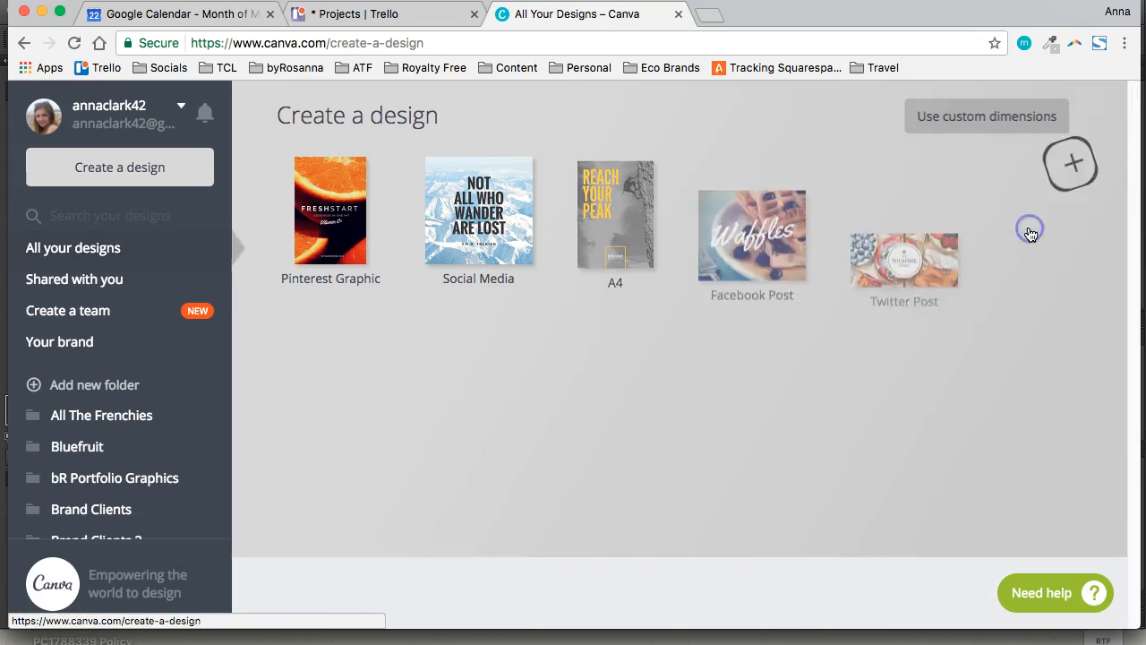
pyautogui.scroll(-10, 667, 390)
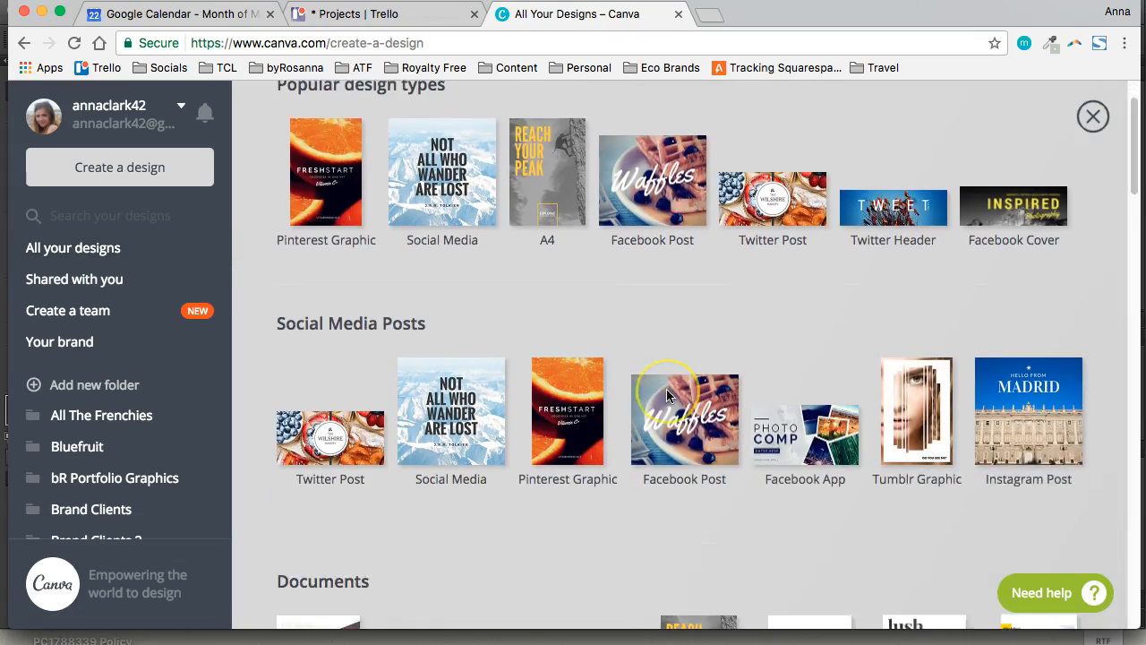
pyautogui.scroll(-10, 667, 394)
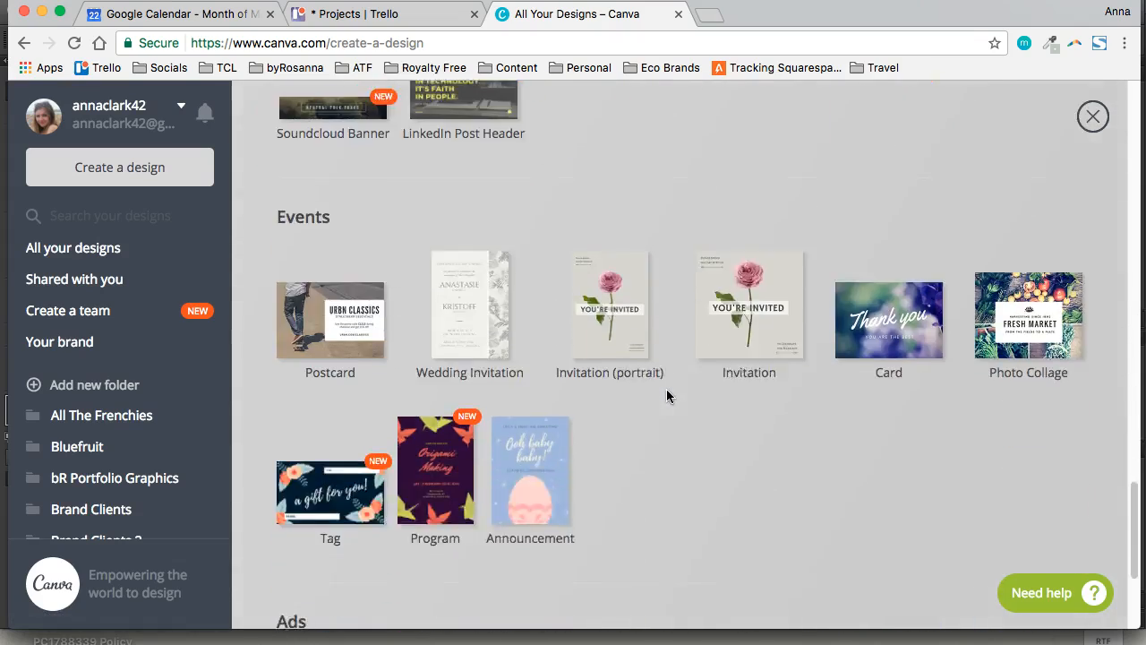
pyautogui.scroll(15, 667, 399)
pyautogui.scroll(2, 667, 402)
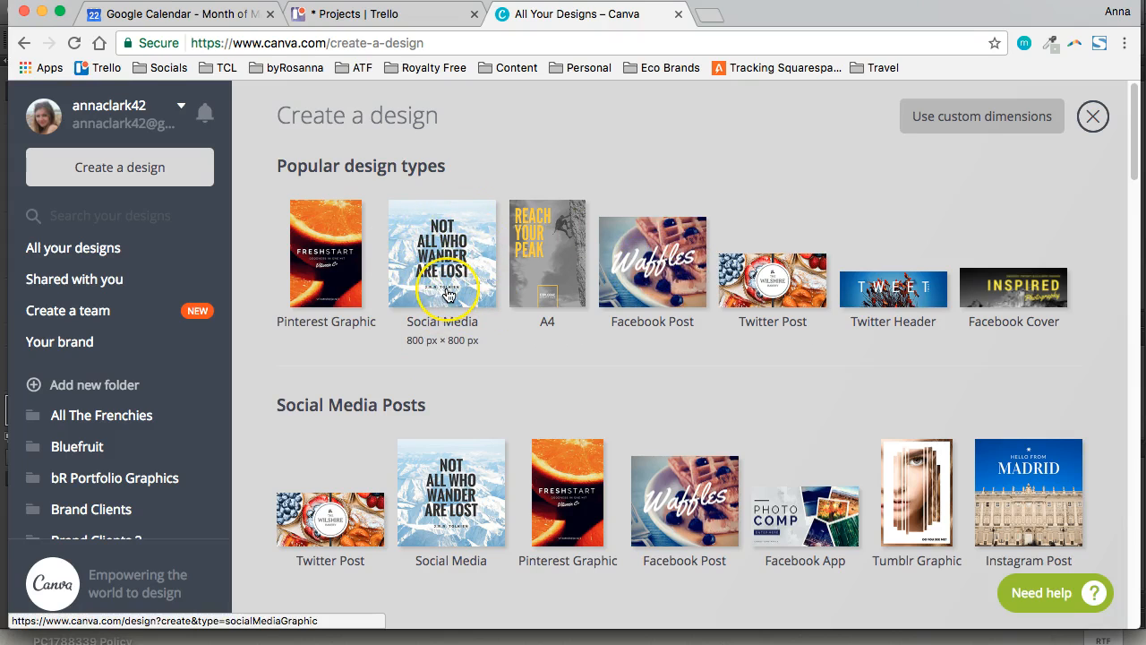
pyautogui.click(397, 298)
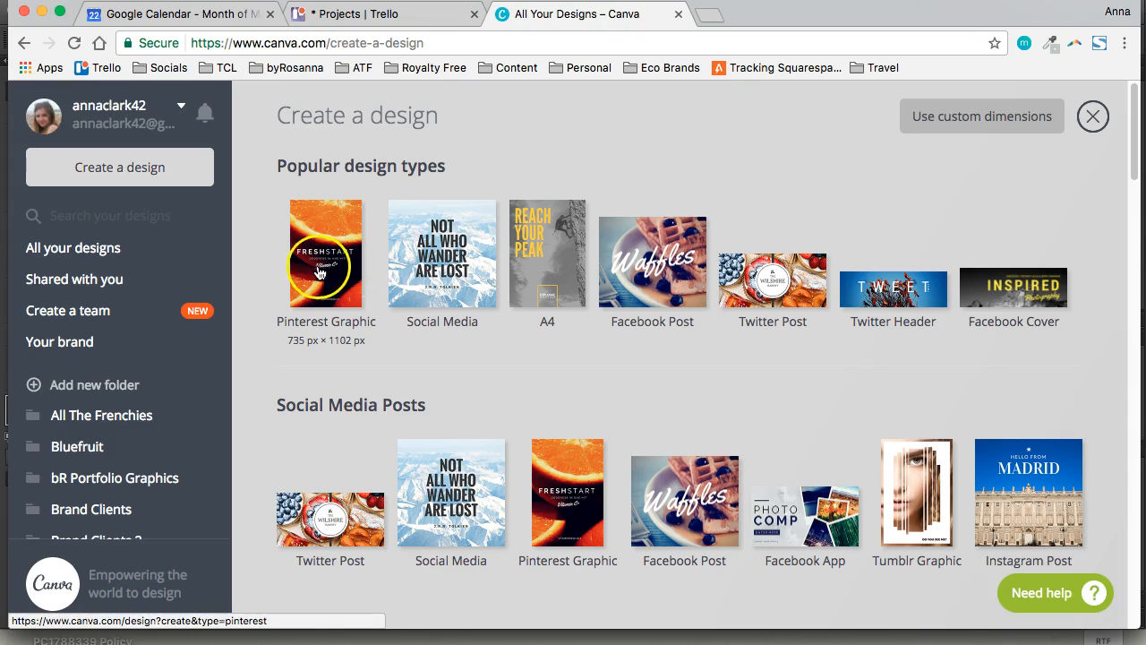
pyautogui.click(423, 283)
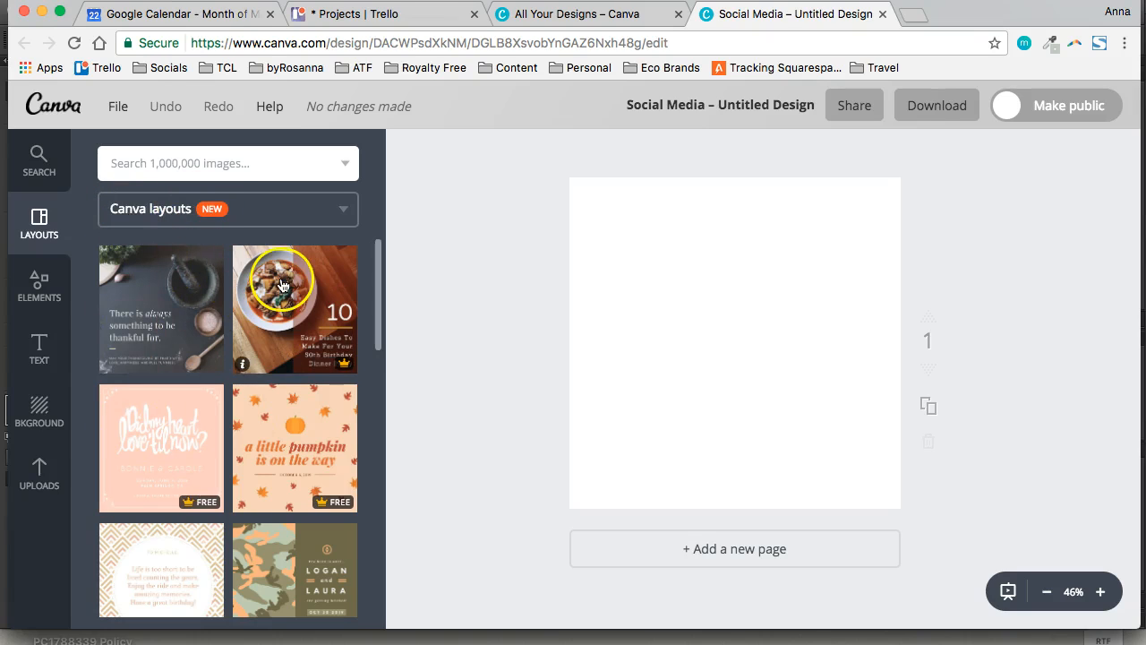
# Apply the black-and-white striped quote layout with the white circle to the blank page
pyautogui.scroll(-5, 264, 441)
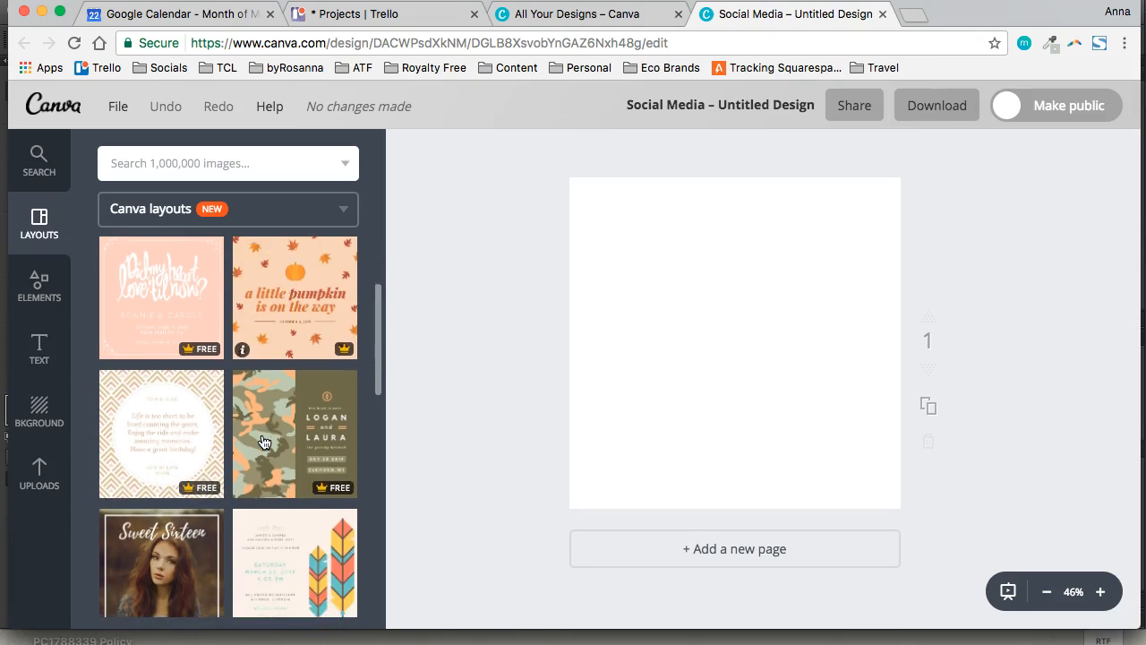
pyautogui.scroll(-4, 278, 409)
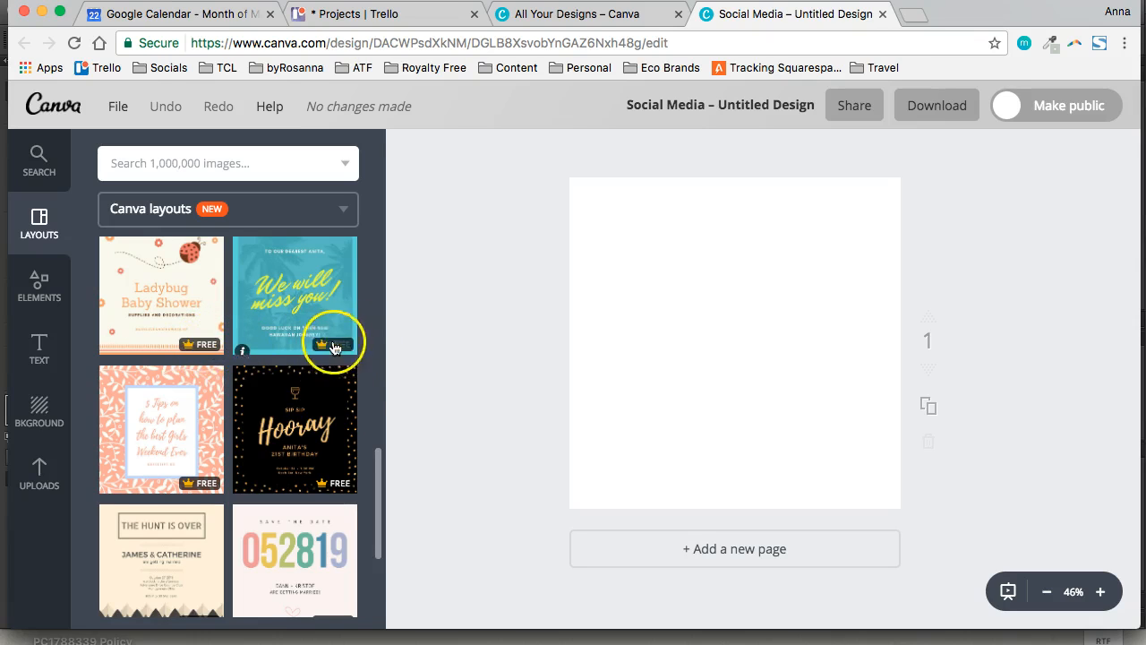
pyautogui.scroll(-3, 286, 403)
pyautogui.scroll(-5, 316, 432)
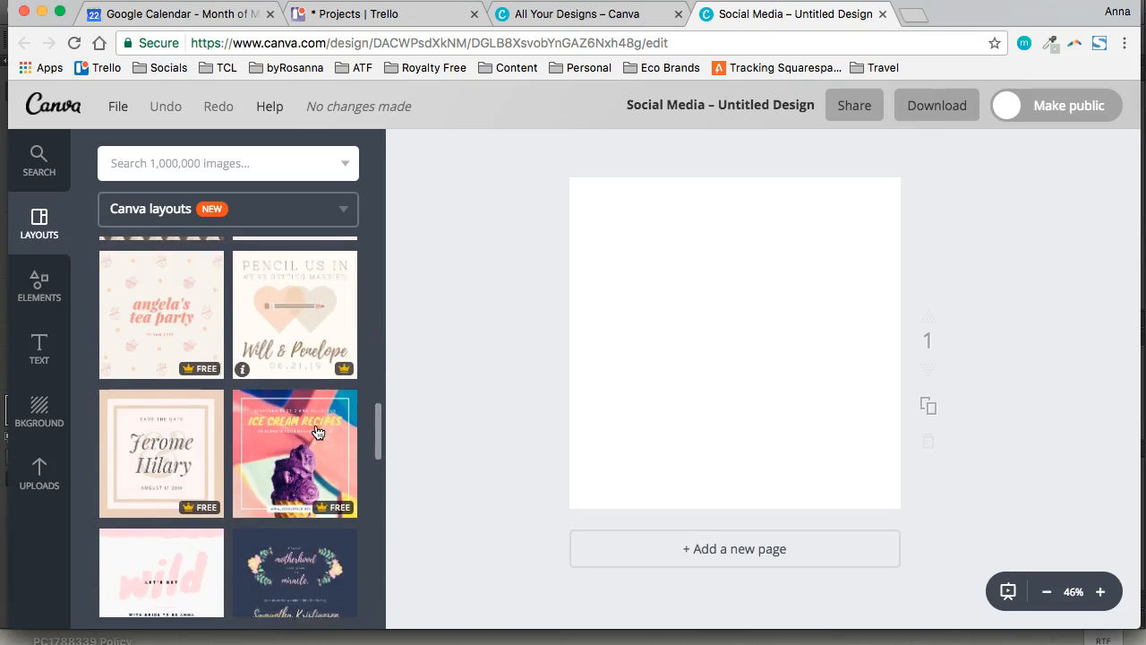
pyautogui.scroll(-4, 316, 432)
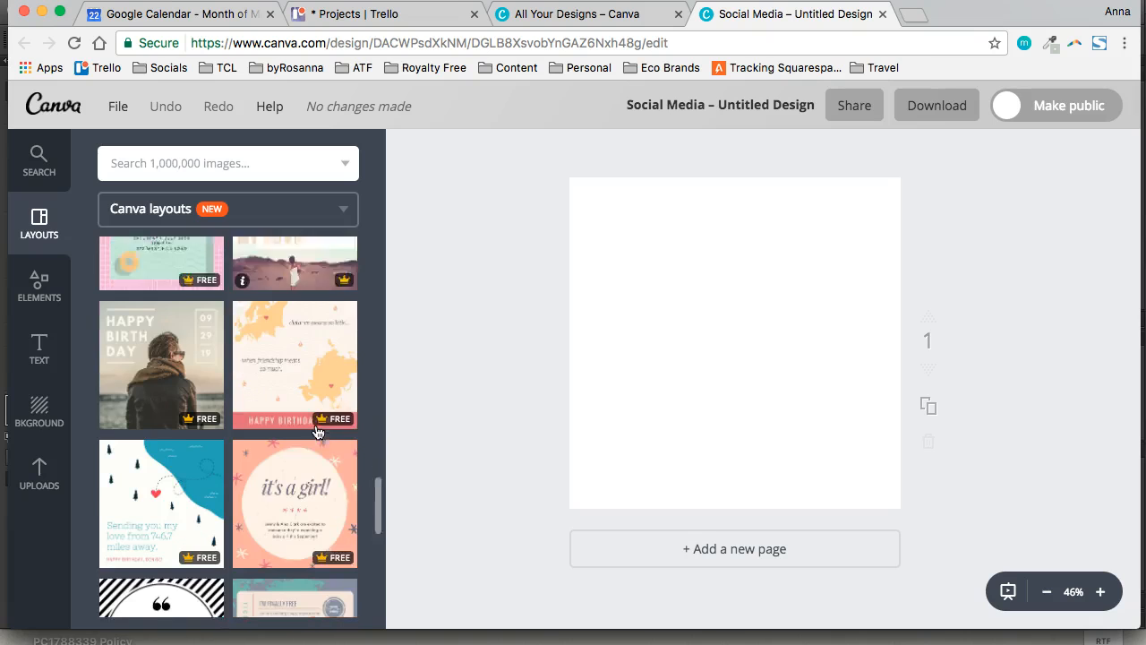
pyautogui.scroll(-2, 341, 323)
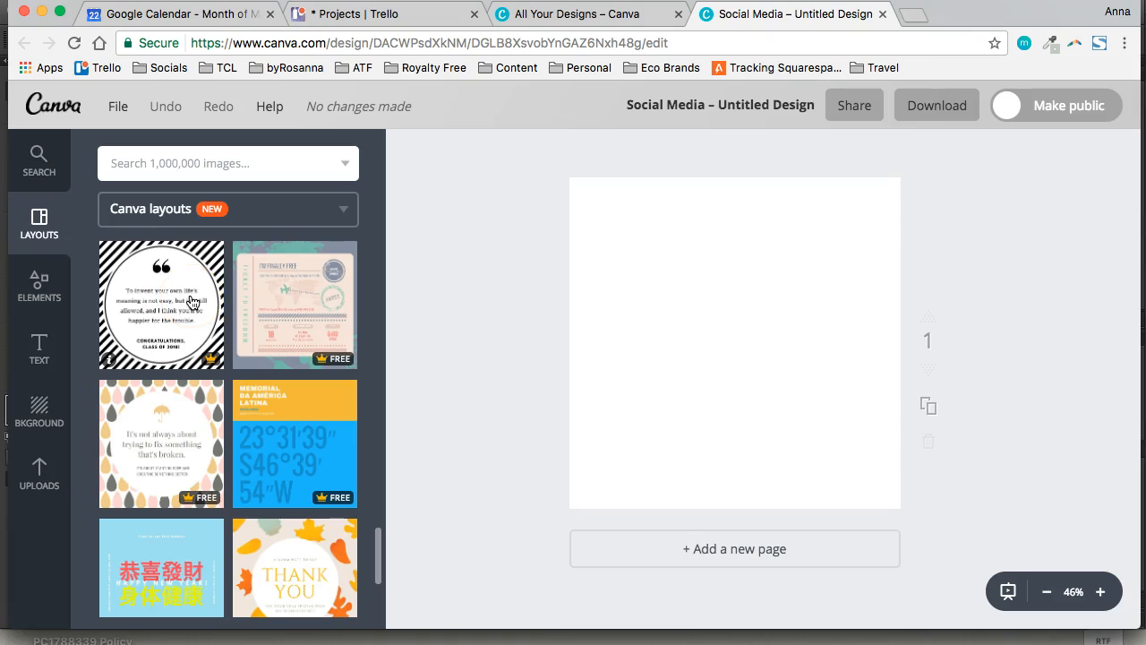
pyautogui.click(191, 303)
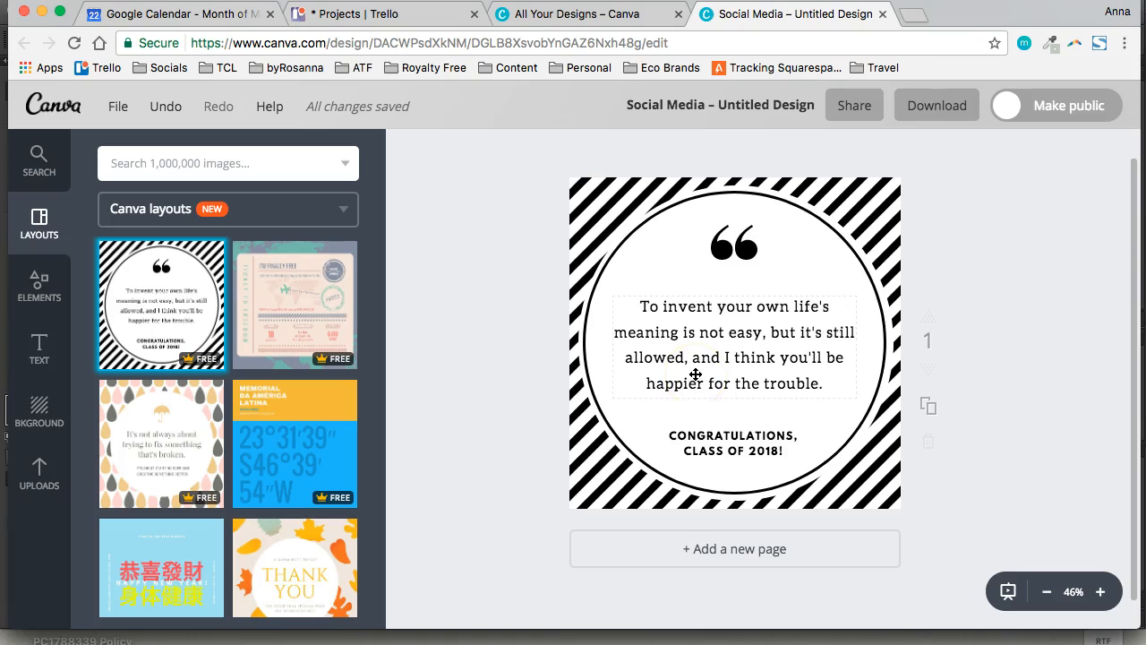
# Delete the word "not" from the quote text and retype "not" in the same place
pyautogui.click(706, 344)
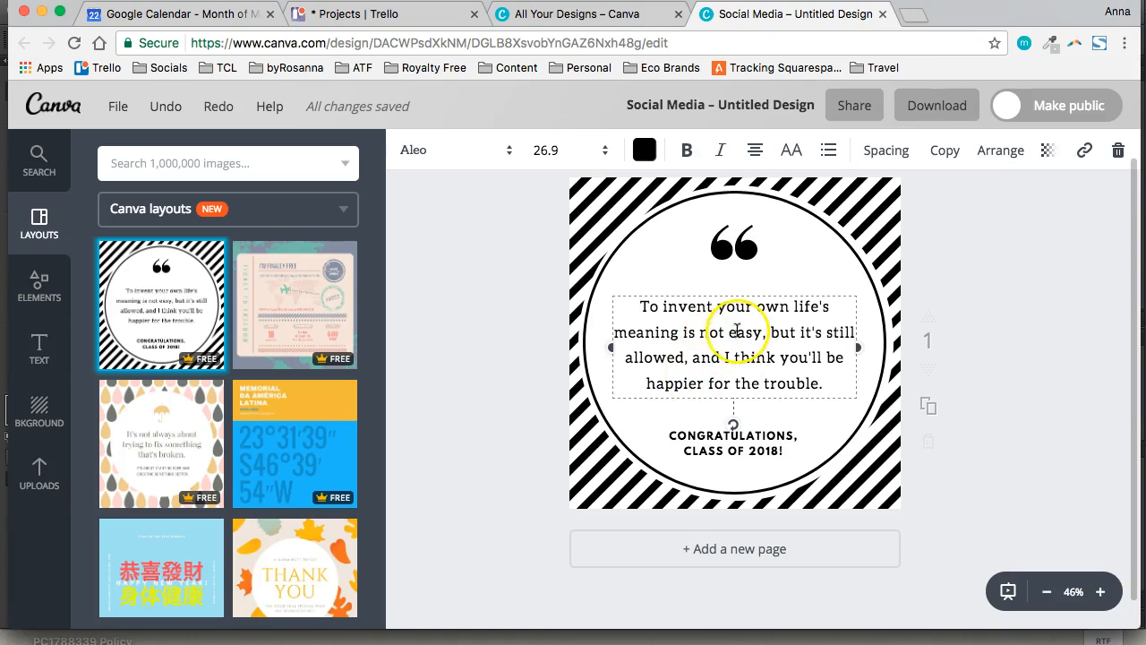
pyautogui.click(700, 321)
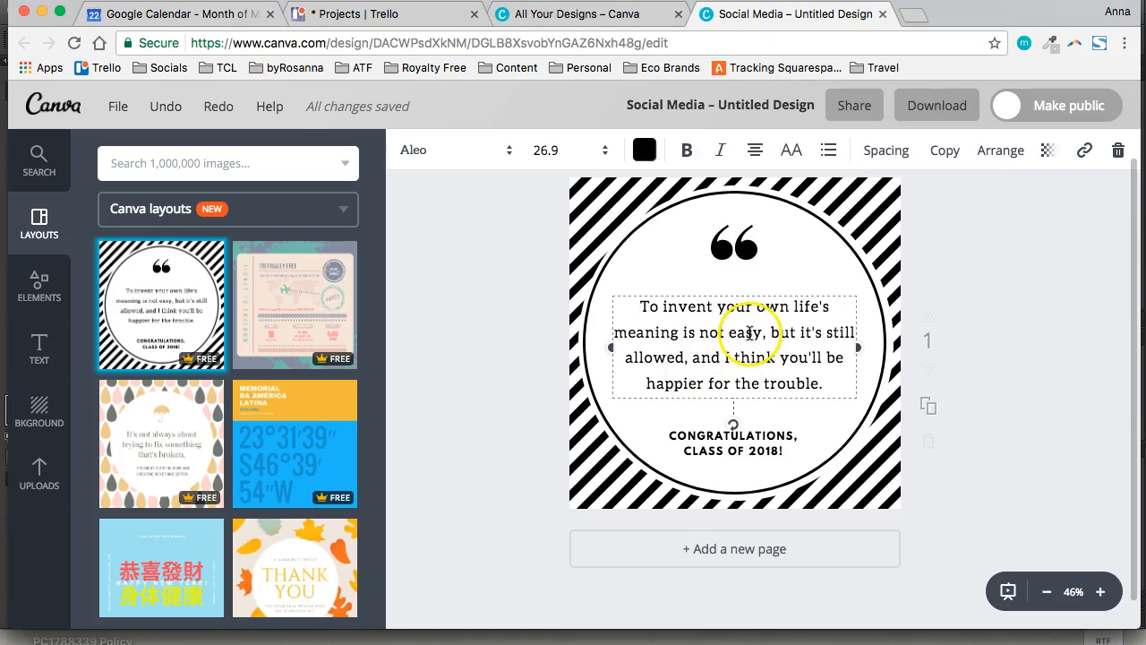
pyautogui.press('BackSpace')
pyautogui.press('BackSpace')
pyautogui.press('BackSpace')
pyautogui.press('BackSpace')
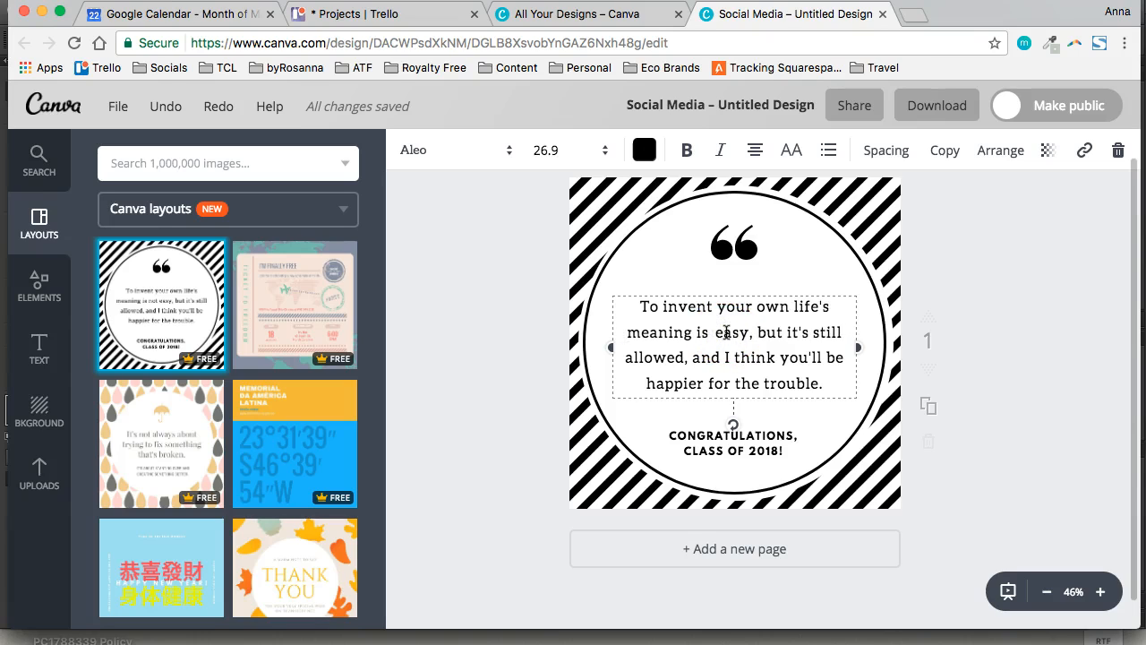
pyautogui.write('not')
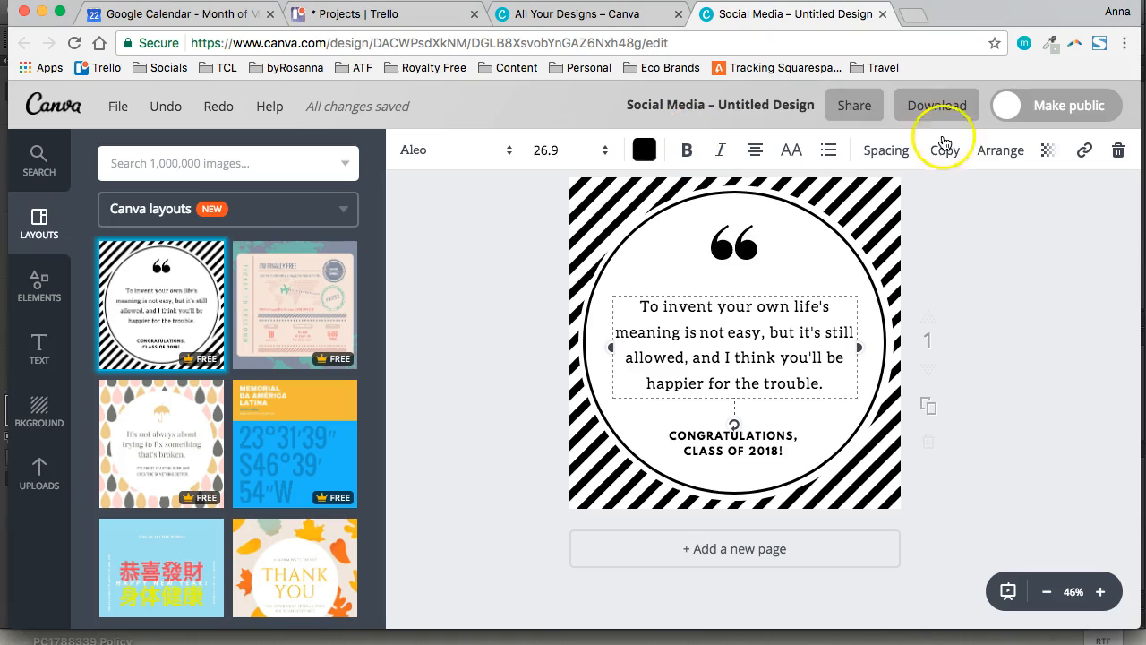
# Try the quote text at font size 32 and settle on size 24
pyautogui.click(575, 150)
pyautogui.click(545, 414)
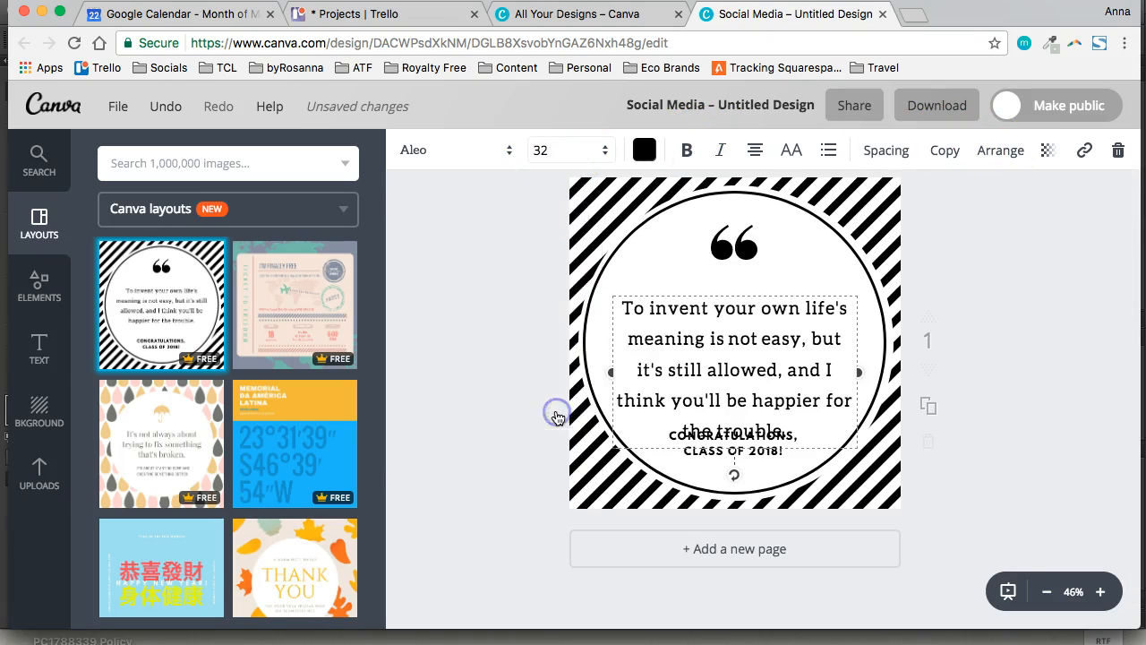
pyautogui.click(599, 149)
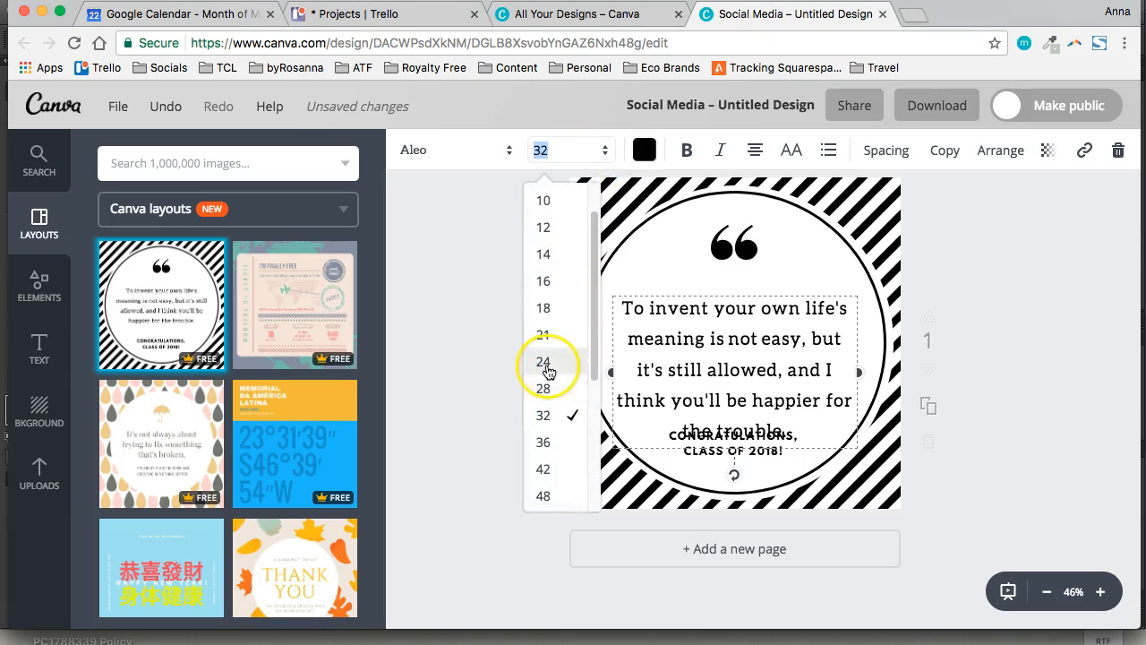
pyautogui.click(545, 362)
# Try pink from the default palette on the quote text and return it to black from the primary palette
pyautogui.click(645, 151)
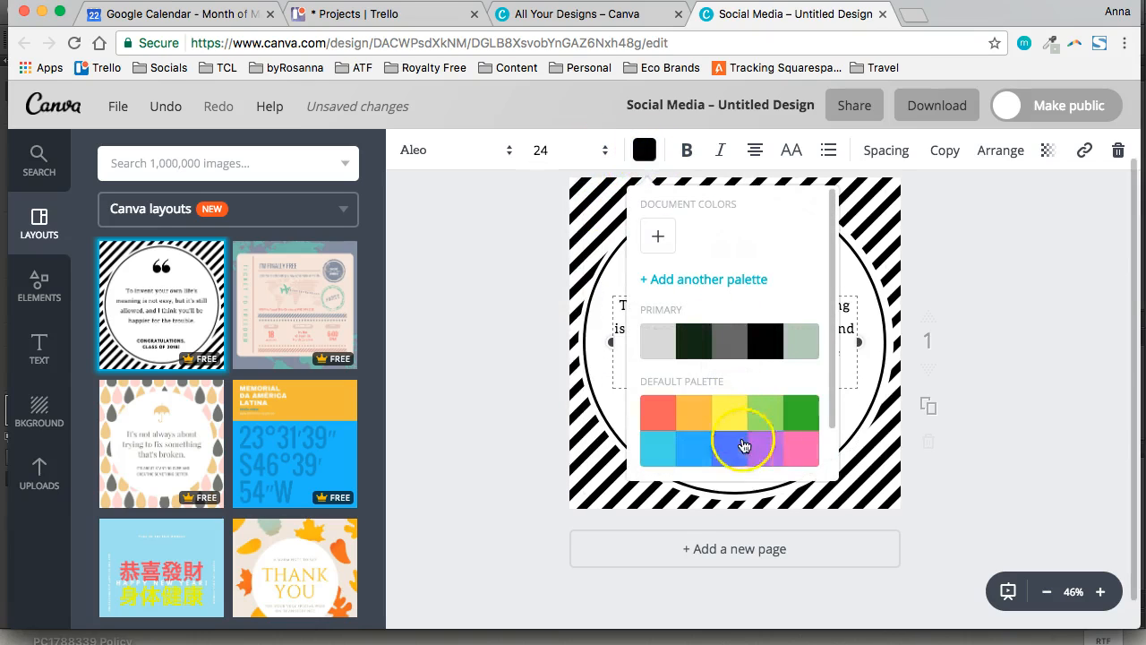
pyautogui.click(793, 452)
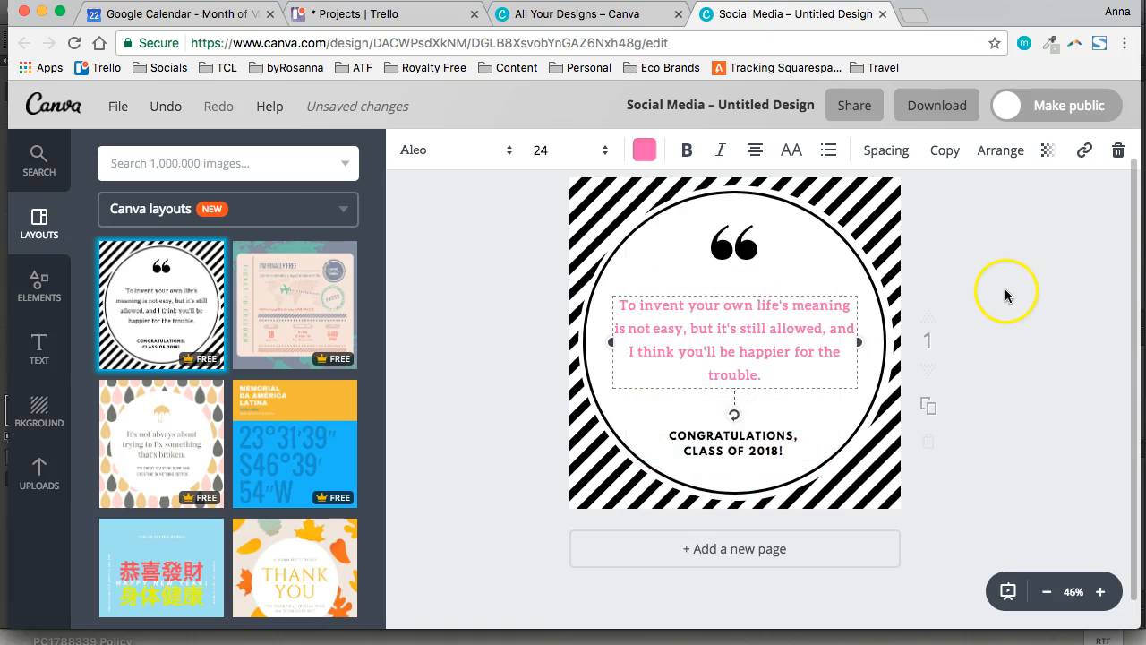
pyautogui.click(646, 150)
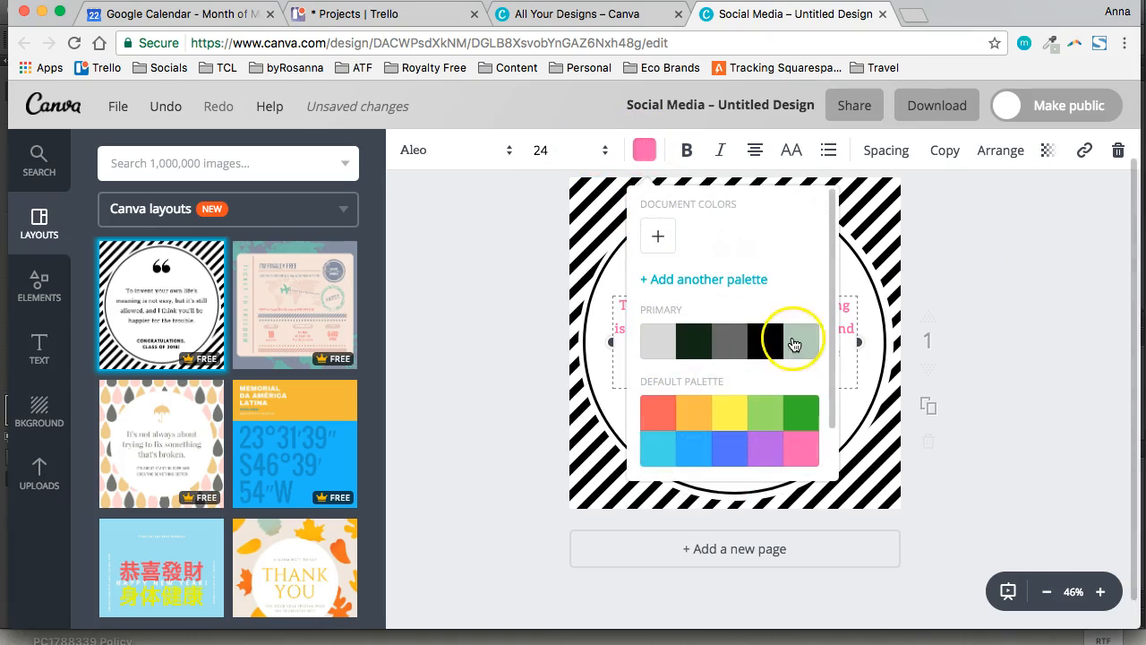
pyautogui.click(767, 344)
pyautogui.click(975, 260)
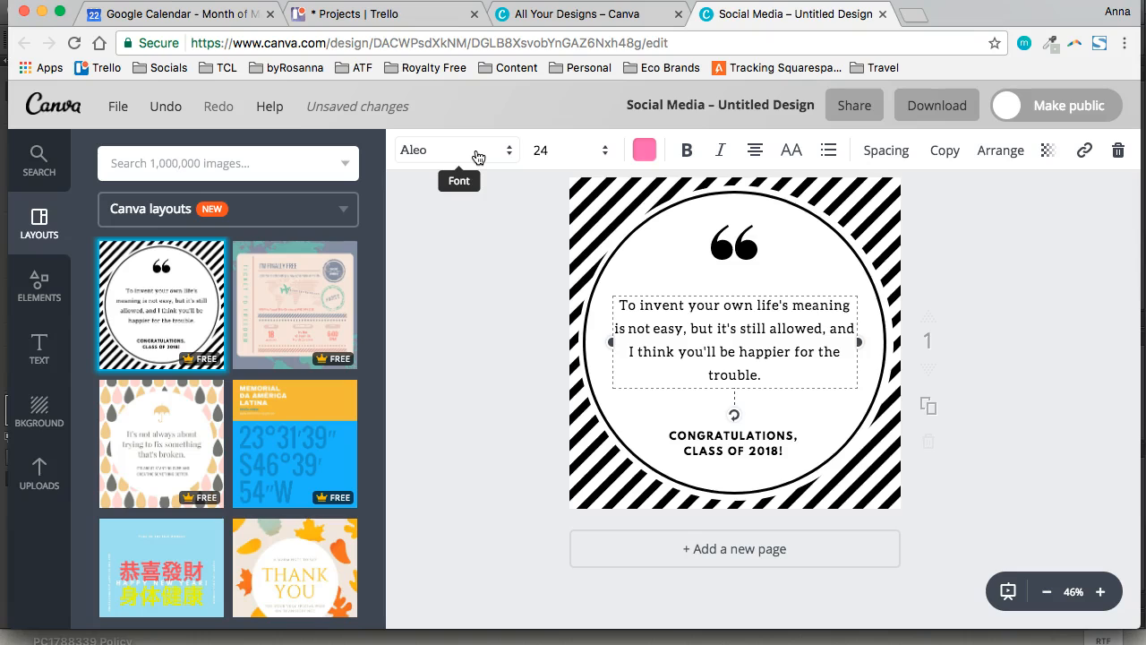
# Browse the available fonts and change the quote text's font to Alice
pyautogui.click(509, 152)
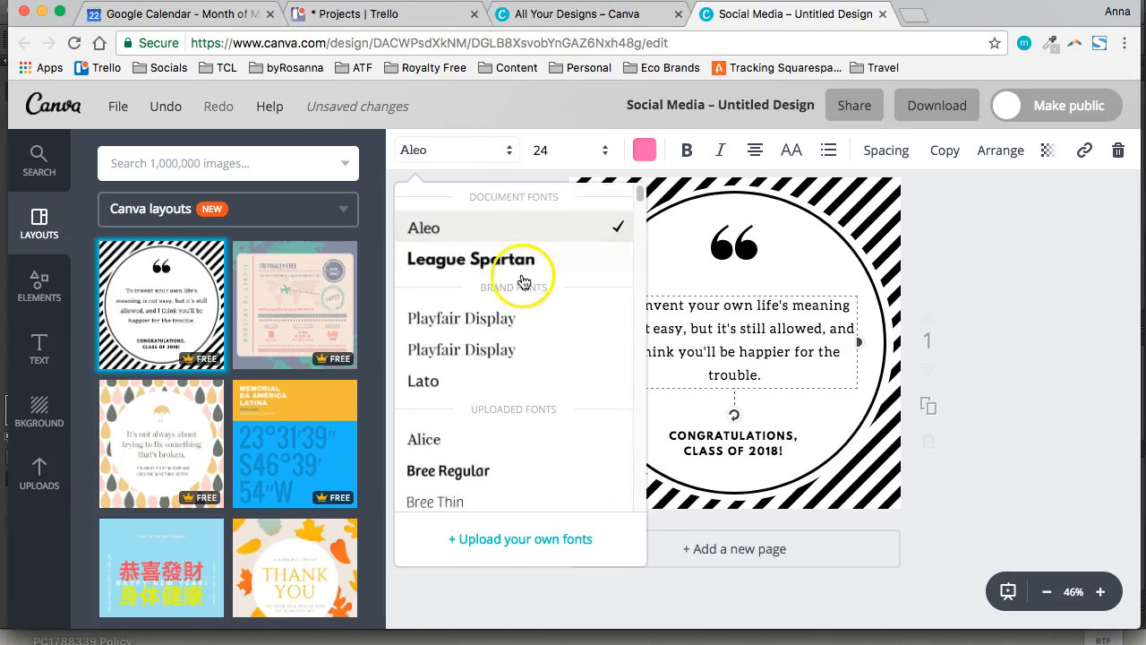
pyautogui.scroll(-10, 527, 348)
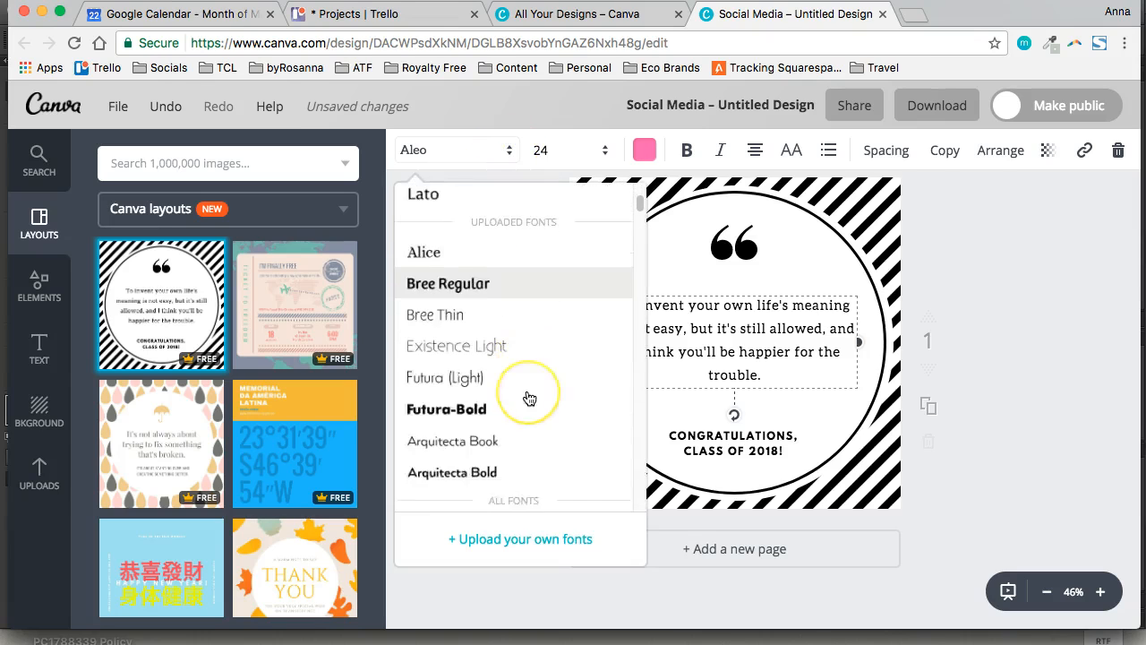
pyautogui.scroll(-5, 528, 397)
pyautogui.scroll(3, 532, 313)
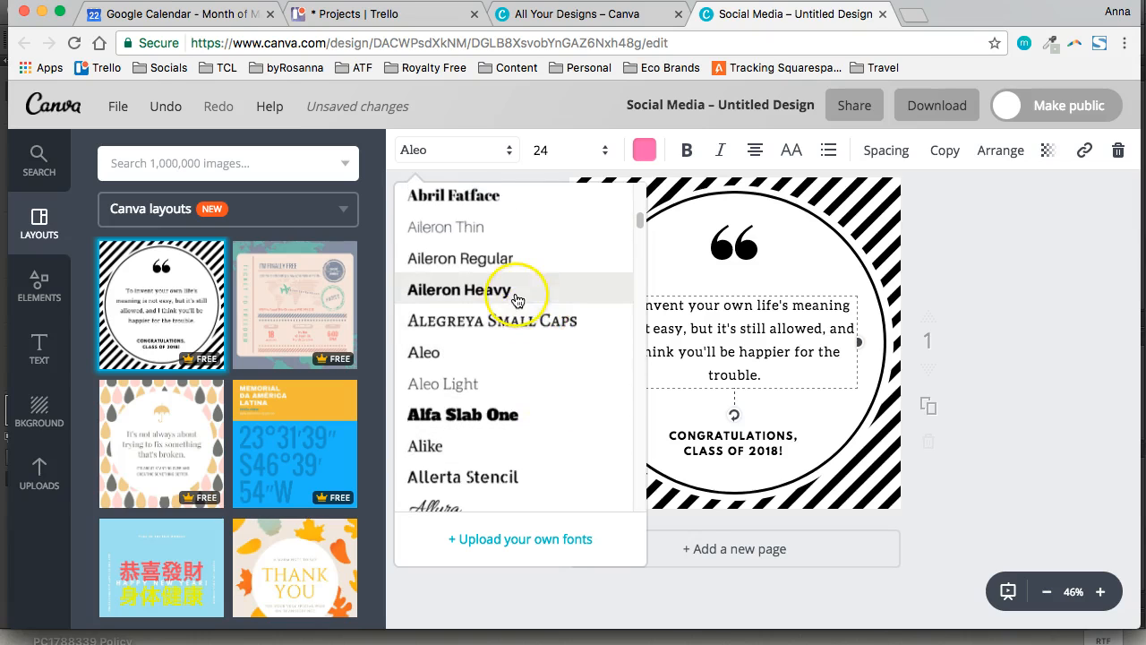
pyautogui.scroll(-5, 506, 385)
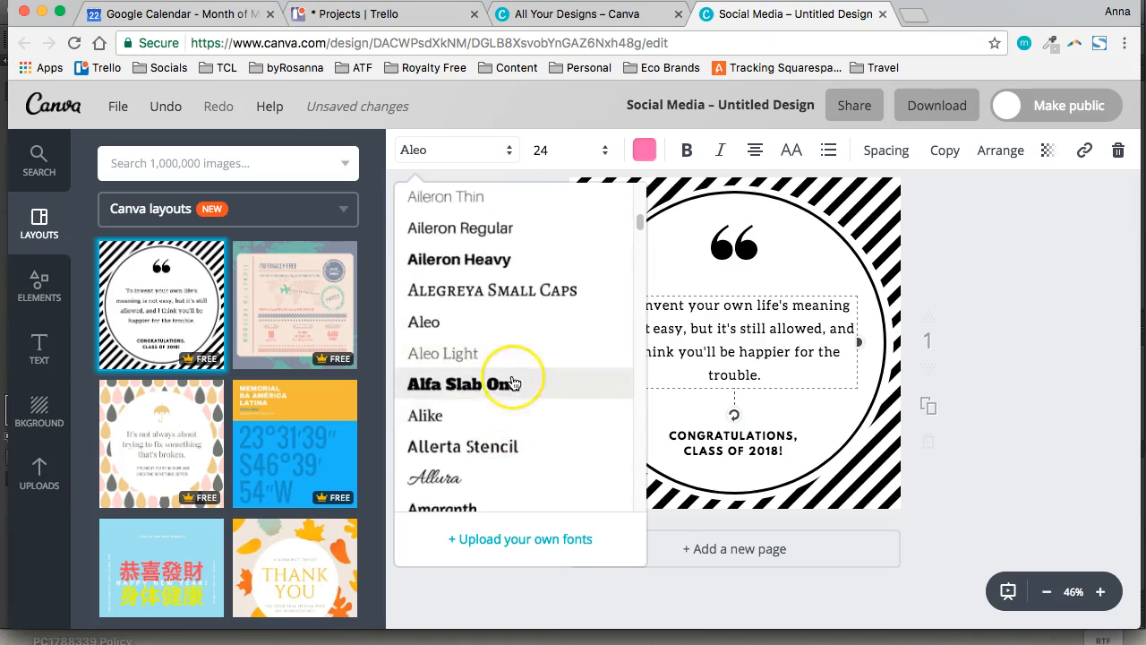
pyautogui.scroll(-20, 514, 383)
pyautogui.scroll(3, 514, 383)
pyautogui.scroll(15, 513, 383)
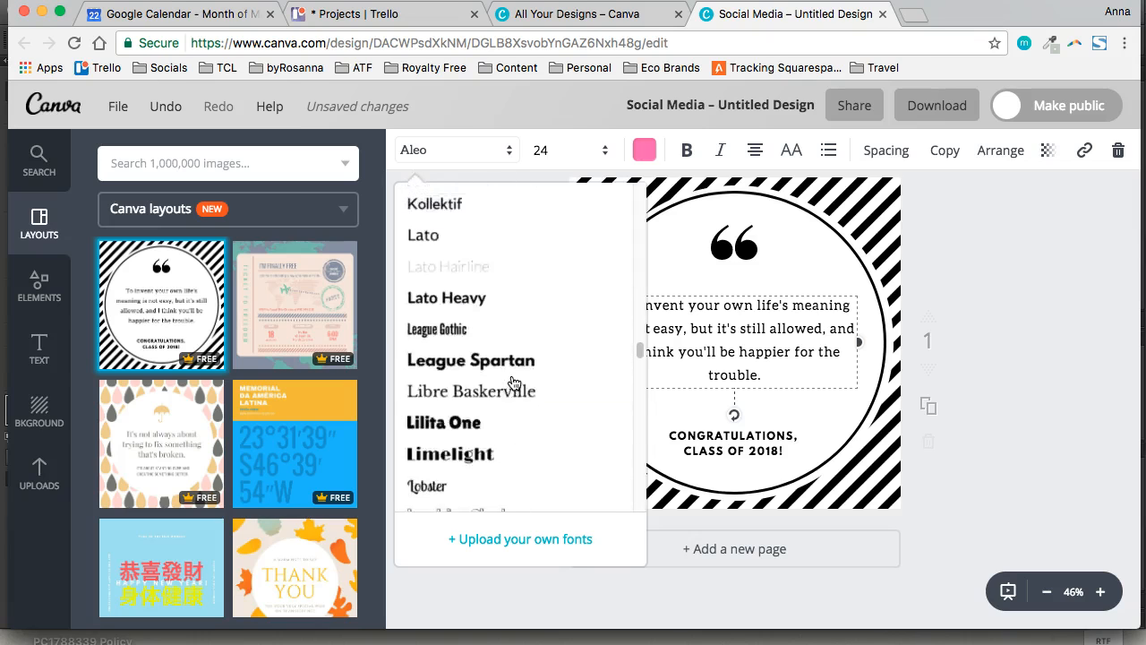
pyautogui.scroll(-1, 506, 411)
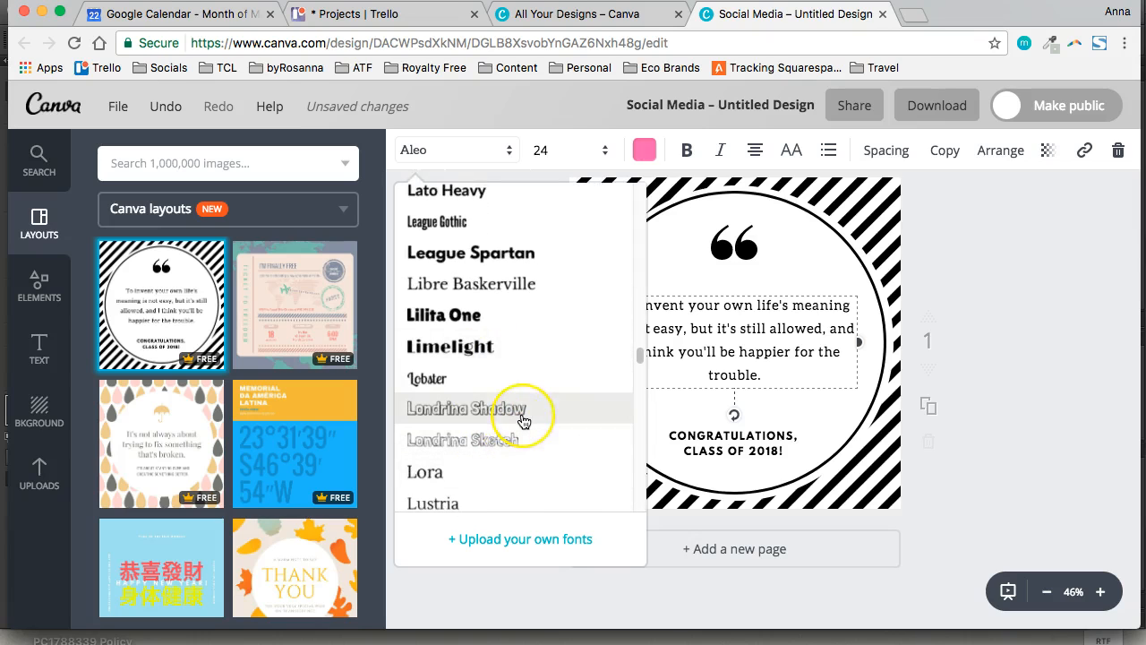
pyautogui.scroll(-3, 539, 345)
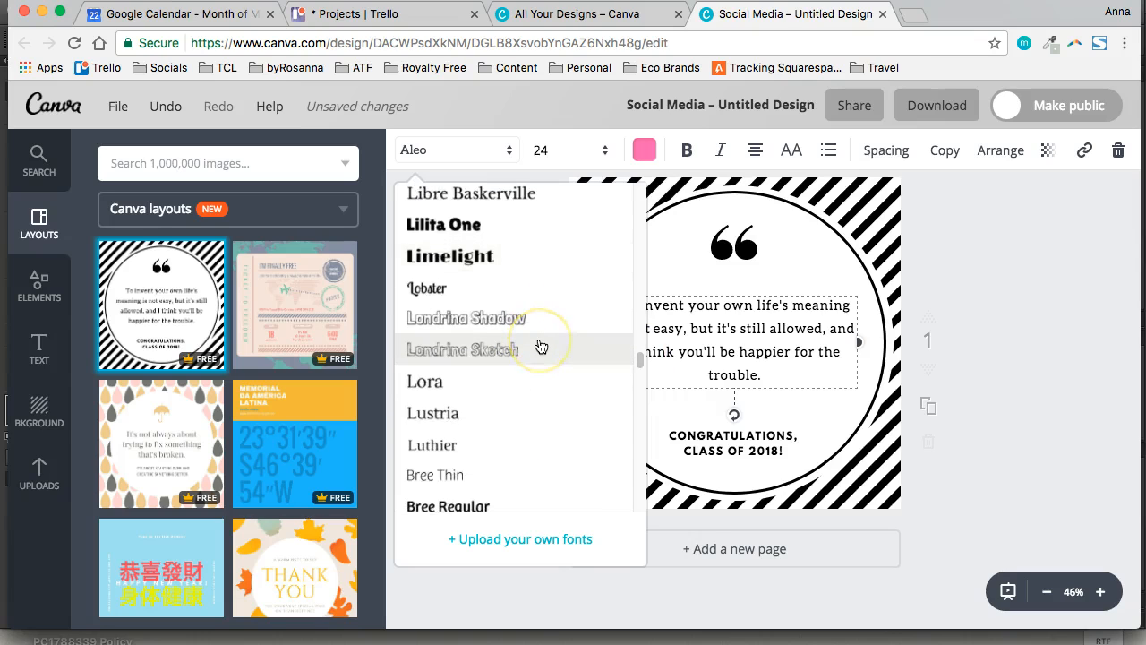
pyautogui.scroll(-2, 540, 347)
pyautogui.scroll(3, 540, 347)
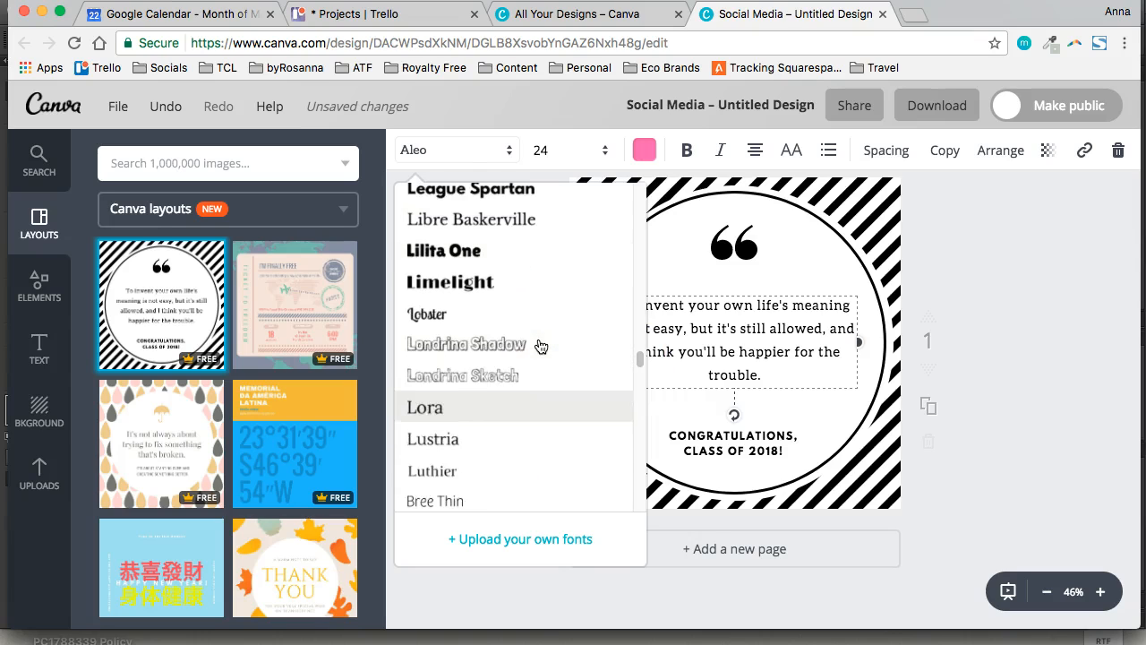
pyautogui.scroll(10, 540, 346)
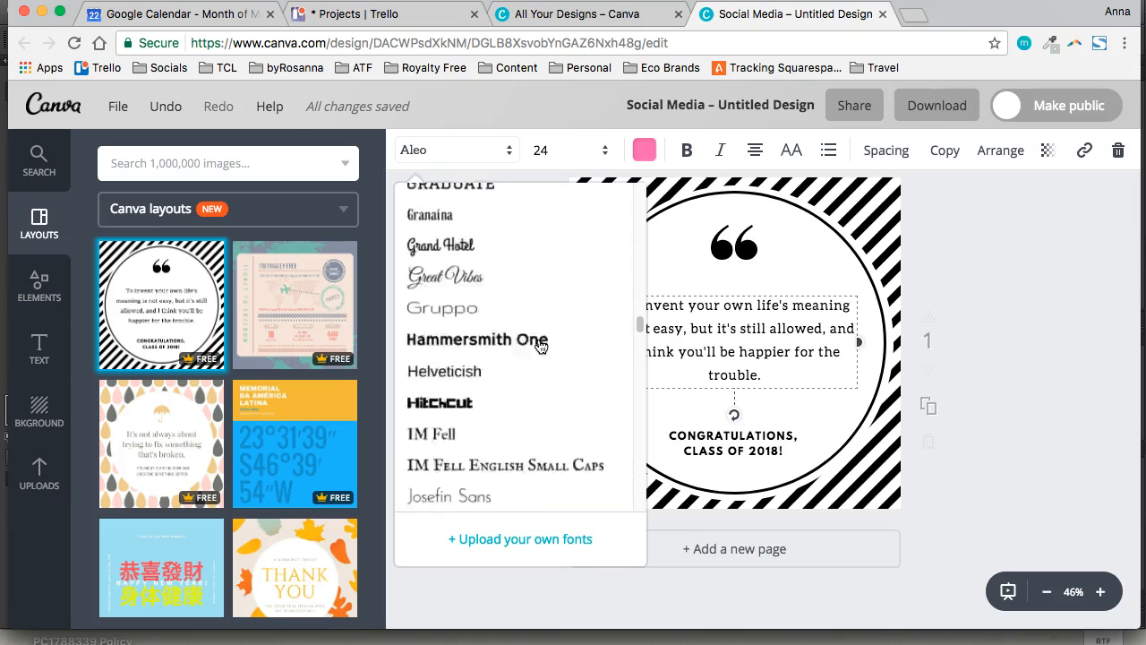
pyautogui.scroll(15, 540, 346)
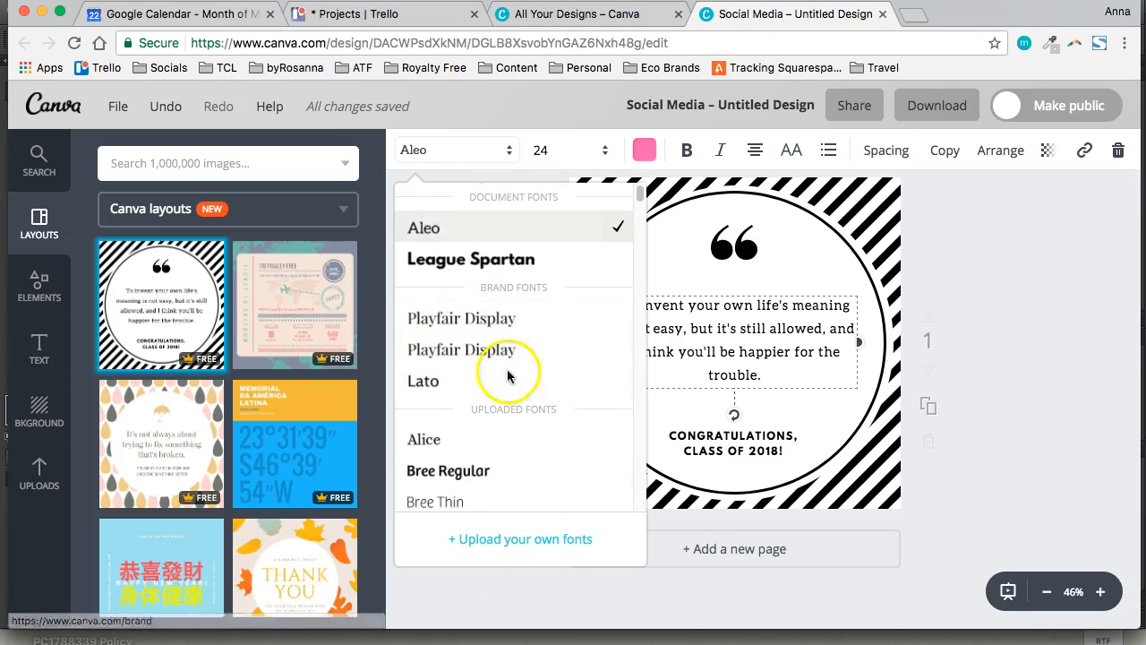
pyautogui.scroll(-5, 529, 417)
pyautogui.scroll(-6, 529, 419)
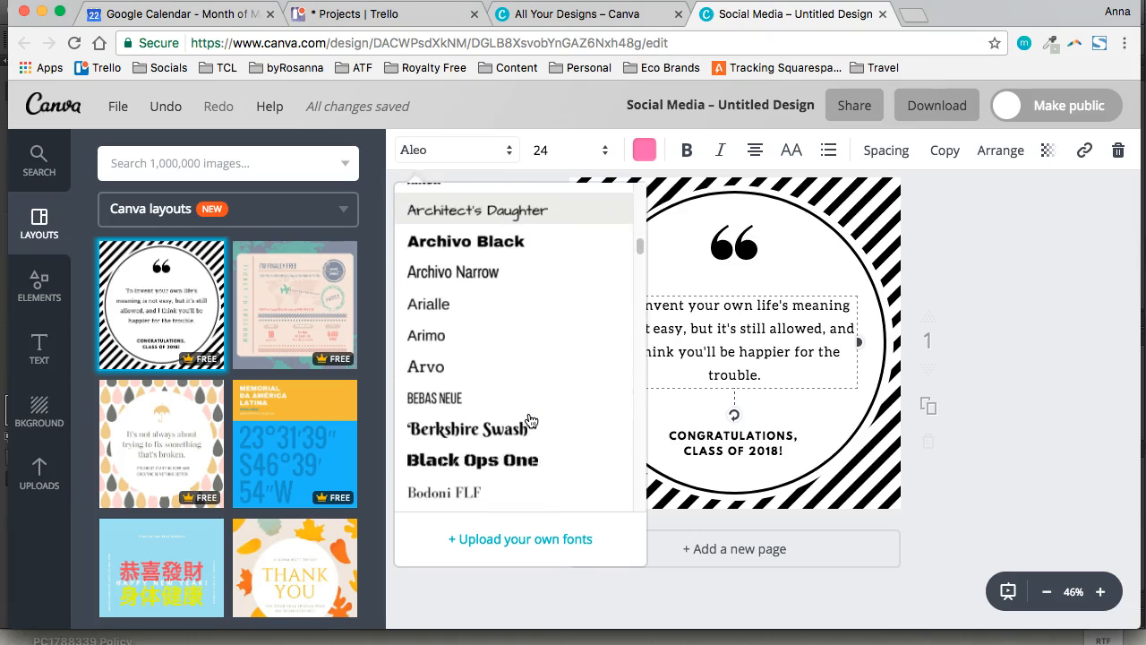
pyautogui.scroll(-20, 530, 418)
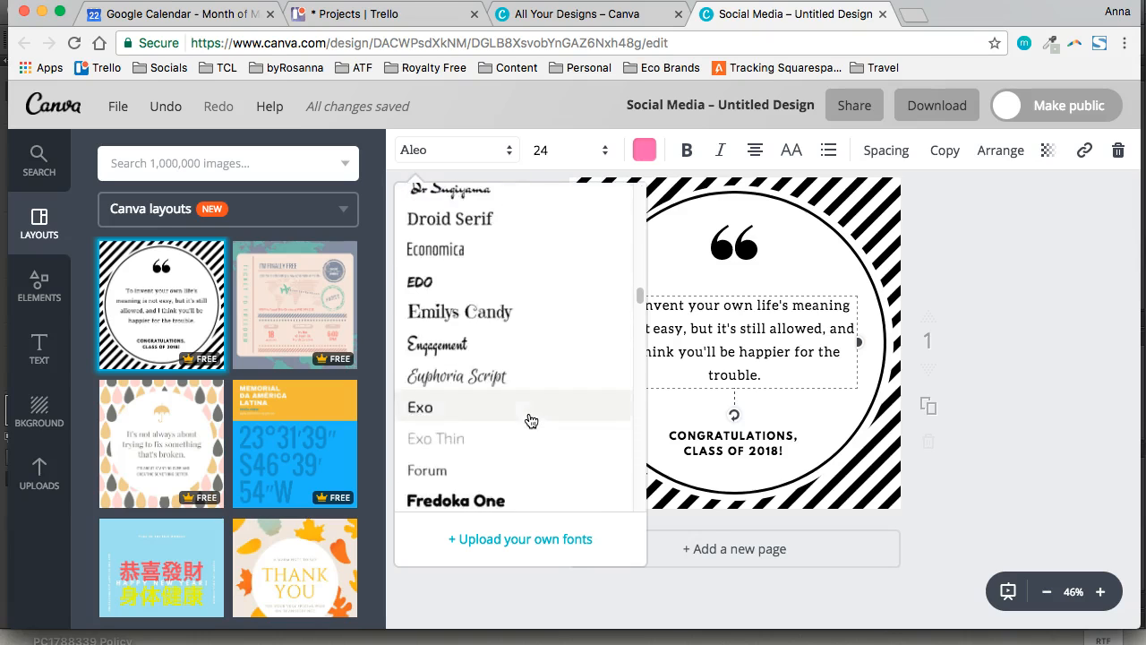
pyautogui.scroll(-4, 530, 417)
pyautogui.scroll(1, 530, 385)
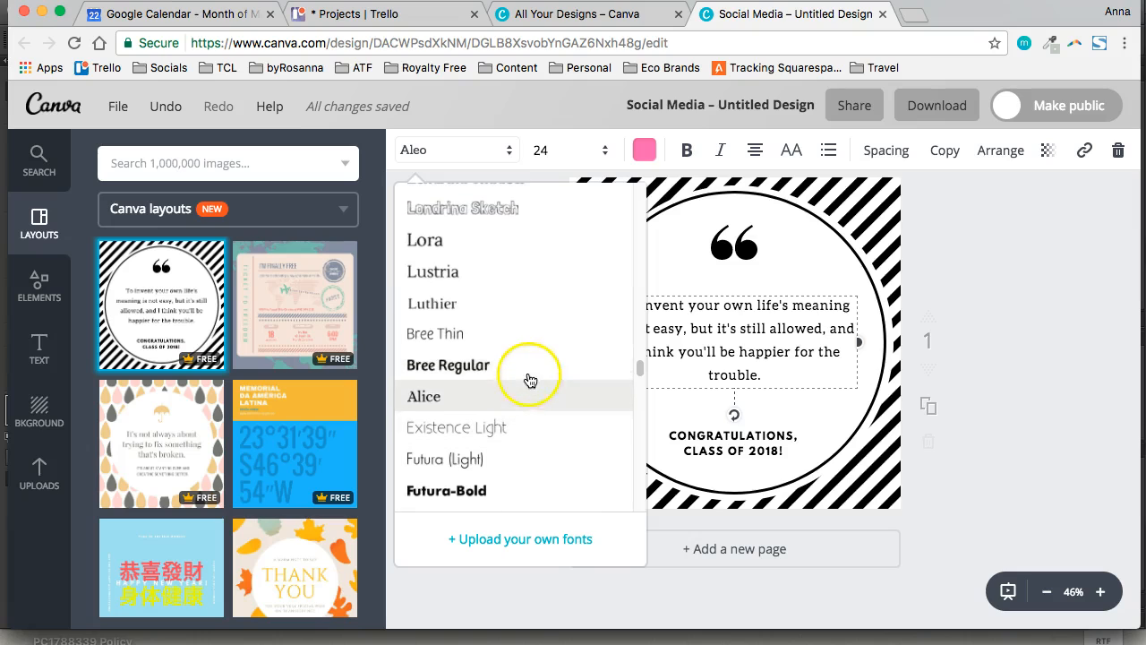
pyautogui.click(502, 402)
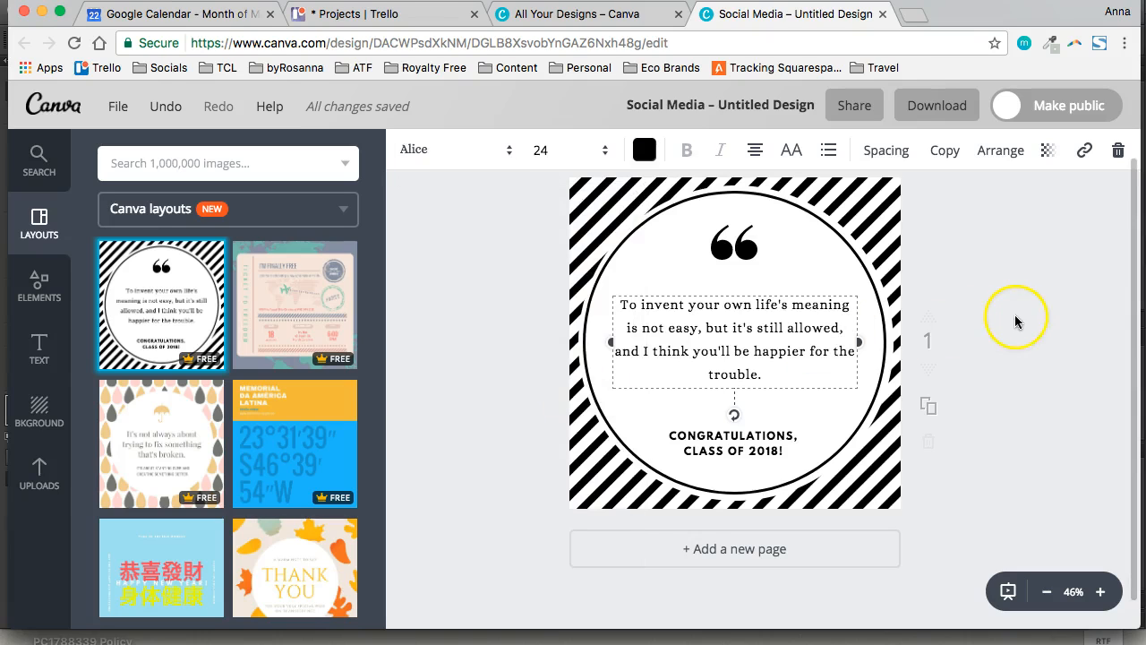
# Move the quote text and the quotation mark graphic slightly down inside the circle
pyautogui.click(1075, 317)
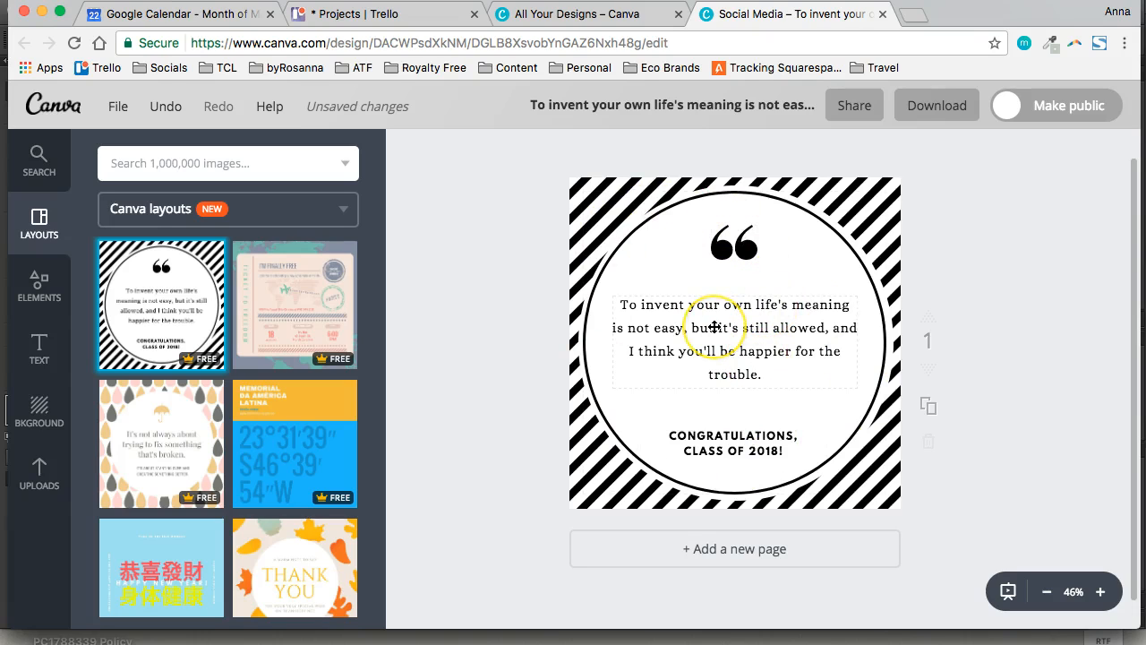
pyautogui.moveTo(745, 327); pyautogui.dragTo(724, 346)
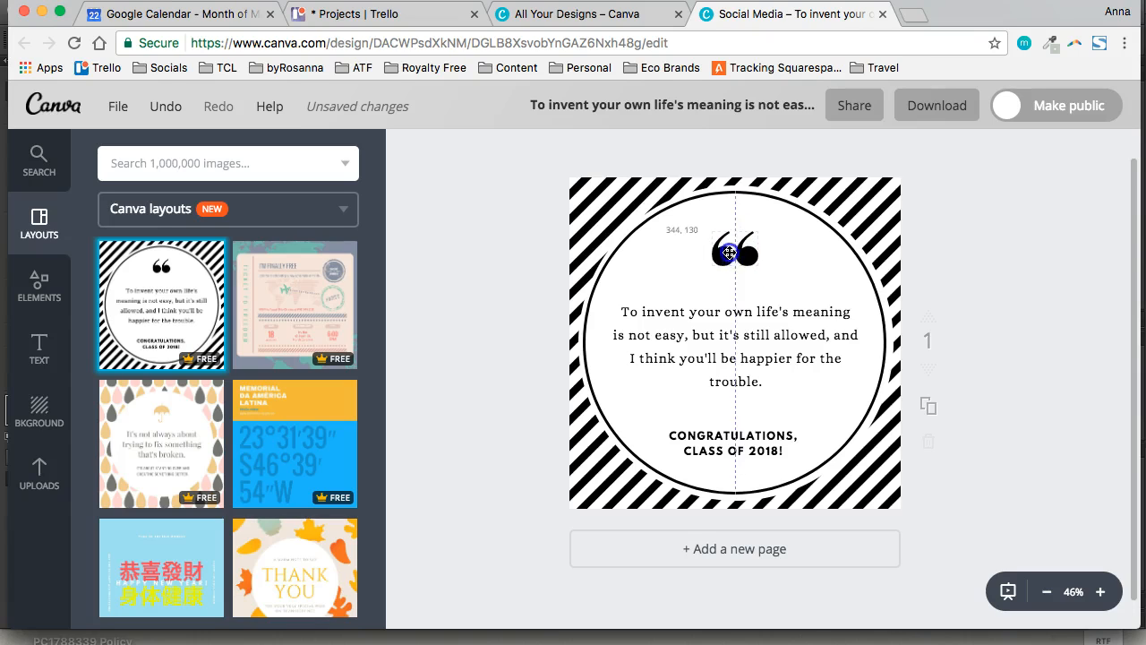
pyautogui.moveTo(730, 246); pyautogui.dragTo(731, 266)
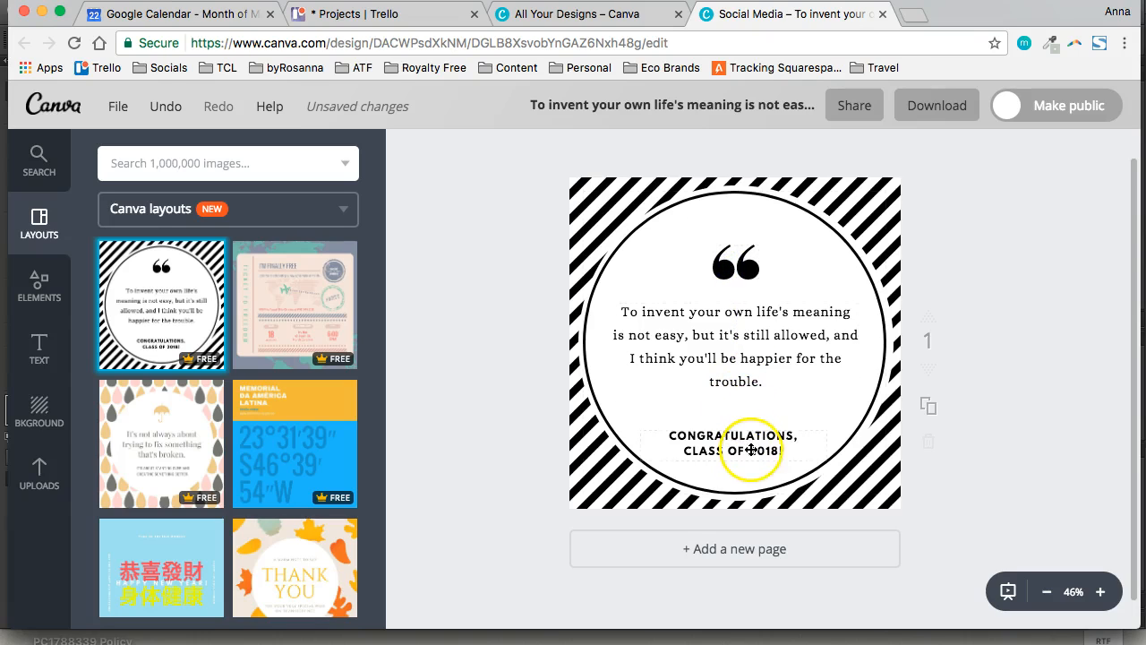
# Select all of the congratulations text, turn its uppercase formatting off, and turn it back on
pyautogui.click(781, 446)
pyautogui.moveTo(788, 447); pyautogui.dragTo(678, 431)
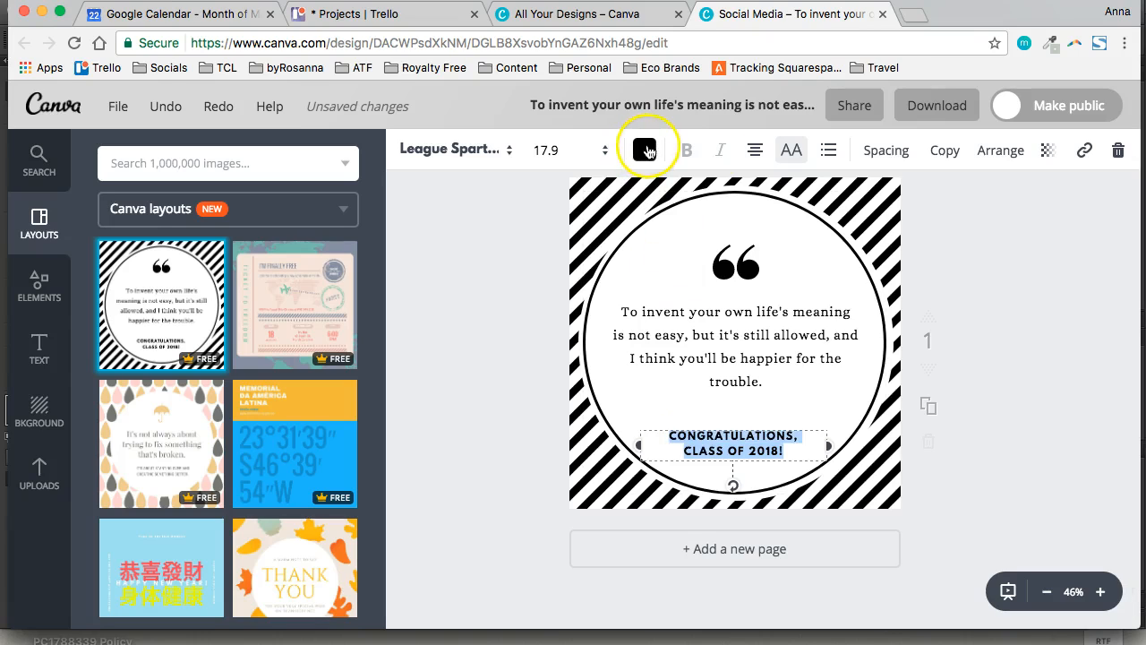
pyautogui.click(791, 152)
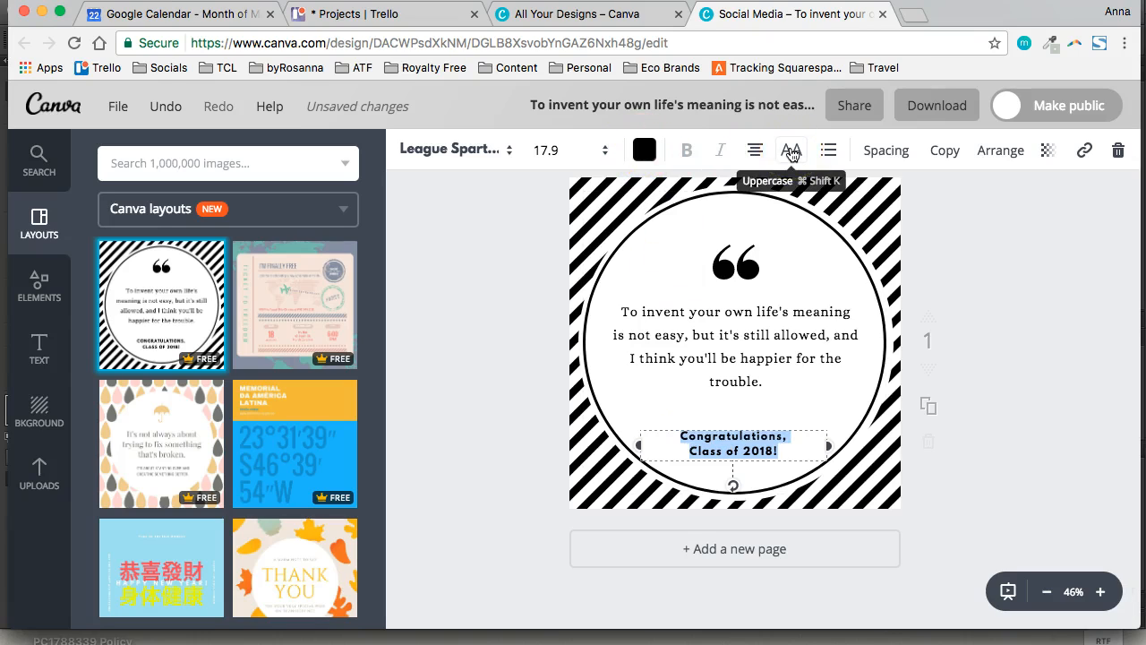
pyautogui.click(795, 163)
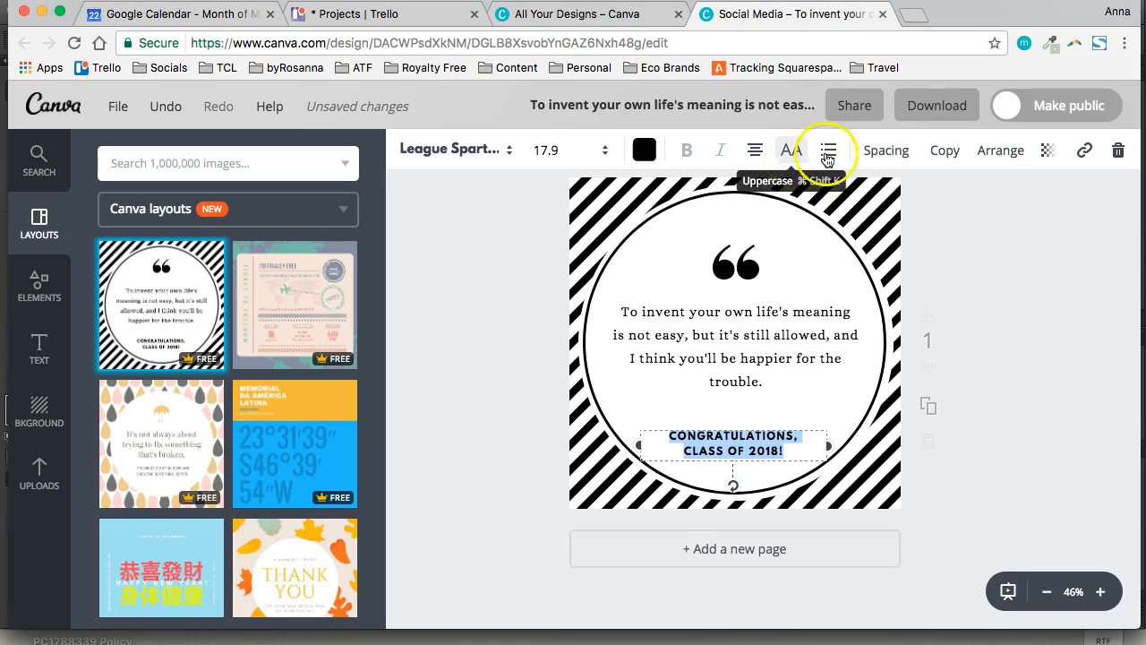
# Set the letter spacing of the congratulations text to 240
pyautogui.click(886, 150)
pyautogui.moveTo(1001, 205); pyautogui.dragTo(1018, 207)
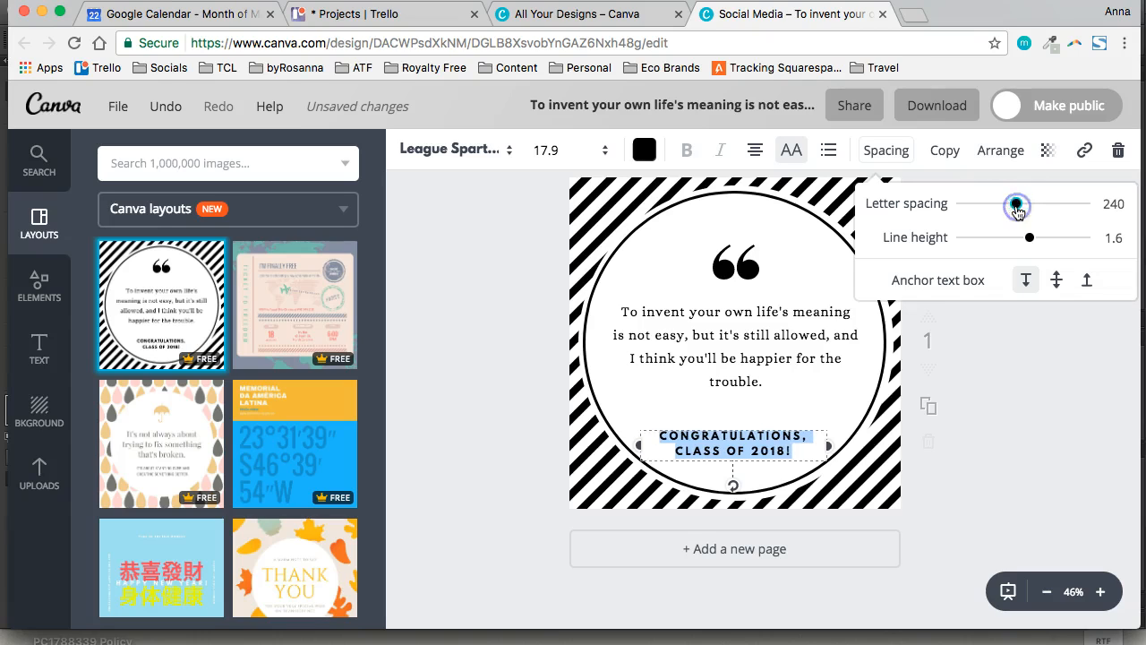
pyautogui.click(957, 133)
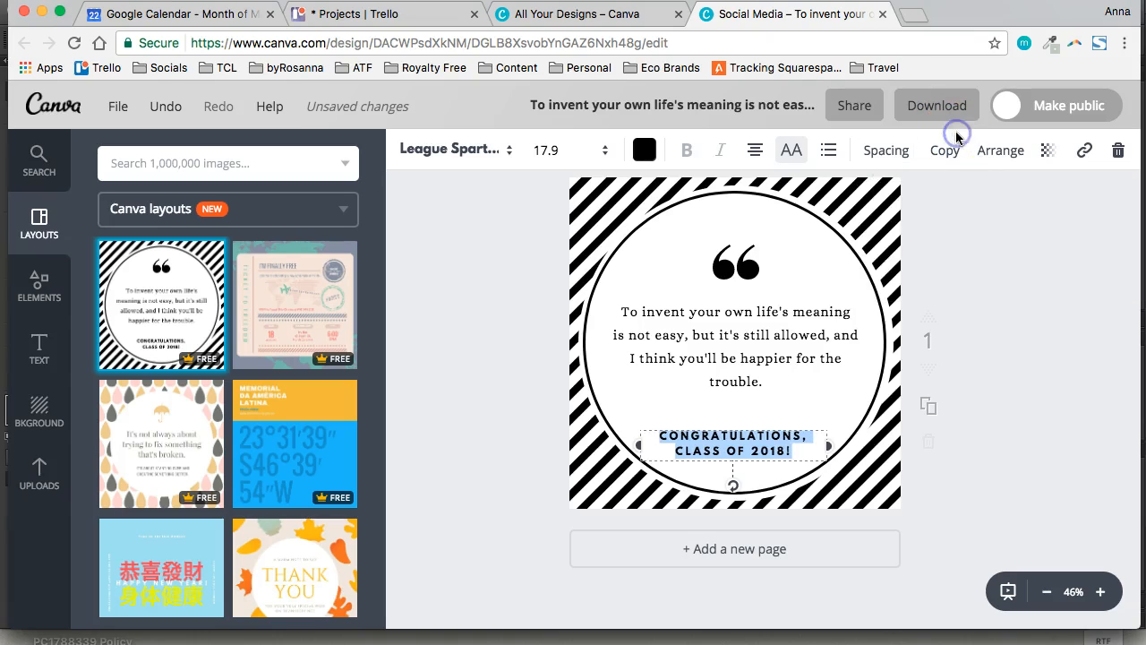
# Try adjusting the transparency of the congratulations text and leave it at 100
pyautogui.click(1047, 152)
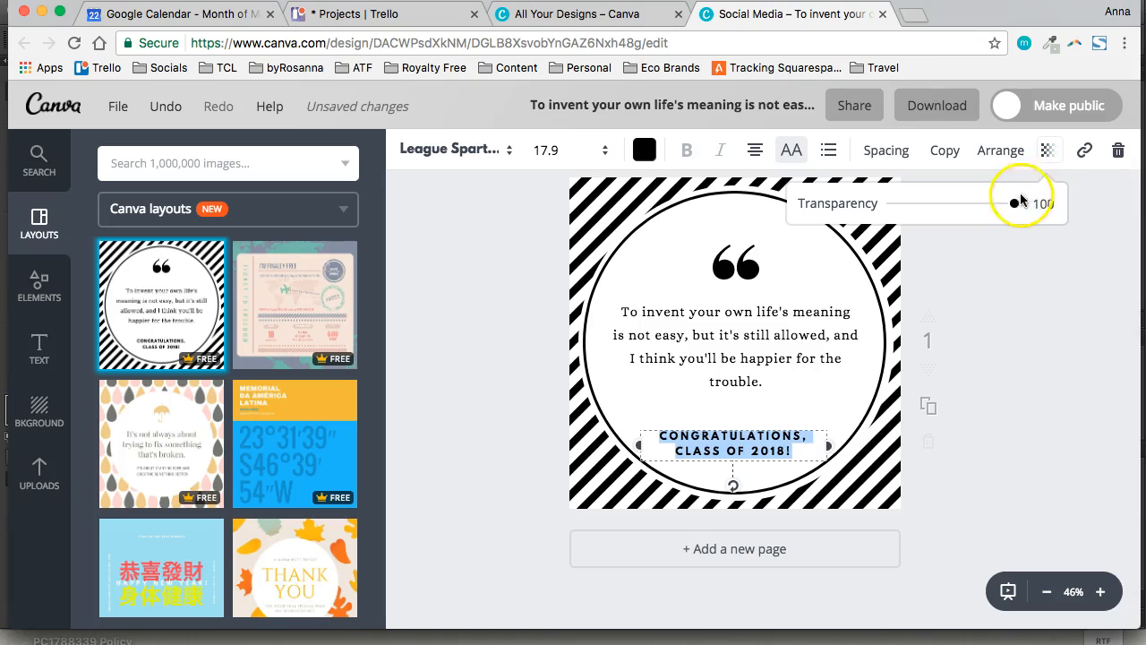
pyautogui.moveTo(1009, 207); pyautogui.dragTo(1034, 215)
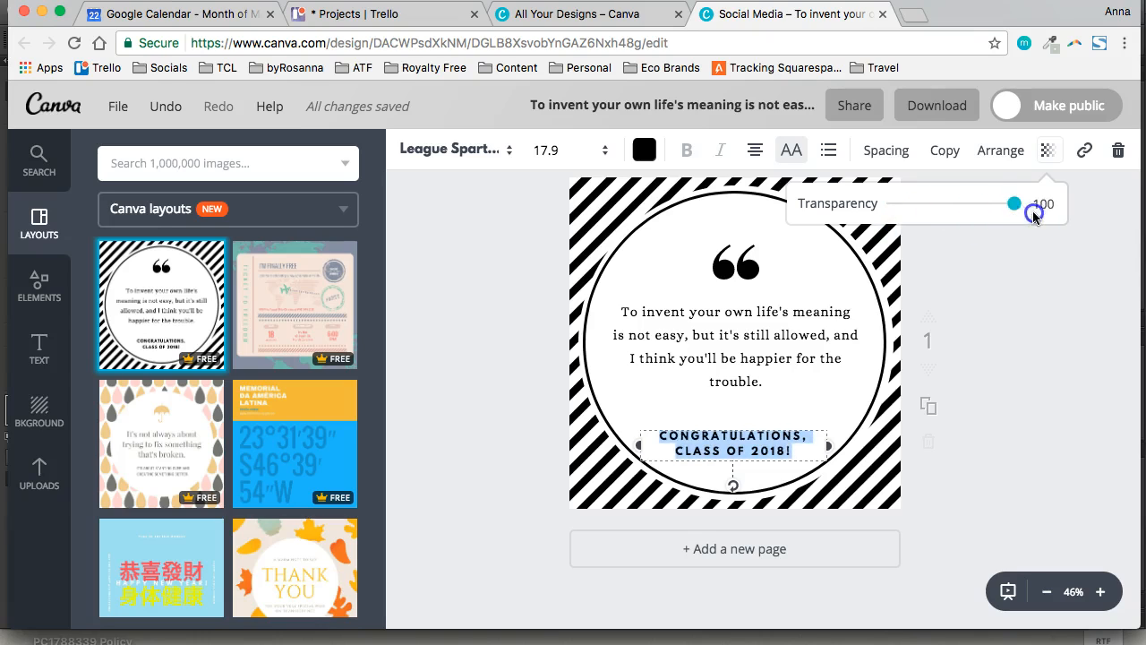
pyautogui.click(1056, 253)
pyautogui.click(996, 408)
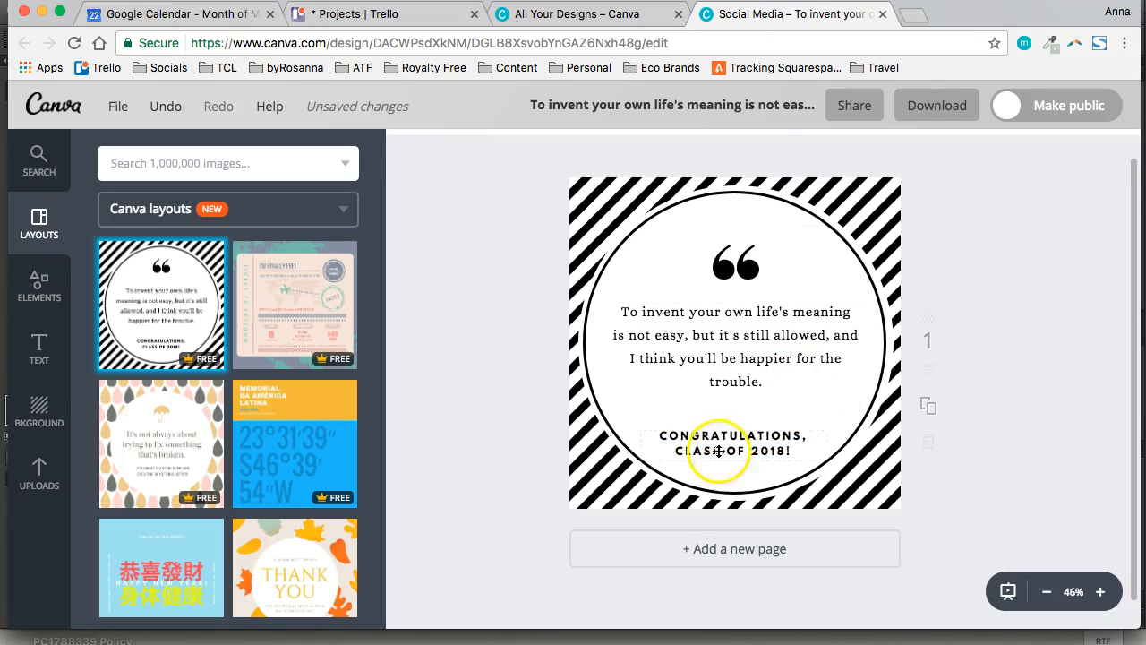
# Nudge the congratulations text slightly upward, and send it back a layer before bringing it forward again
pyautogui.moveTo(719, 436); pyautogui.dragTo(719, 431)
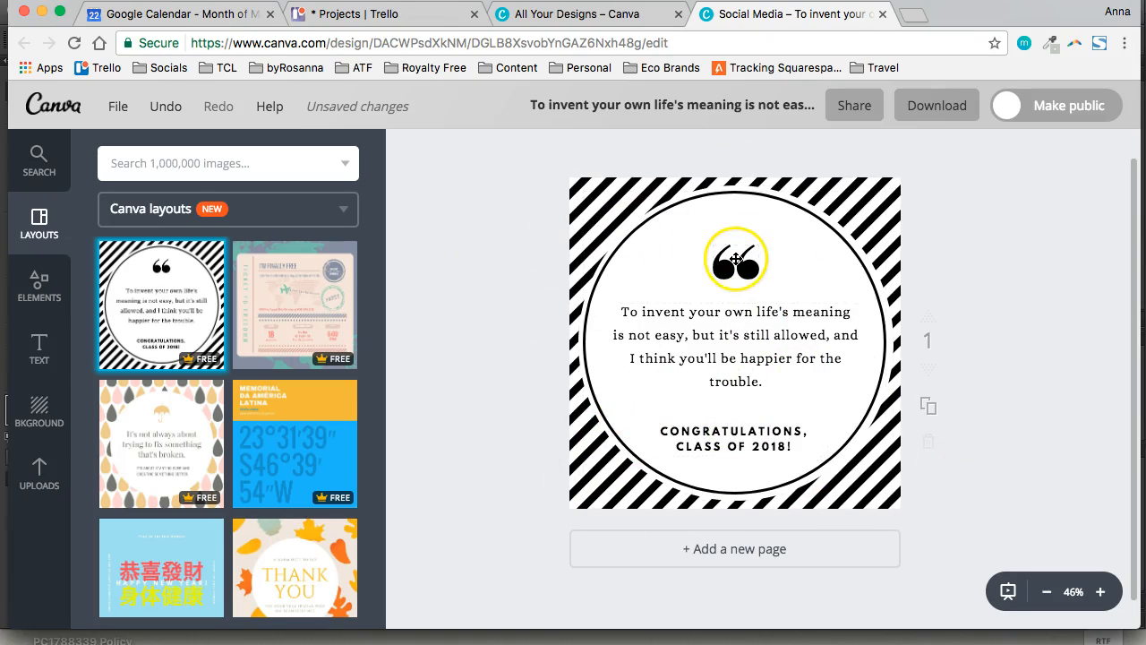
pyautogui.click(747, 438)
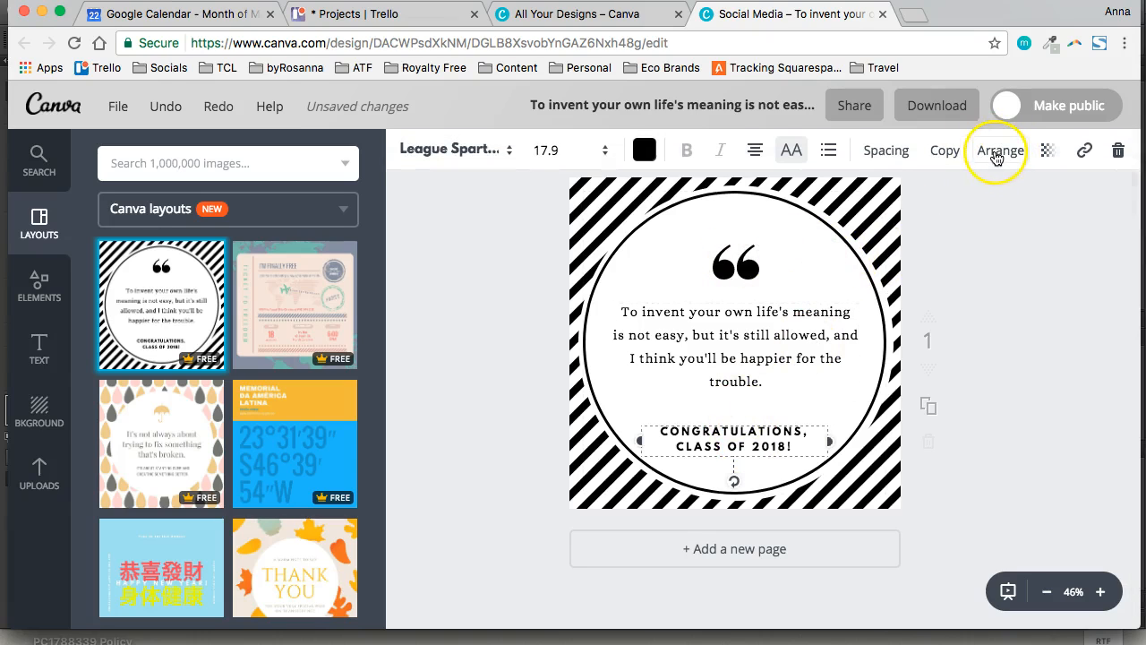
pyautogui.click(996, 154)
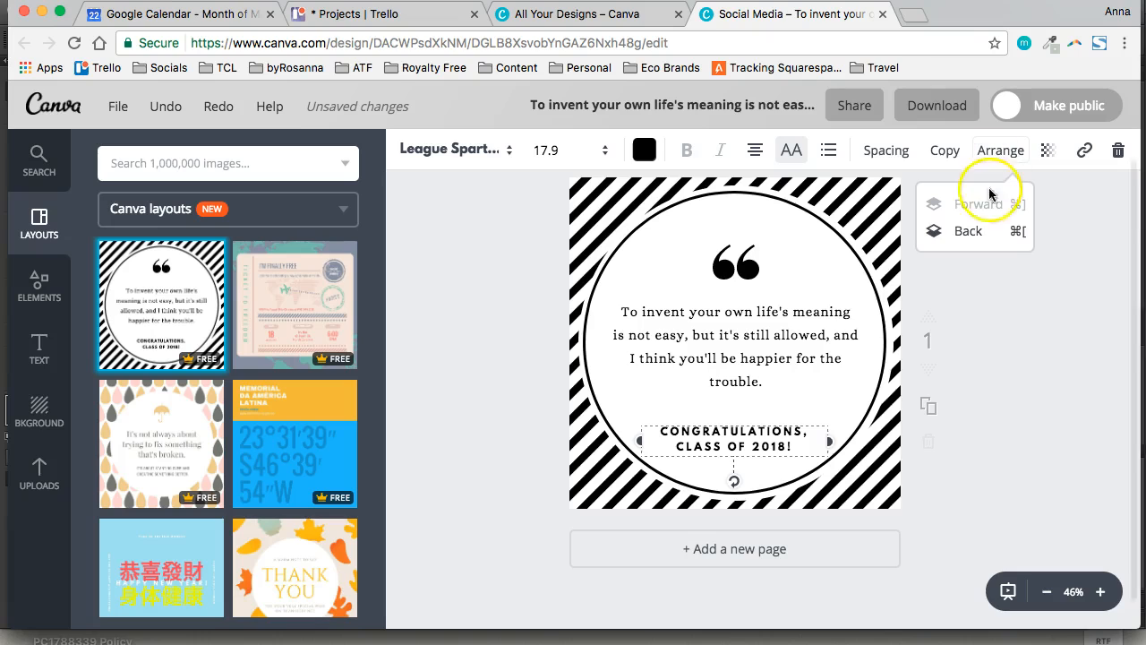
pyautogui.click(976, 235)
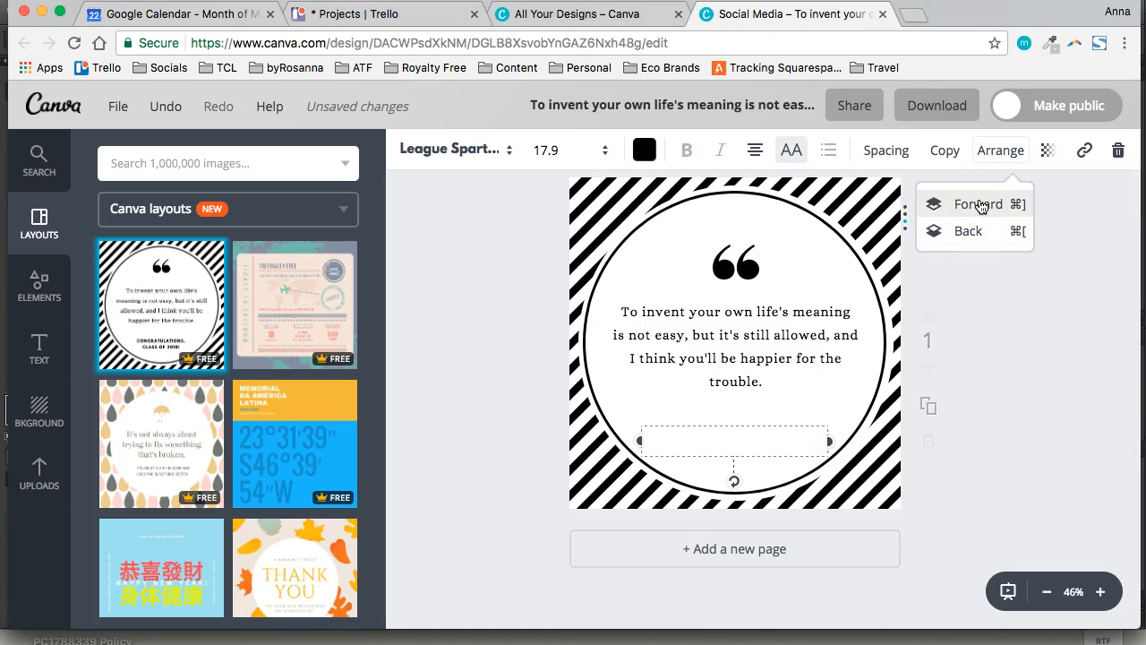
pyautogui.click(976, 204)
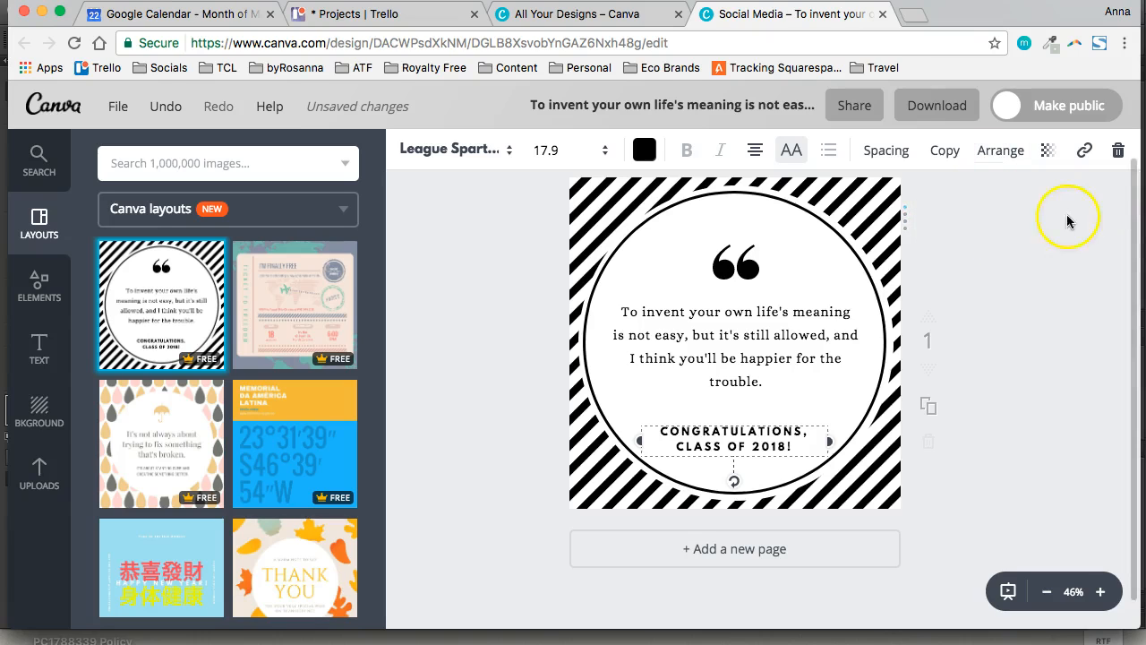
# Move the congratulations text further up, closer to the quote text
pyautogui.click(990, 261)
pyautogui.click(731, 439)
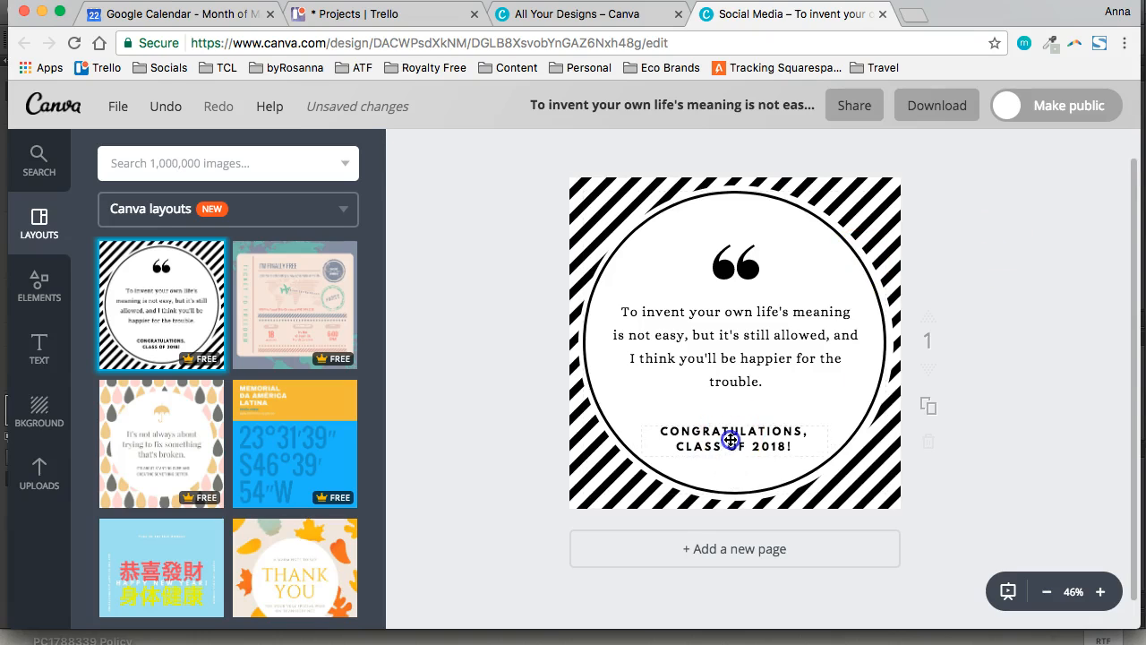
pyautogui.moveTo(731, 440); pyautogui.dragTo(729, 429)
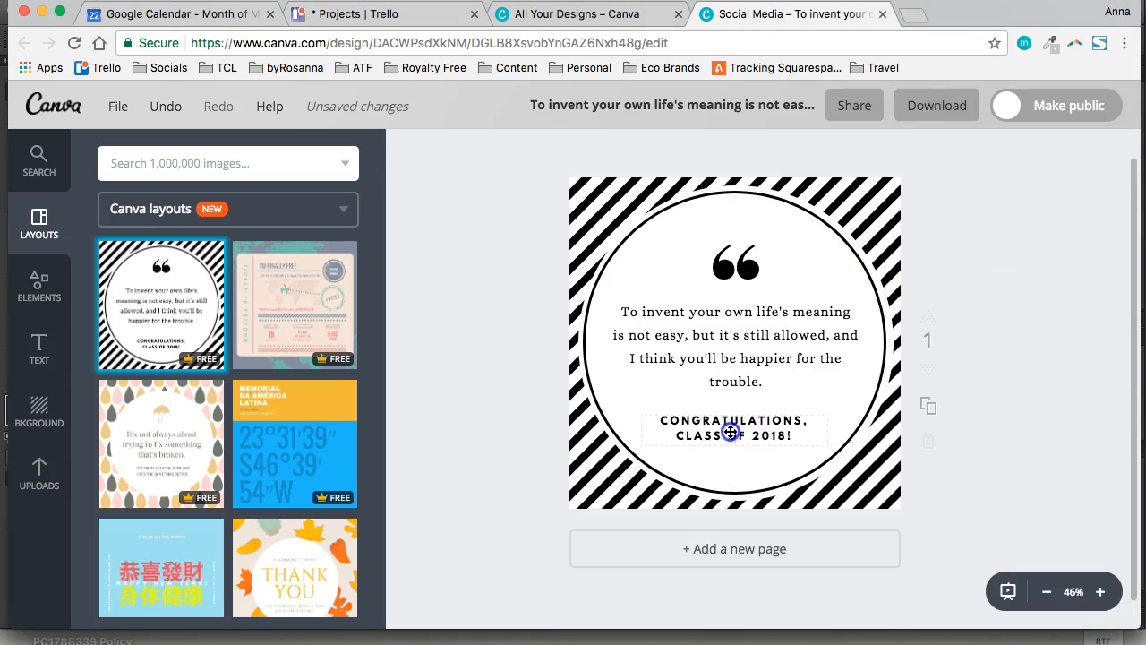
# Recolour the thin circle outline to the pale green from the primary palette
pyautogui.click(675, 230)
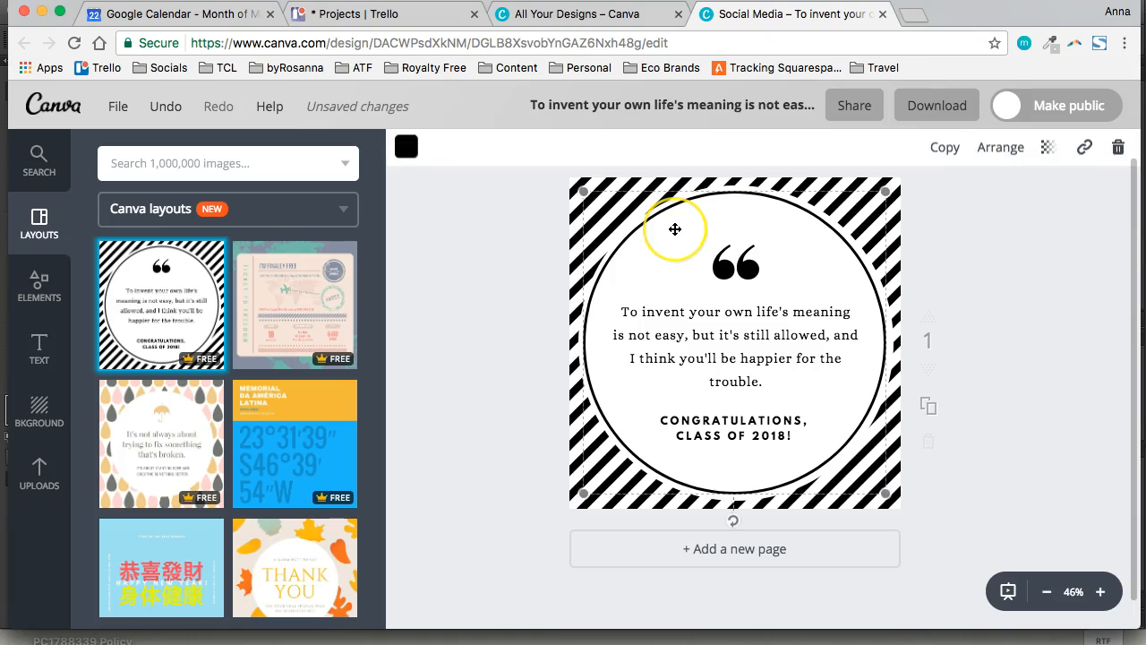
pyautogui.moveTo(675, 229)
pyautogui.mouseDown()
pyautogui.moveTo(666, 244)
pyautogui.moveTo(744, 225)
pyautogui.moveTo(708, 224)
pyautogui.moveTo(795, 230)
pyautogui.moveTo(569, 225)
pyautogui.moveTo(694, 225)
pyautogui.moveTo(596, 261)
pyautogui.moveTo(676, 232)
pyautogui.mouseUp()
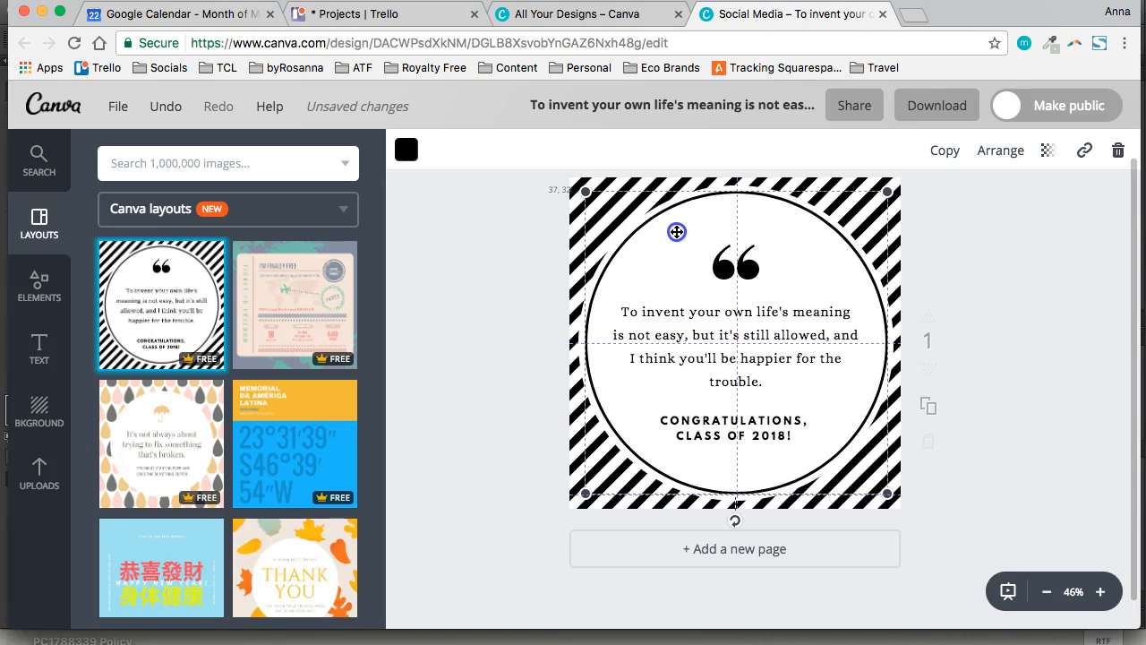
pyautogui.click(412, 154)
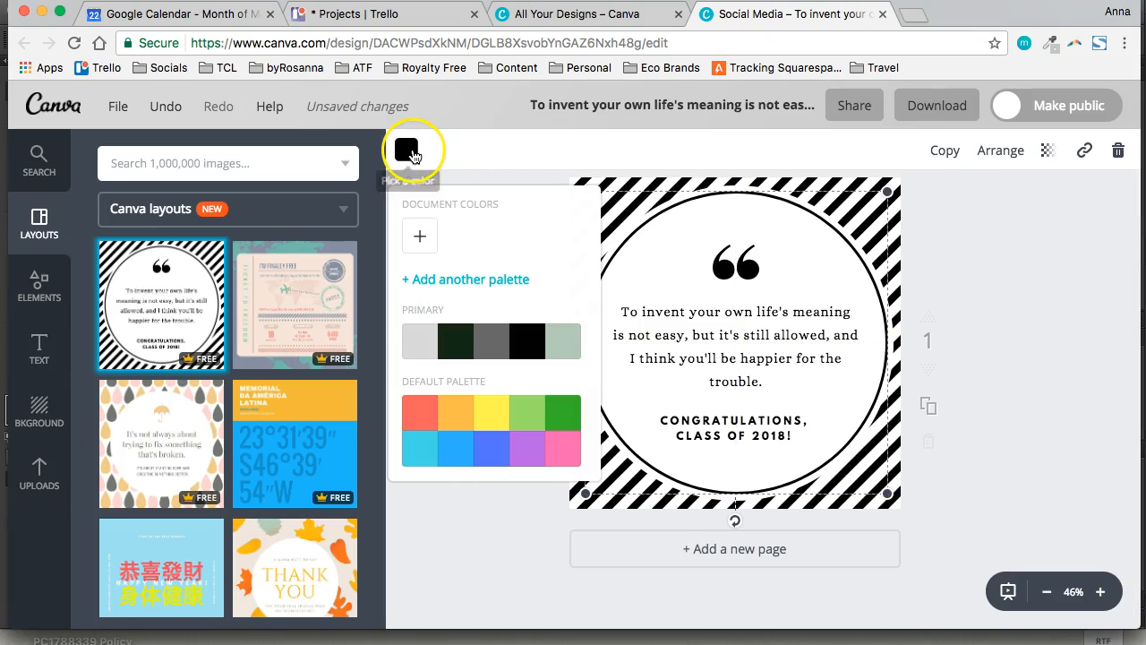
pyautogui.click(561, 340)
pyautogui.click(1019, 249)
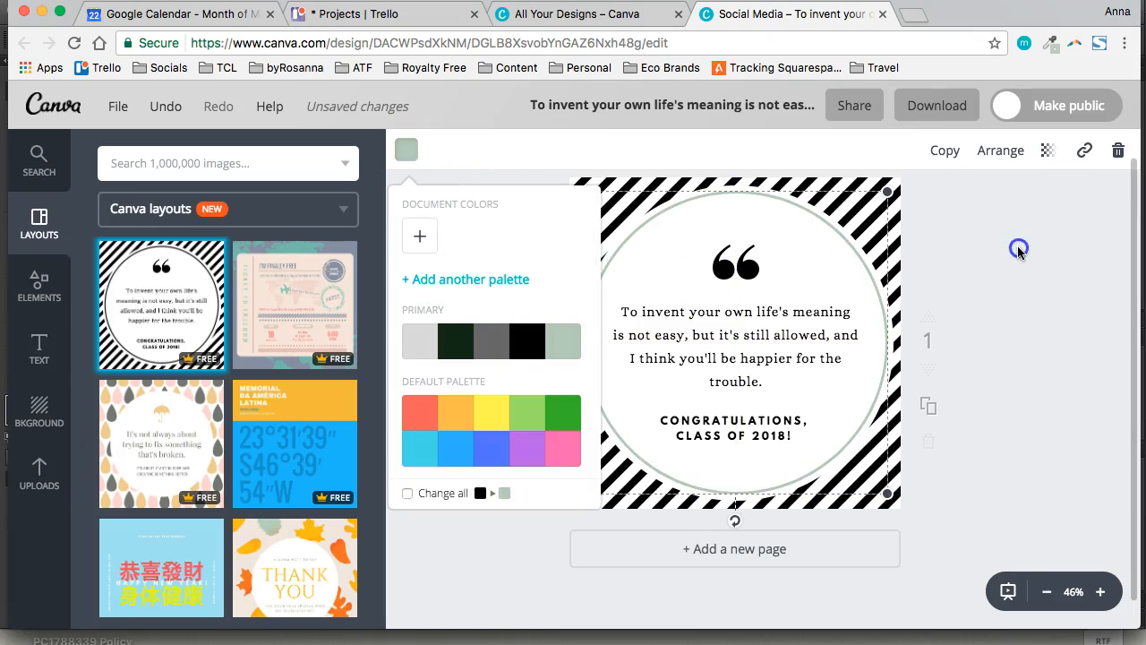
# Shift the green outline down, recolour the filled circle light grey from the primary palette, and centre the outline on it again
pyautogui.moveTo(801, 228); pyautogui.dragTo(803, 248)
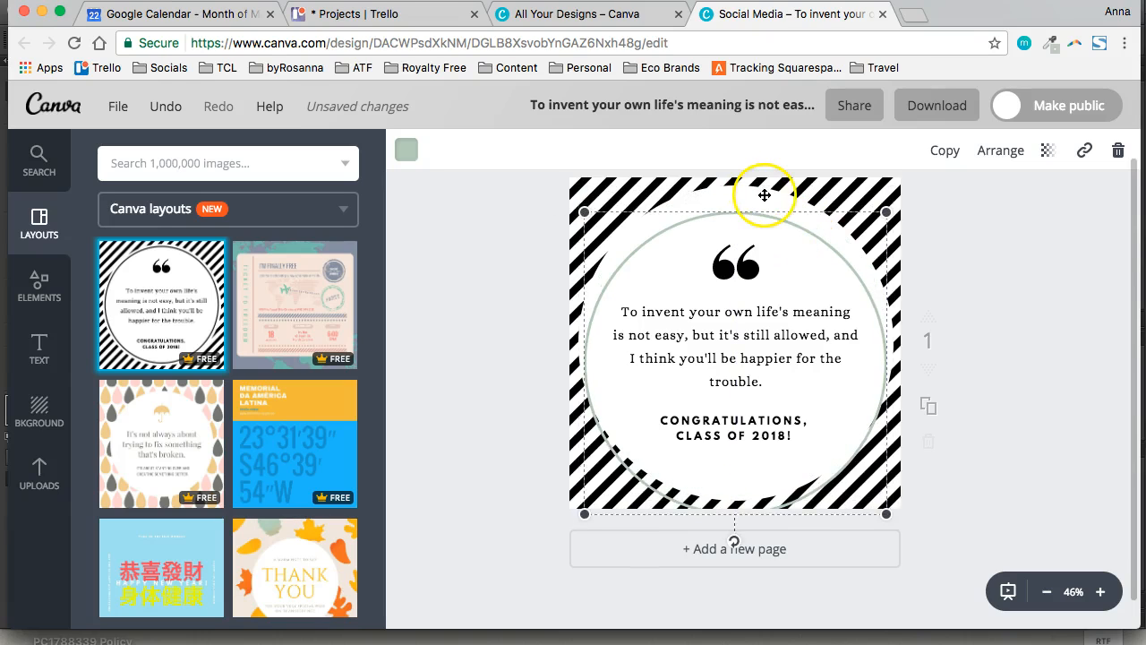
pyautogui.click(762, 187)
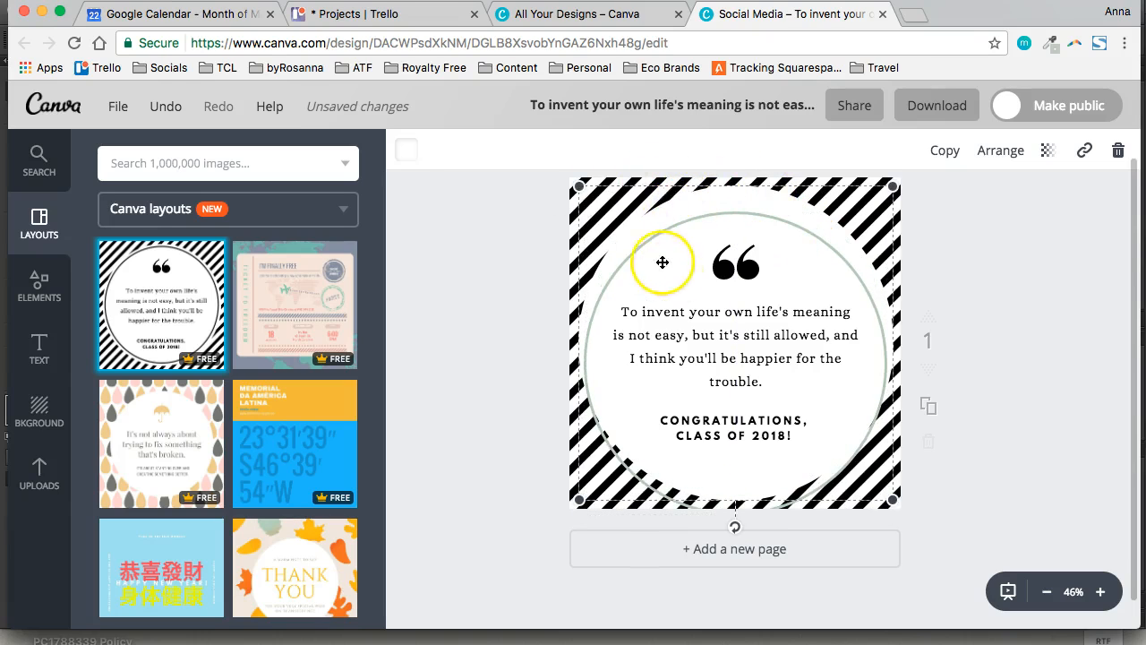
pyautogui.click(405, 151)
pyautogui.click(416, 349)
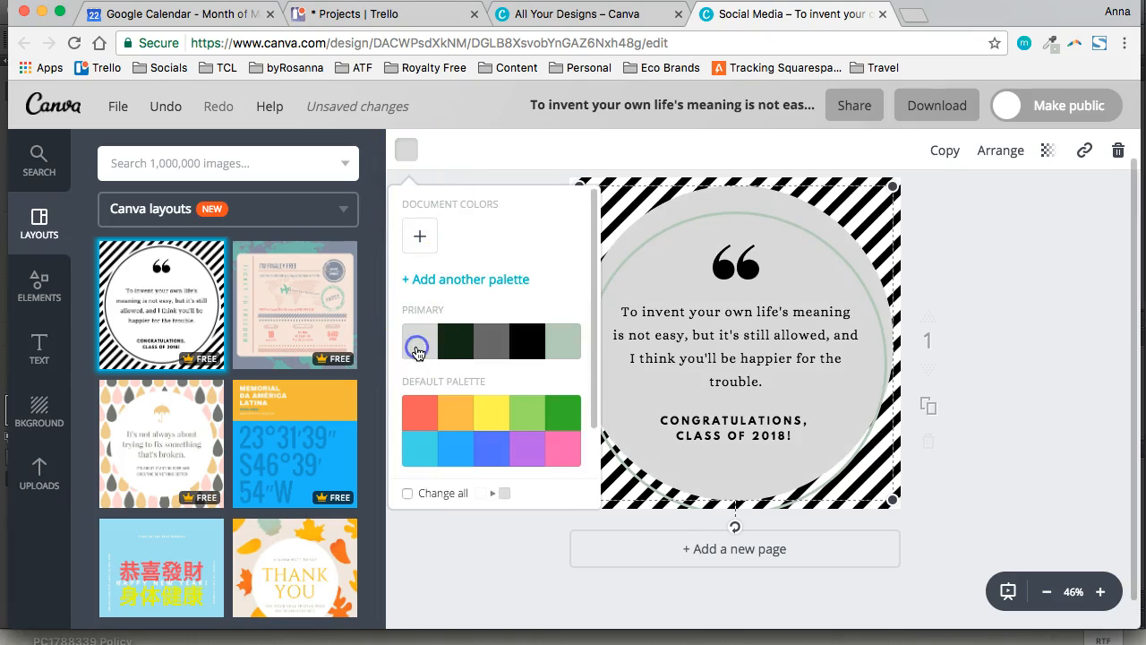
pyautogui.click(1035, 225)
pyautogui.click(1008, 219)
pyautogui.moveTo(784, 222); pyautogui.dragTo(782, 203)
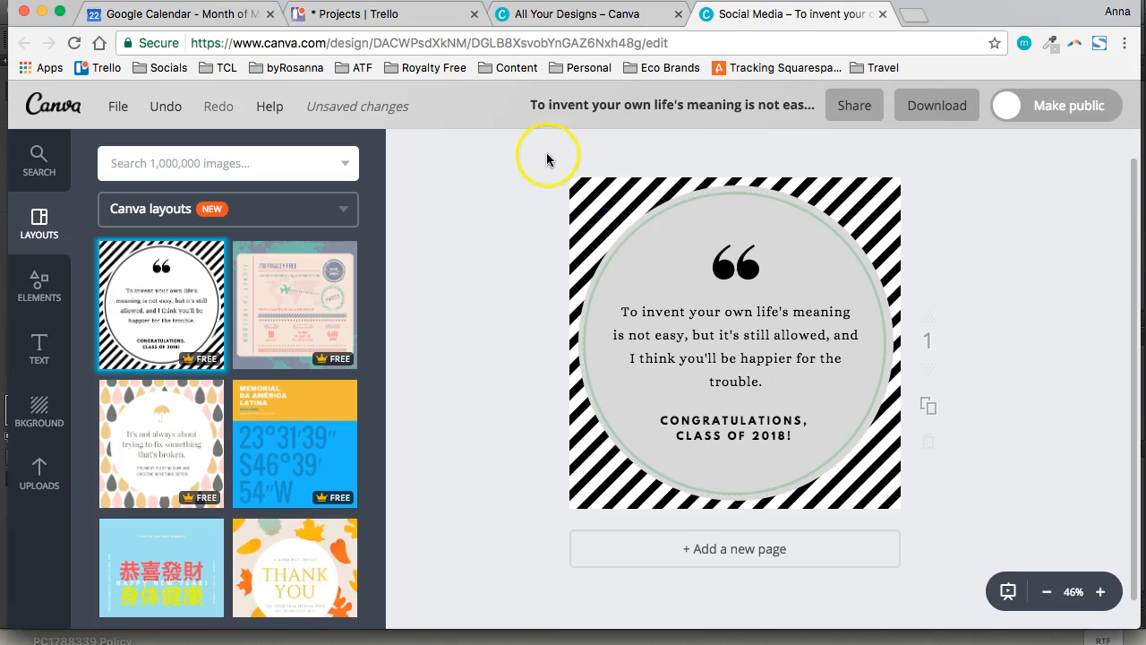
# Try dragging near the design's upper corner with the stripes selected, and undo the outline's displacement
pyautogui.click(586, 185)
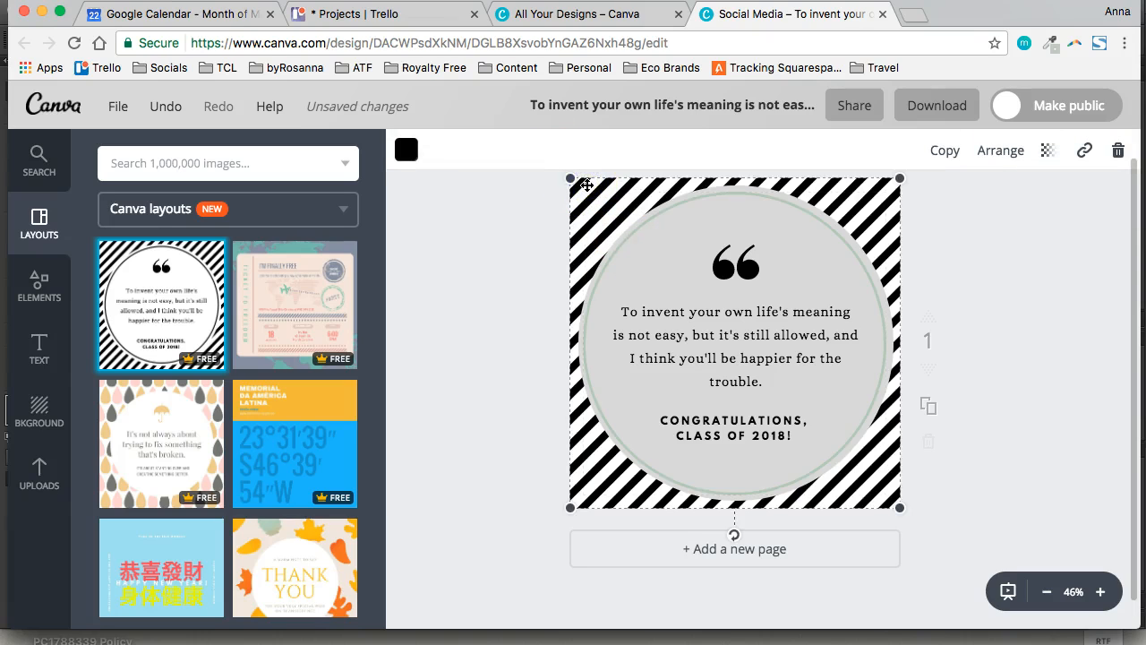
pyautogui.moveTo(585, 204); pyautogui.dragTo(571, 235)
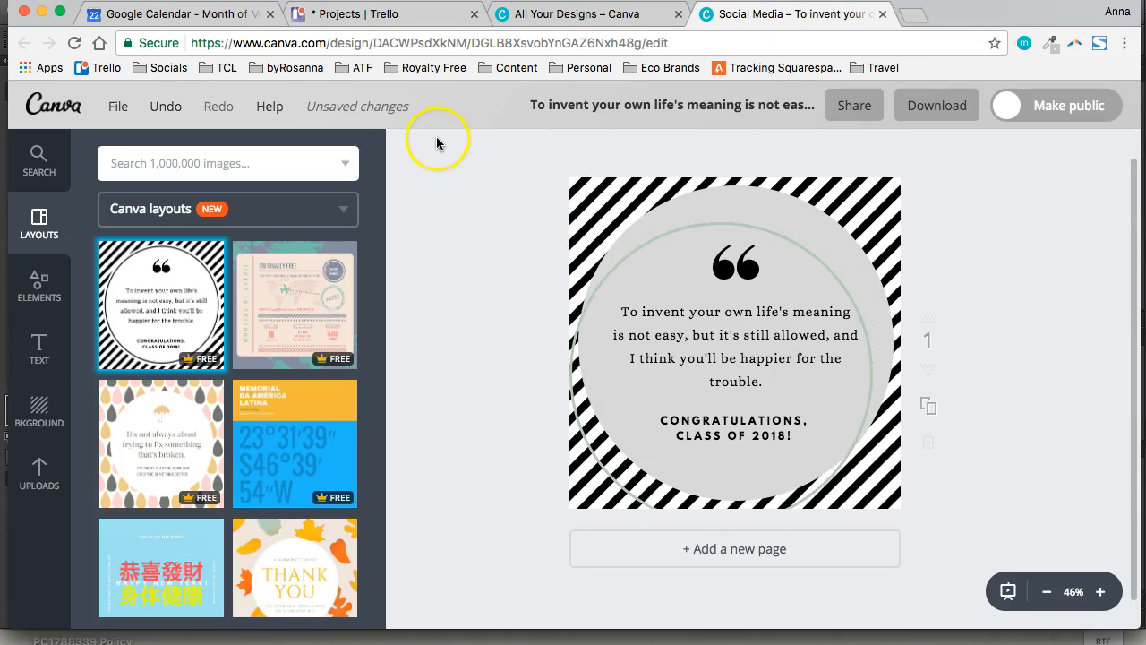
pyautogui.press('super+z')
pyautogui.click(511, 261)
# Recolour the diagonal background stripes light green from the default palette
pyautogui.moveTo(578, 188)
pyautogui.mouseDown()
pyautogui.moveTo(539, 189)
pyautogui.moveTo(513, 221)
pyautogui.moveTo(617, 187)
pyautogui.moveTo(567, 188)
pyautogui.moveTo(584, 190)
pyautogui.mouseUp()
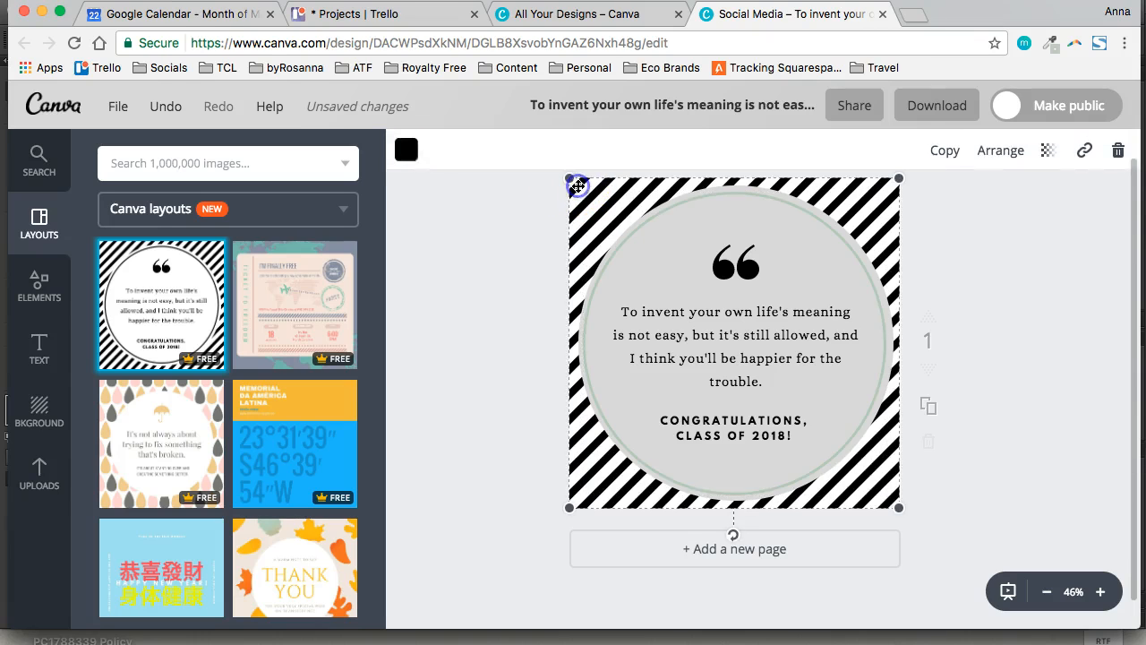
pyautogui.click(405, 150)
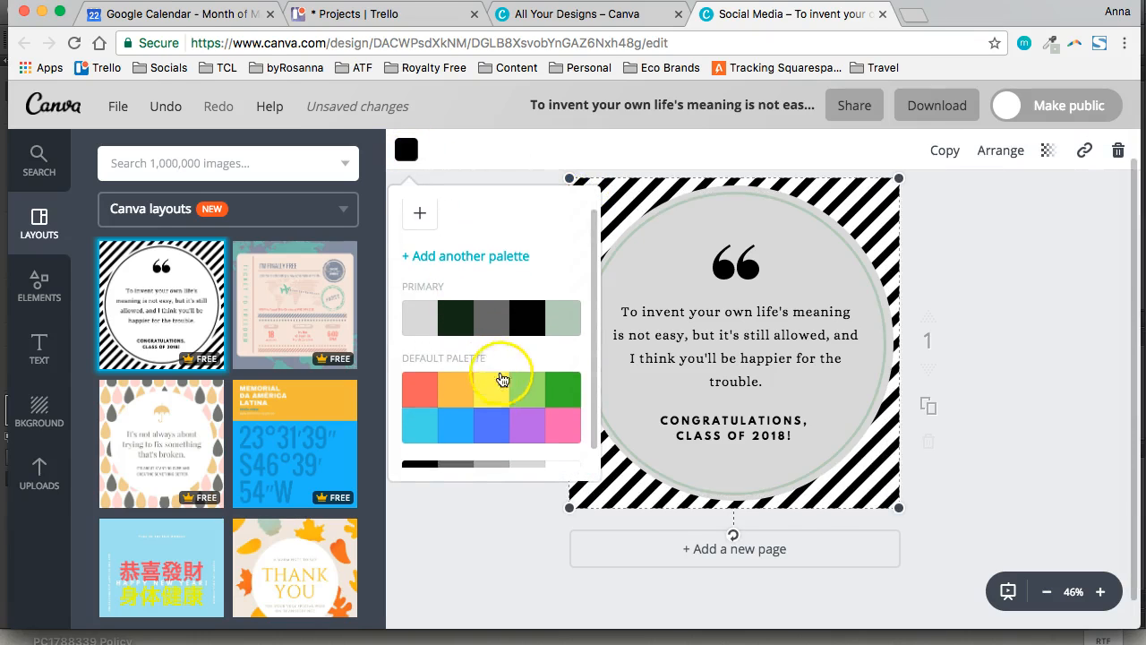
pyautogui.click(527, 388)
pyautogui.click(993, 242)
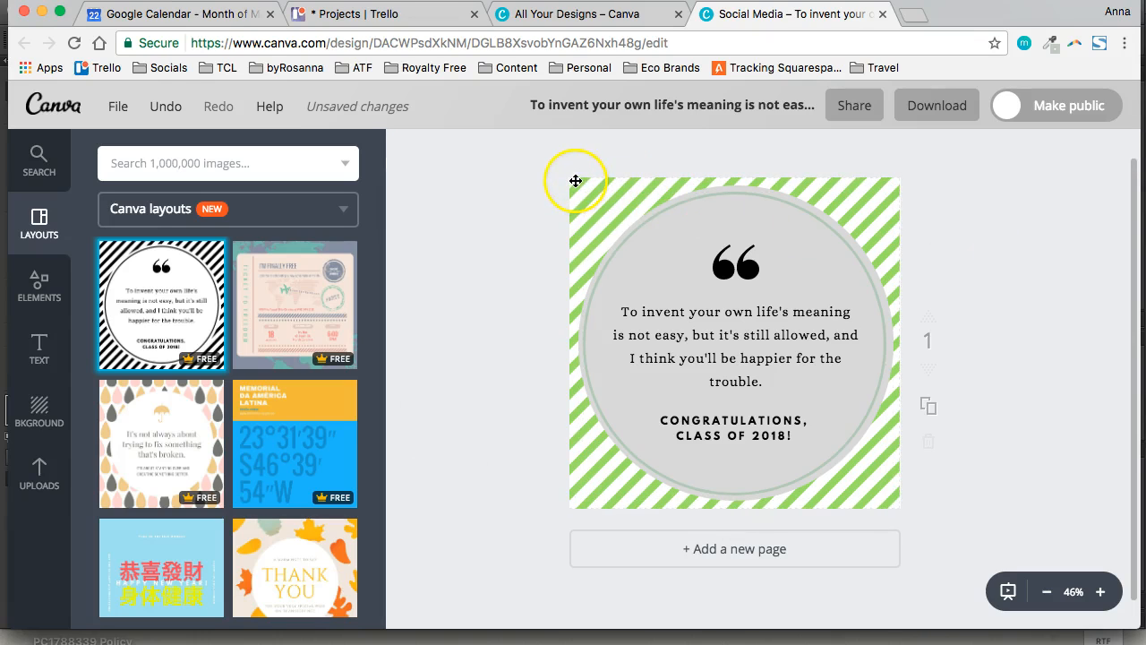
pyautogui.moveTo(578, 185)
pyautogui.mouseDown()
pyautogui.moveTo(545, 210)
pyautogui.moveTo(577, 182)
pyautogui.mouseUp()
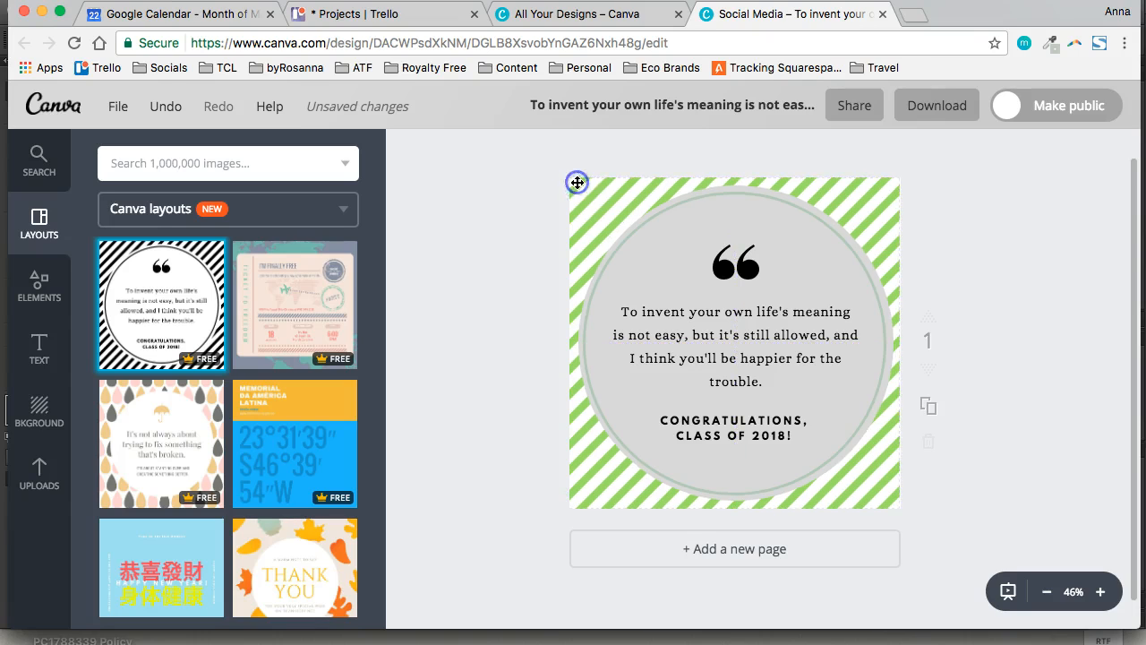
pyautogui.click(577, 193)
pyautogui.click(512, 230)
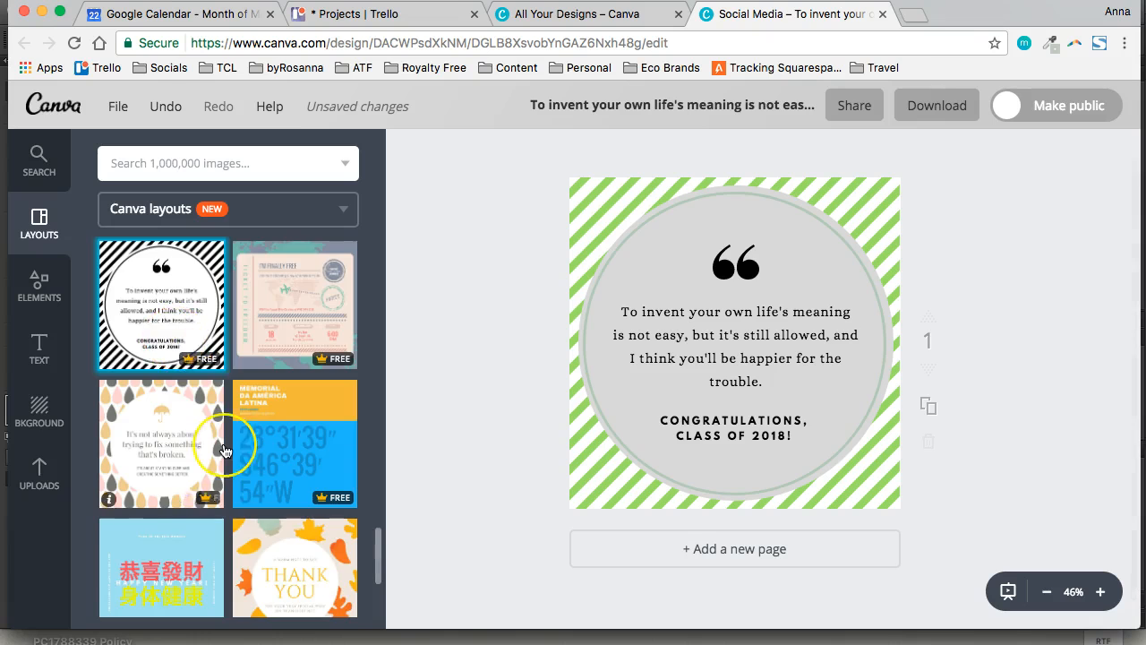
# Replace the page content with the beige framed "Save the Date" layout from the Canva layouts
pyautogui.scroll(-3, 226, 450)
pyautogui.scroll(4, 226, 451)
pyautogui.scroll(5, 226, 450)
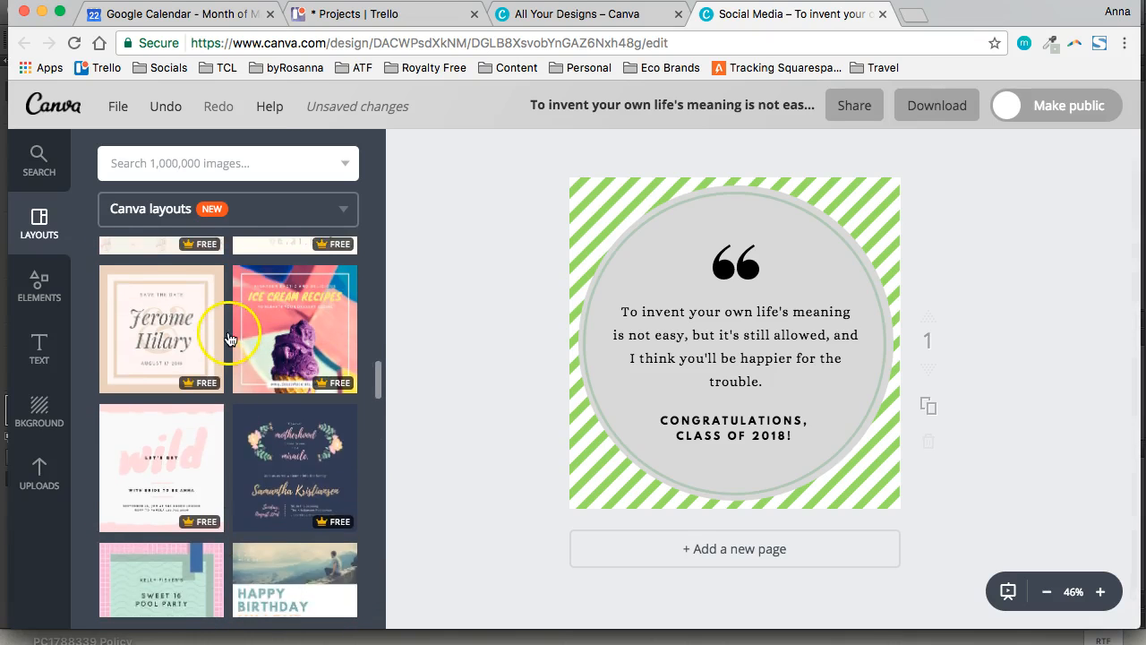
pyautogui.click(170, 411)
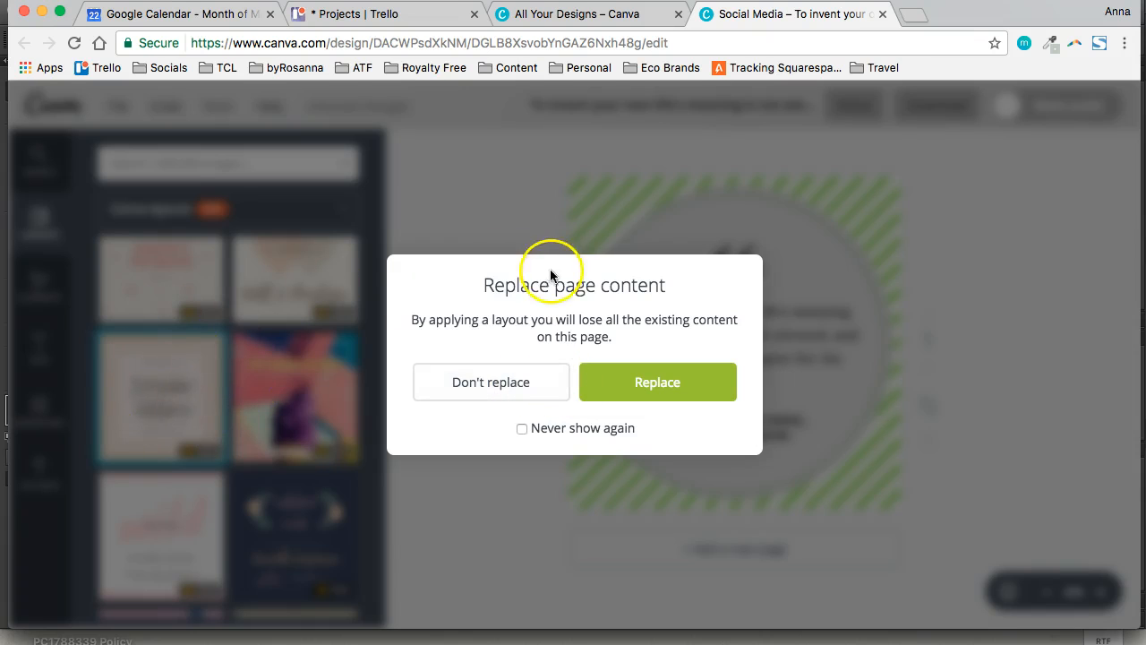
pyautogui.click(659, 384)
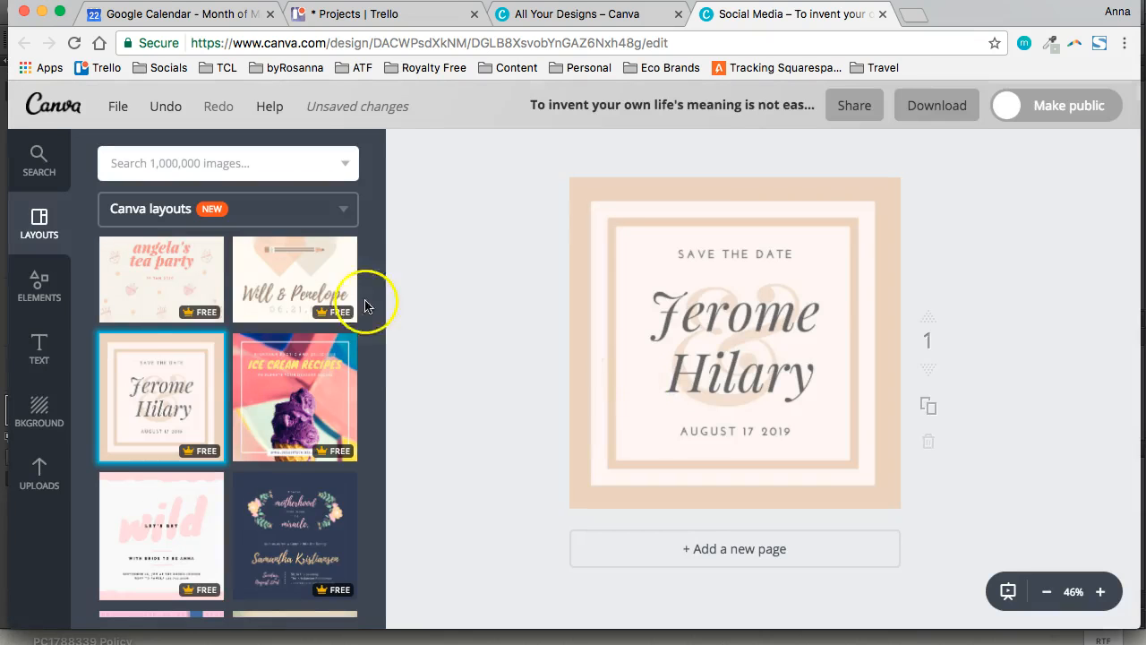
# Browse the other Canva layouts and compare their styles with the applied "Save the Date" design
pyautogui.scroll(4, 202, 483)
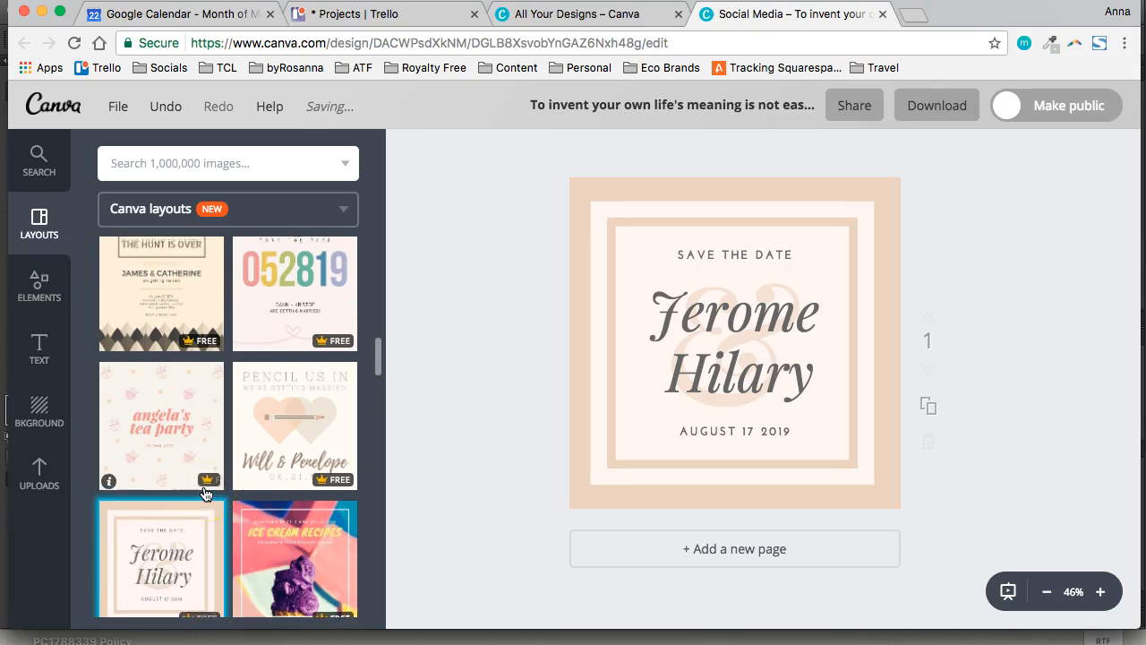
pyautogui.scroll(2, 205, 488)
pyautogui.scroll(3, 301, 378)
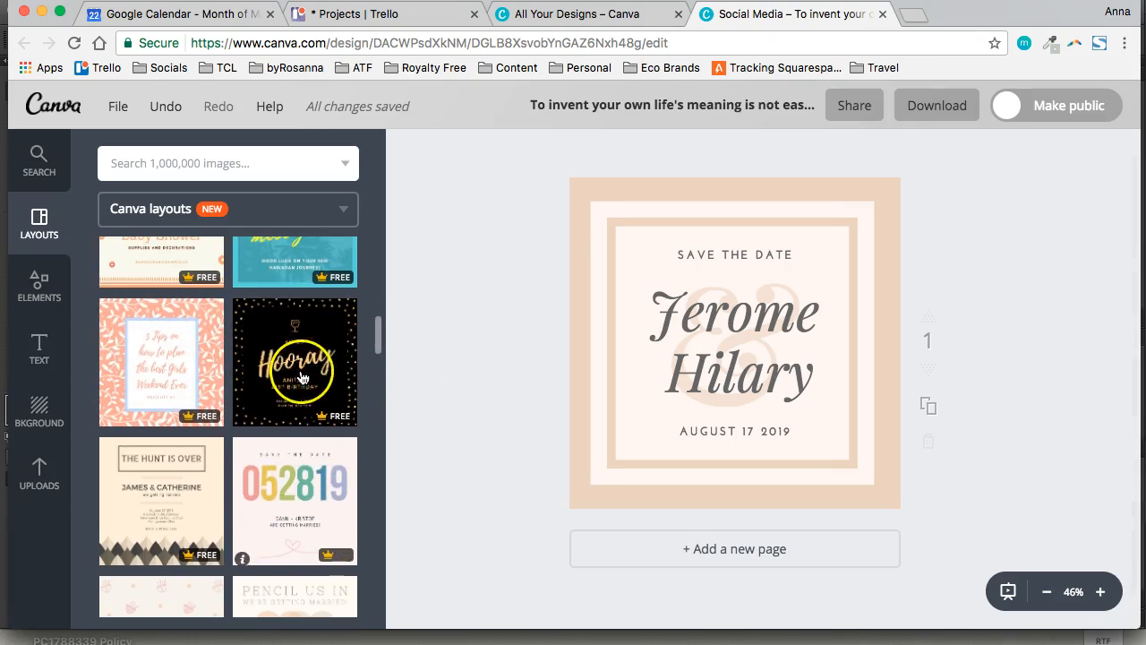
pyautogui.scroll(5, 302, 483)
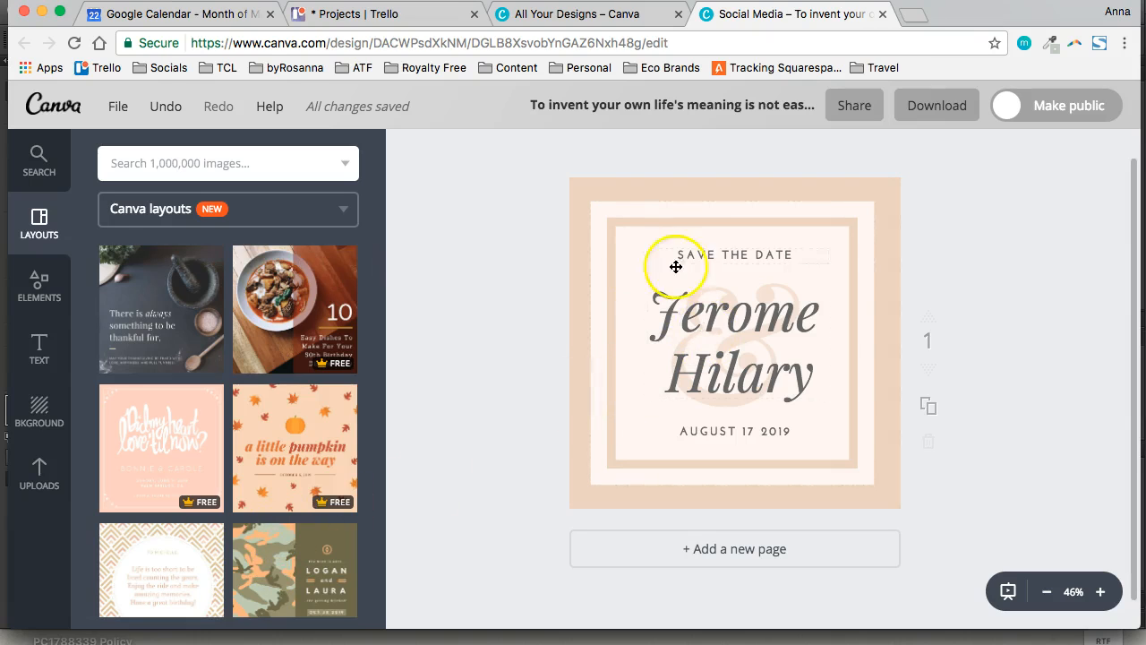
pyautogui.click(711, 307)
pyautogui.click(975, 272)
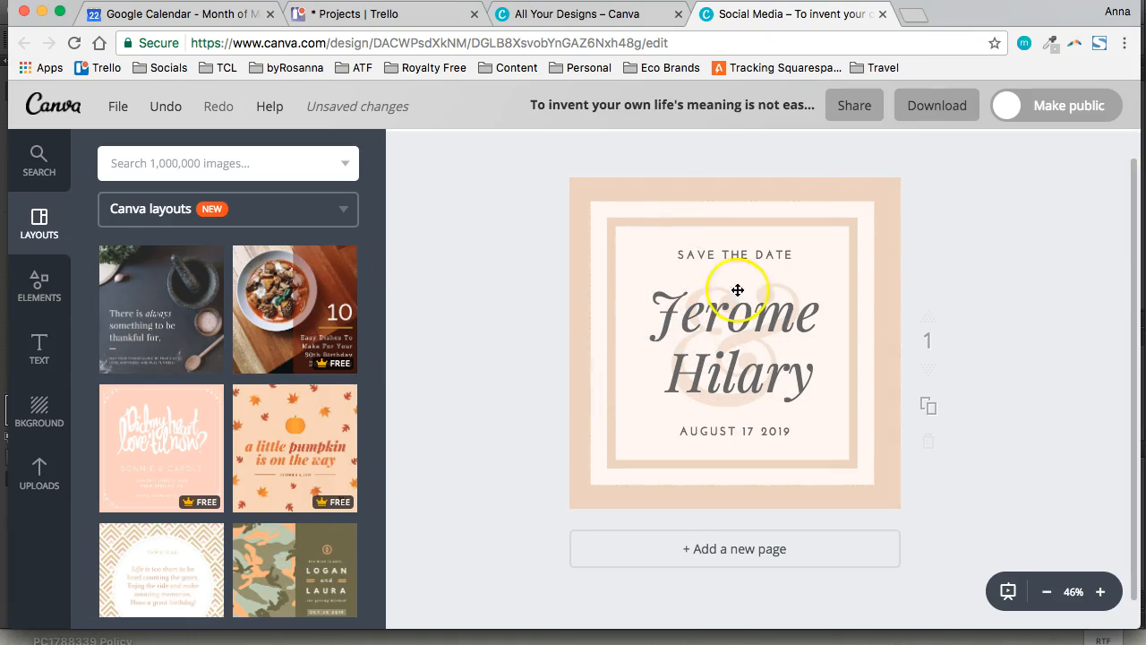
pyautogui.scroll(-1, 272, 340)
pyautogui.scroll(1, 274, 431)
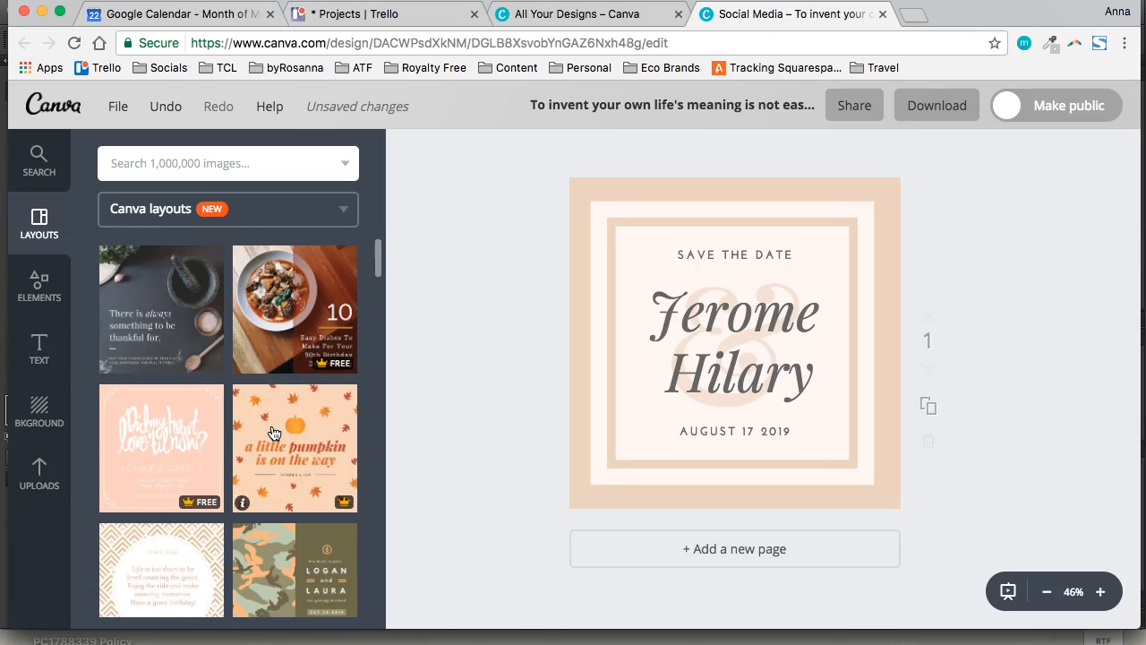
pyautogui.scroll(-1, 511, 345)
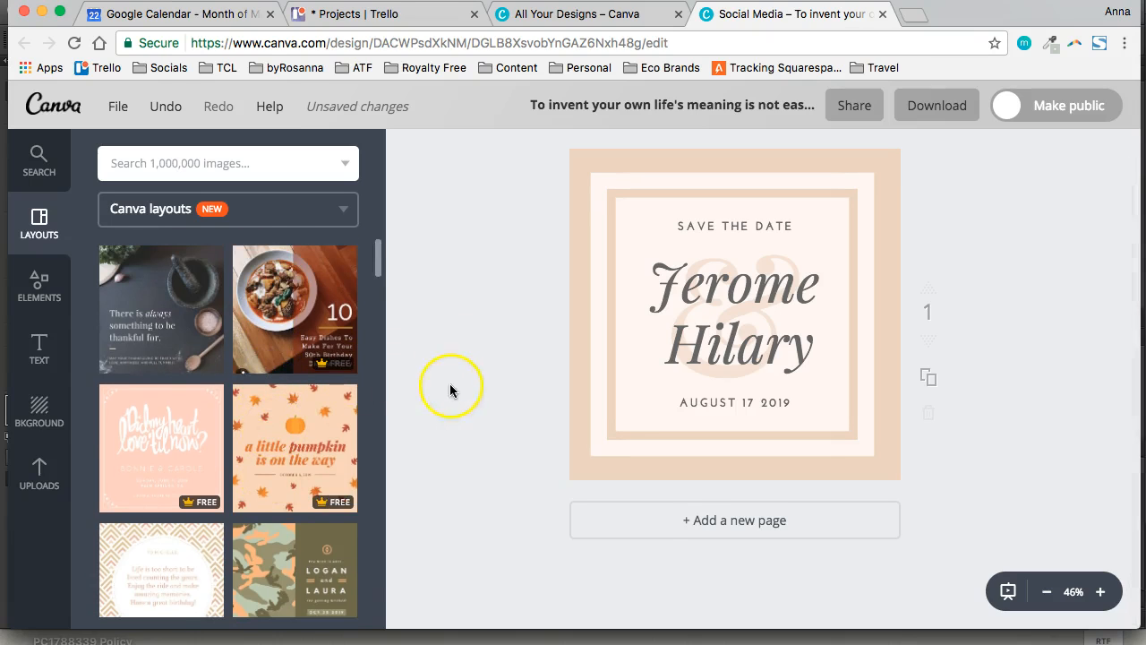
pyautogui.scroll(2, 457, 384)
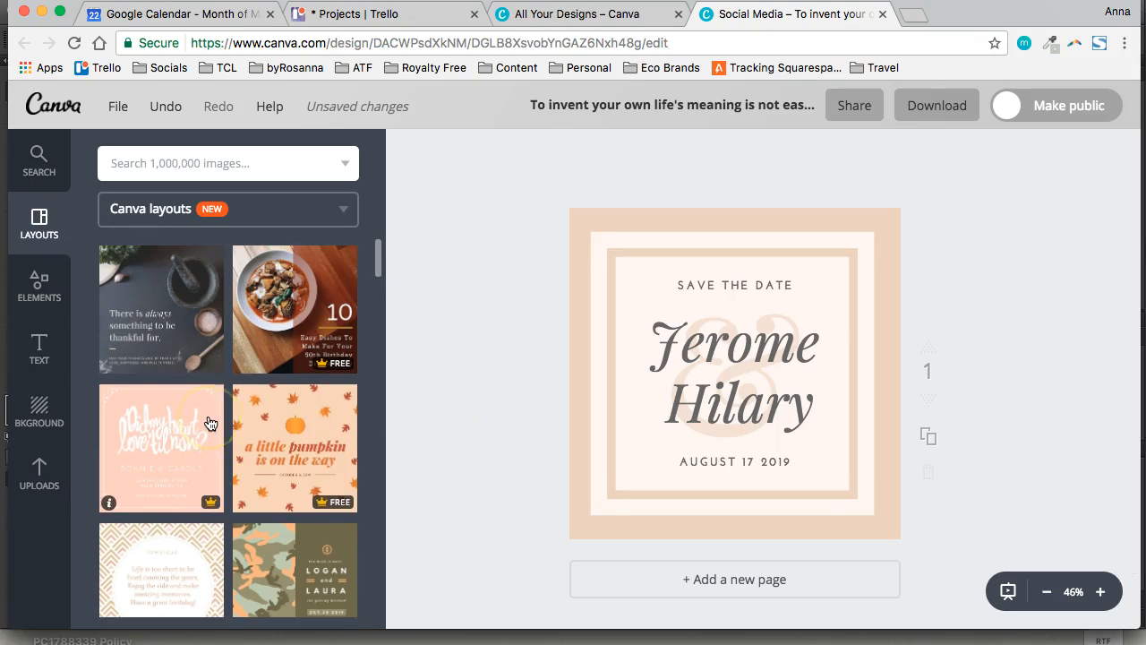
pyautogui.scroll(-1, 268, 416)
pyautogui.scroll(1, 287, 430)
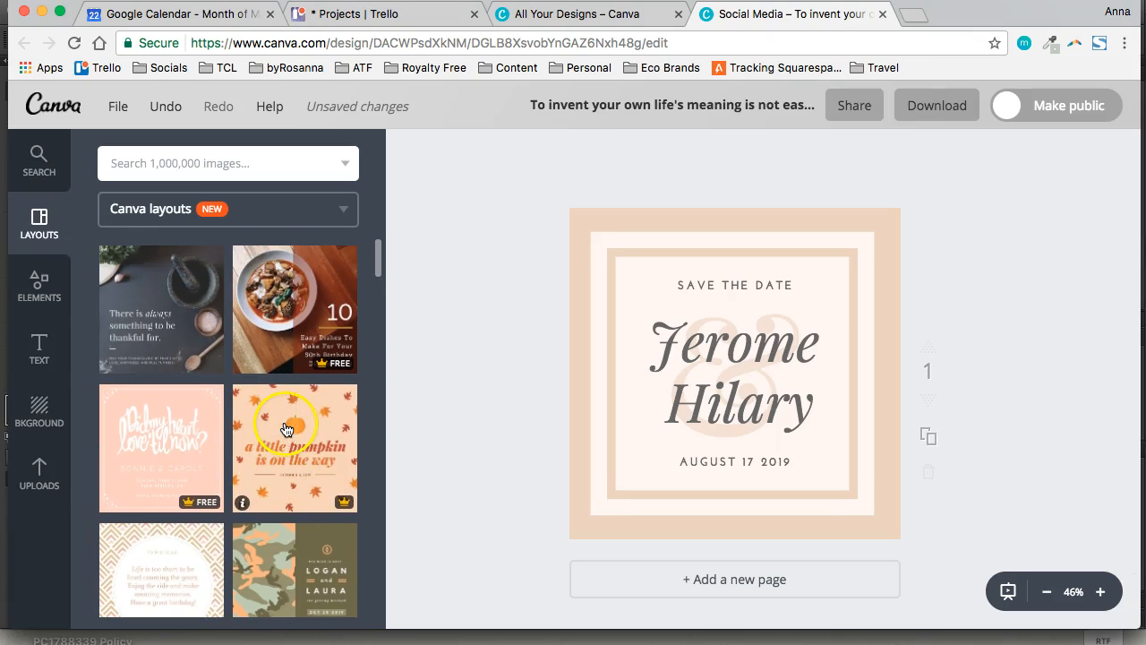
pyautogui.scroll(-1, 525, 402)
pyautogui.scroll(1, 525, 397)
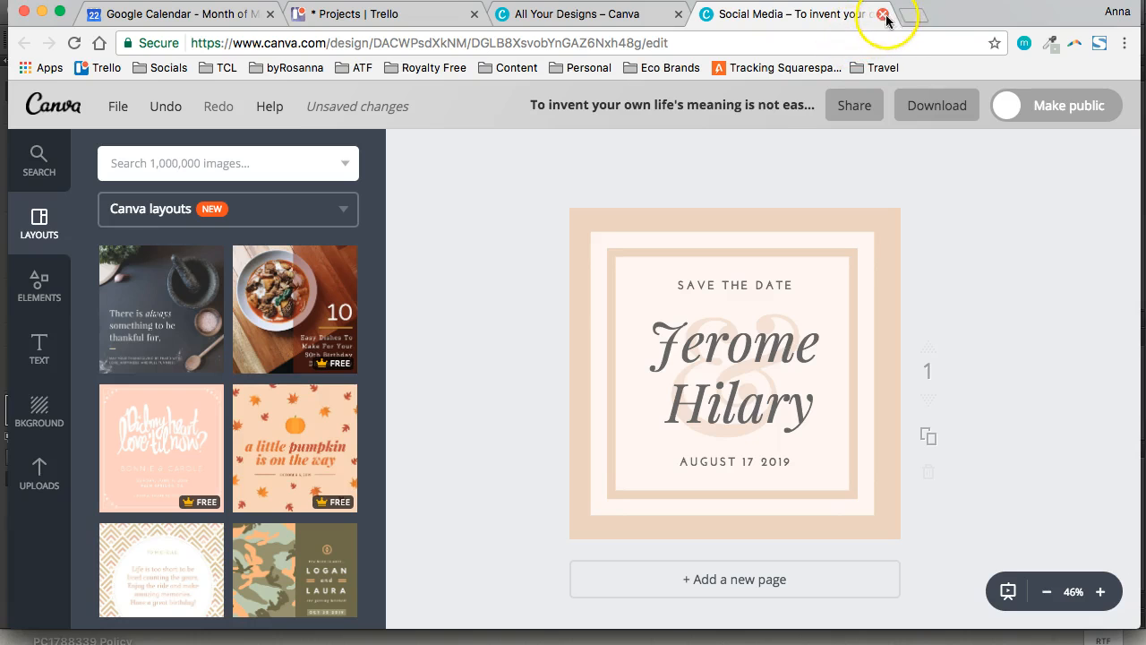
# Close the edited design, leaving without waiting for it to save, and exit the design type overview
pyautogui.click(881, 16)
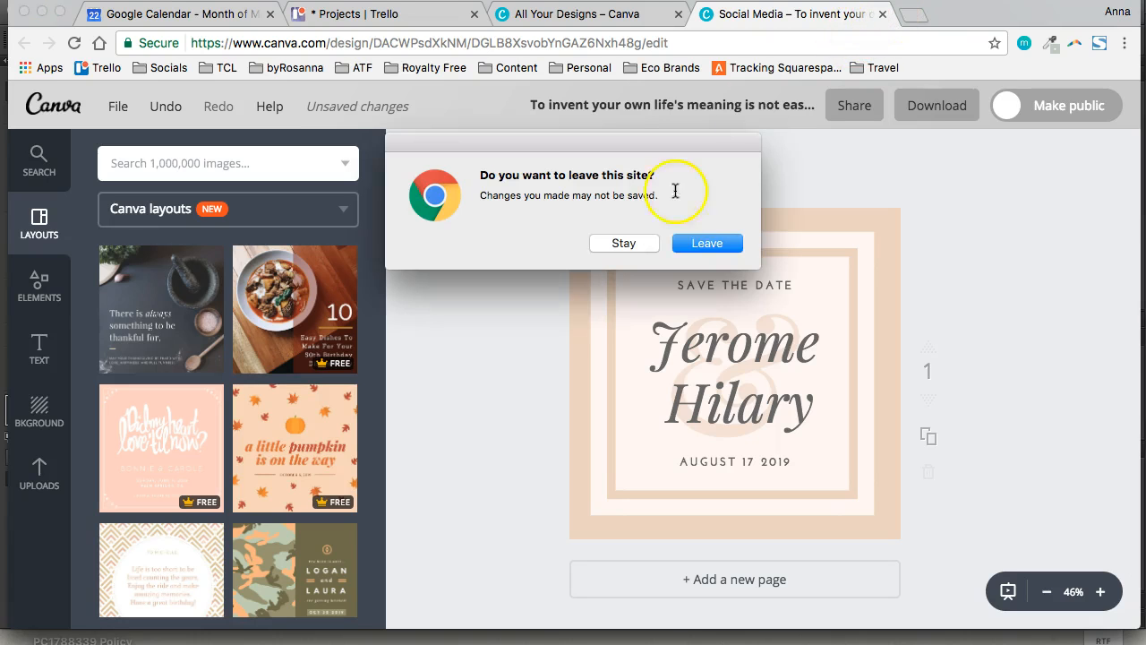
pyautogui.click(695, 238)
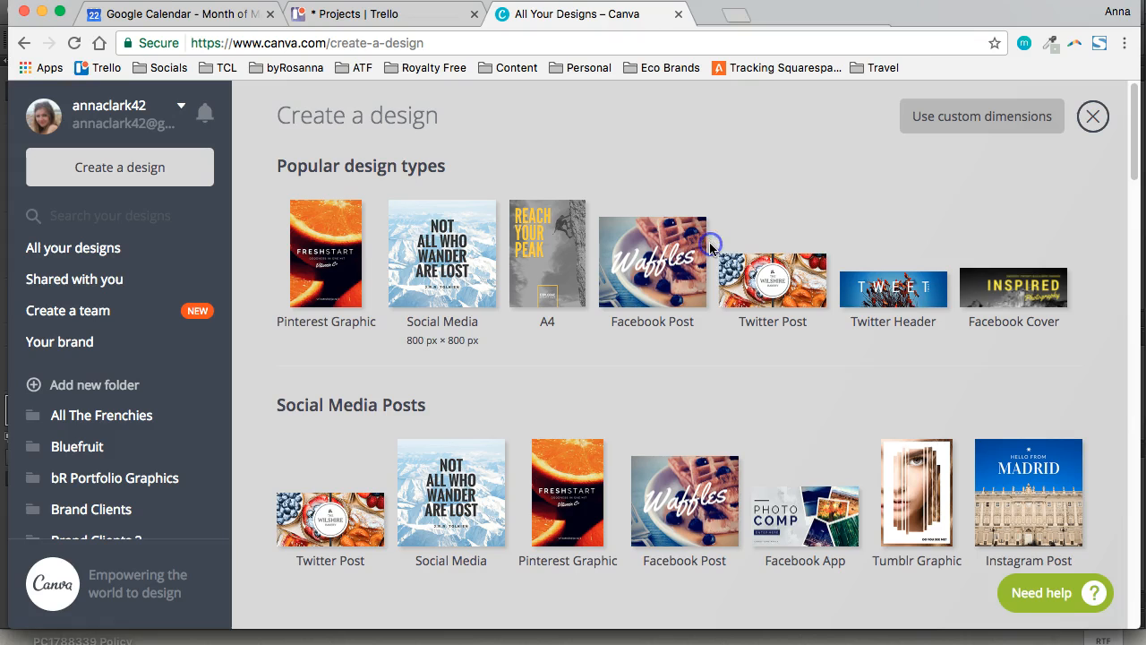
pyautogui.click(1094, 115)
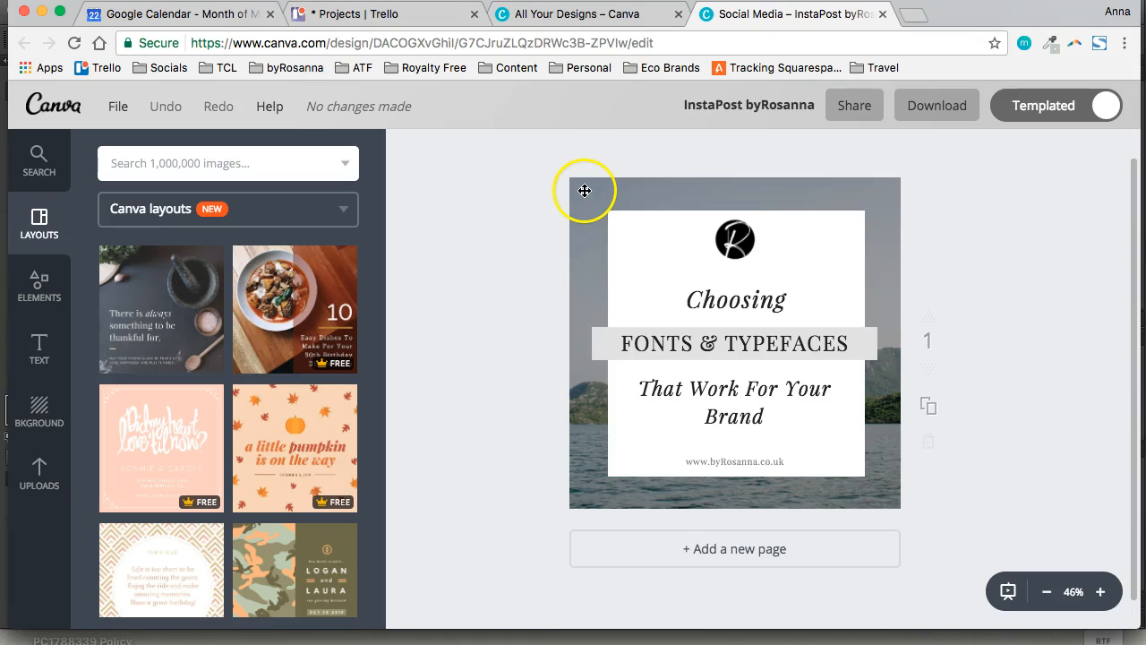
# Examine the link sharing options of the InstaPost byRosanna design, then close the sharing dialog
pyautogui.click(841, 115)
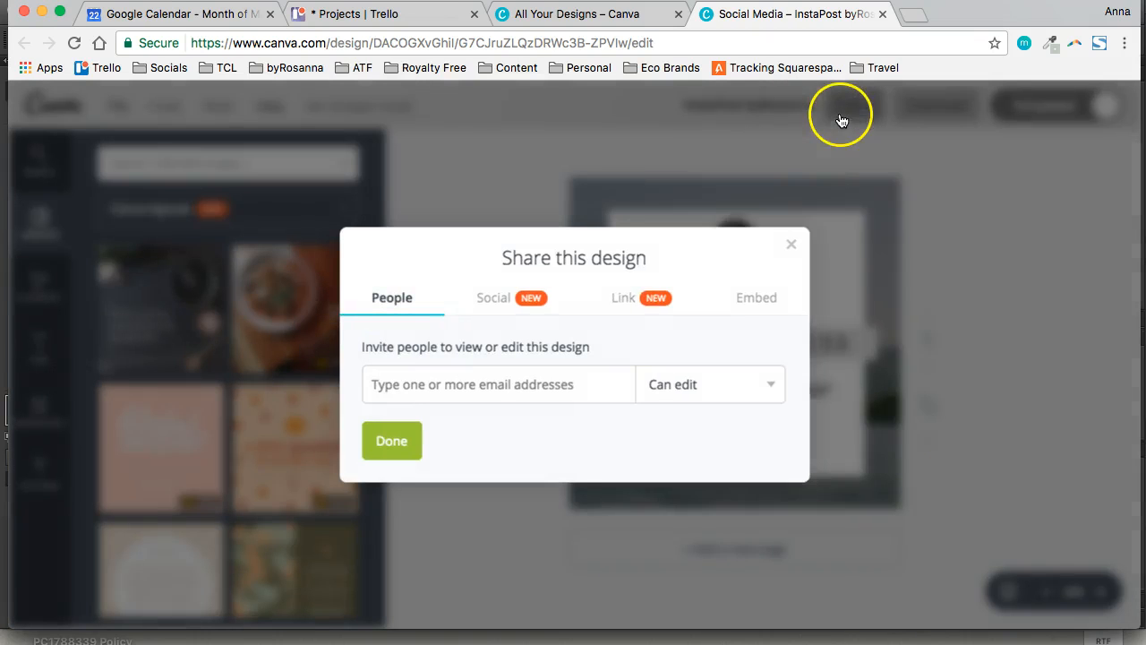
pyautogui.click(622, 304)
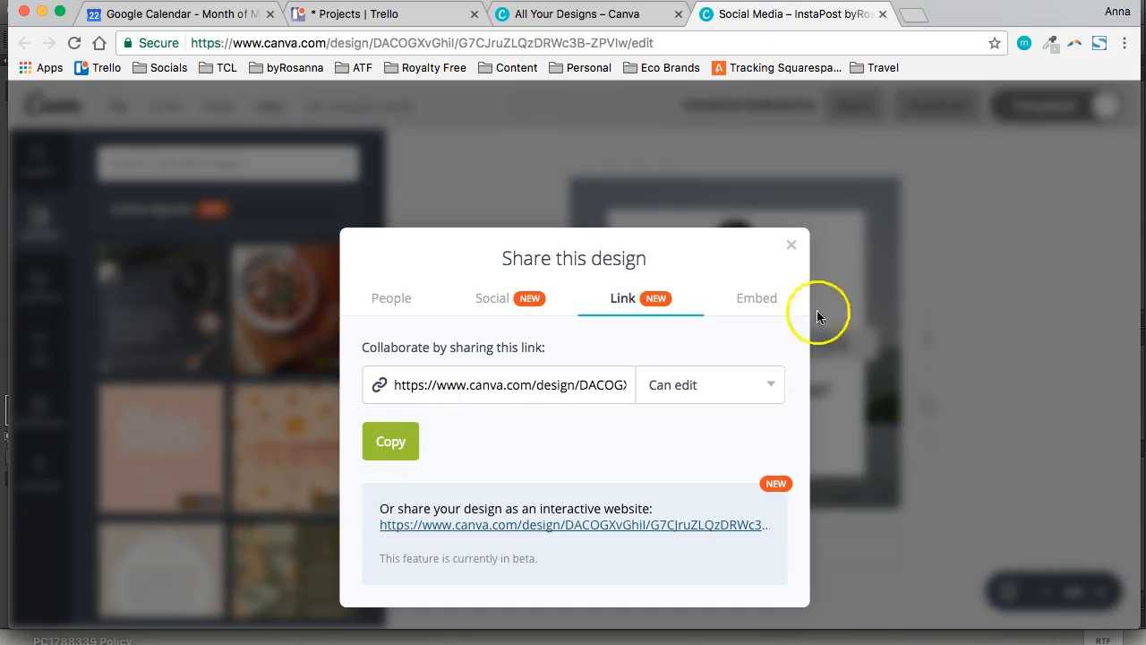
pyautogui.click(791, 243)
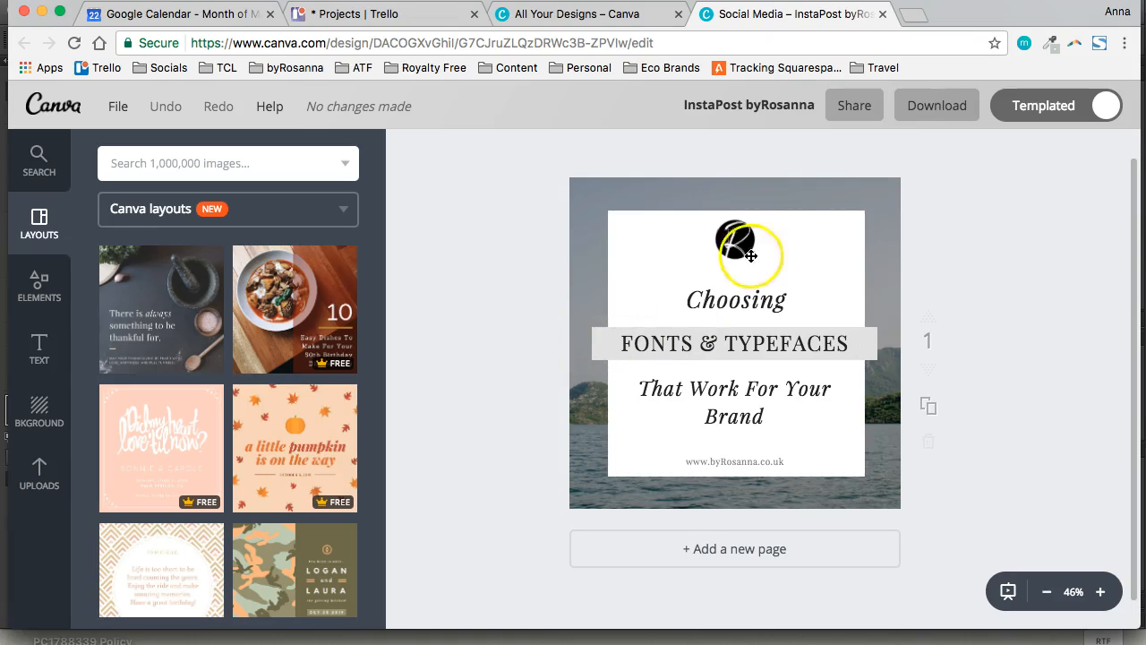
# Try font size 32 on the "That Work For Your Brand" text and undo the change
pyautogui.click(726, 308)
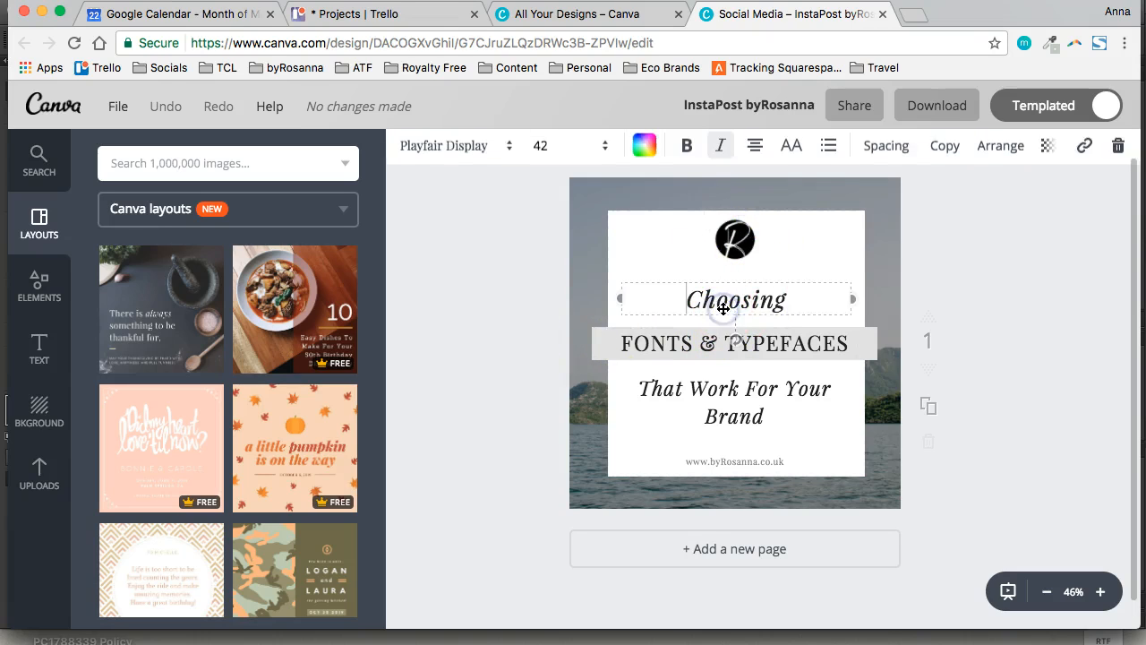
pyautogui.click(982, 286)
pyautogui.click(746, 401)
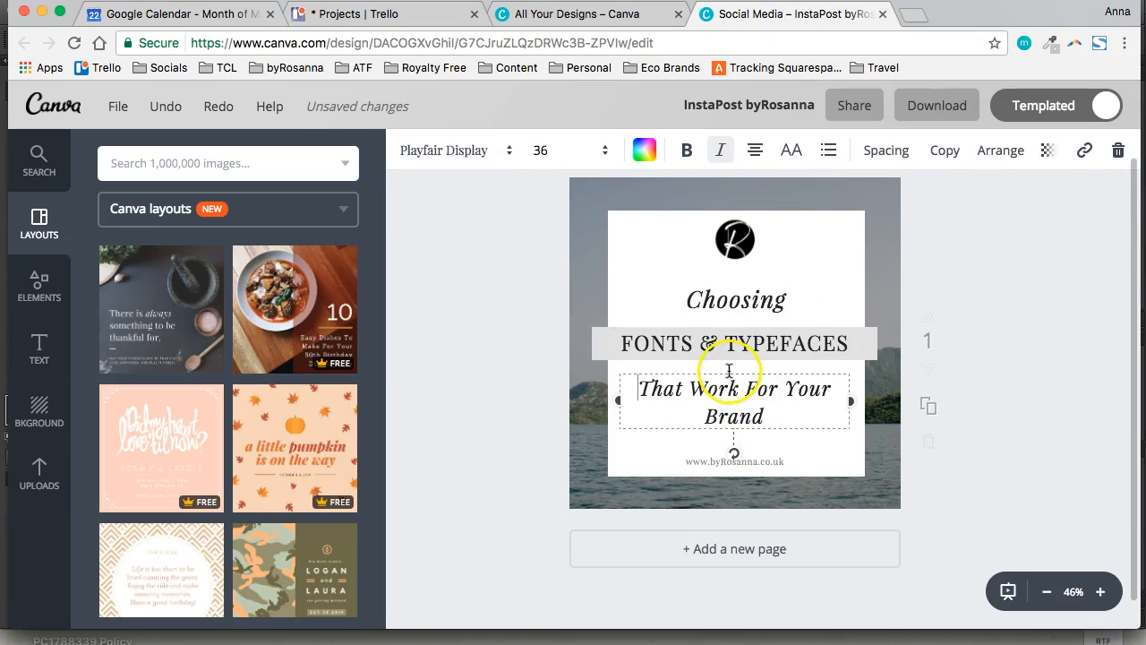
pyautogui.click(583, 156)
pyautogui.click(547, 329)
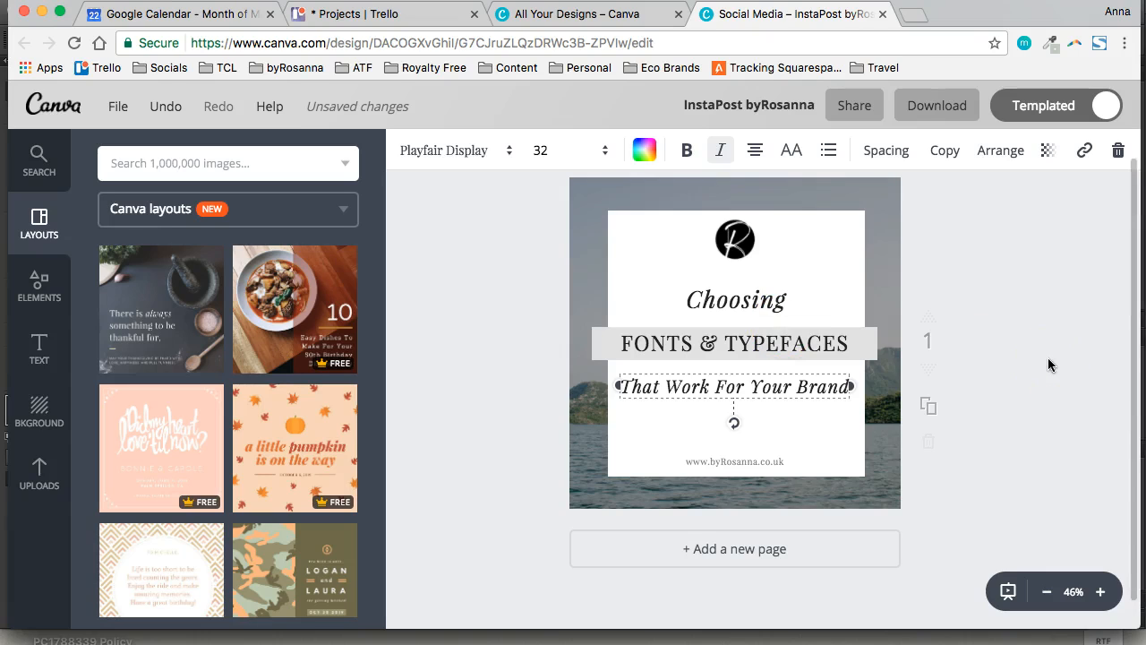
pyautogui.press('super+z')
pyautogui.click(1050, 287)
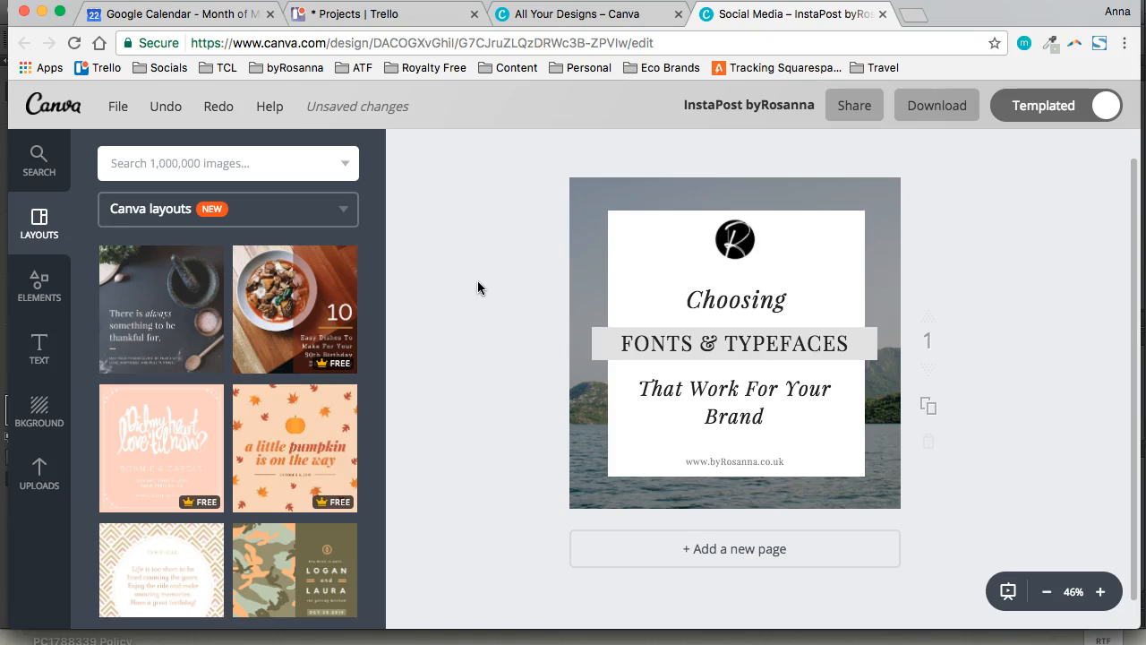
# Close the InstaPost design and create a new blank 800 px × 800 px Social Media design
pyautogui.click(882, 14)
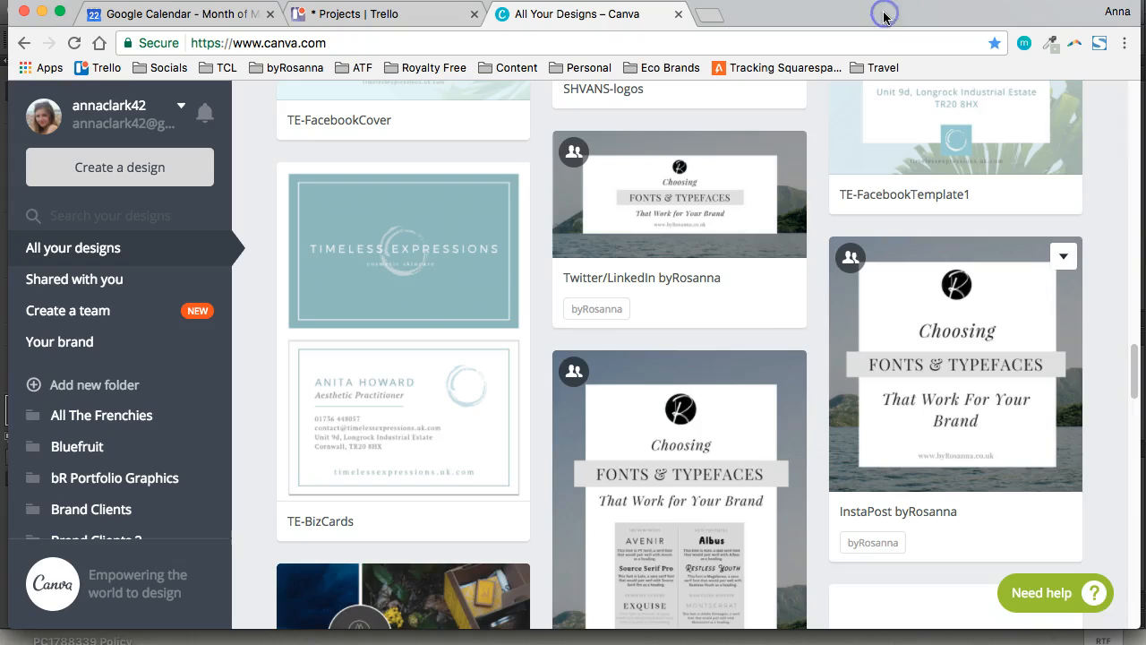
pyautogui.scroll(20, 750, 299)
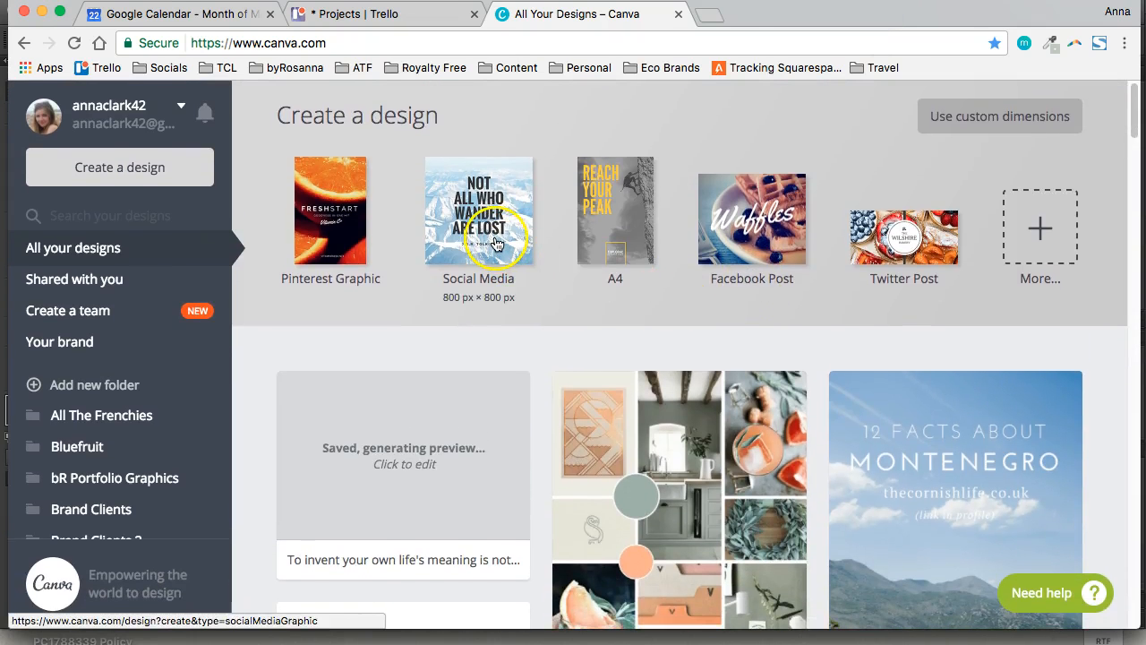
pyautogui.click(497, 244)
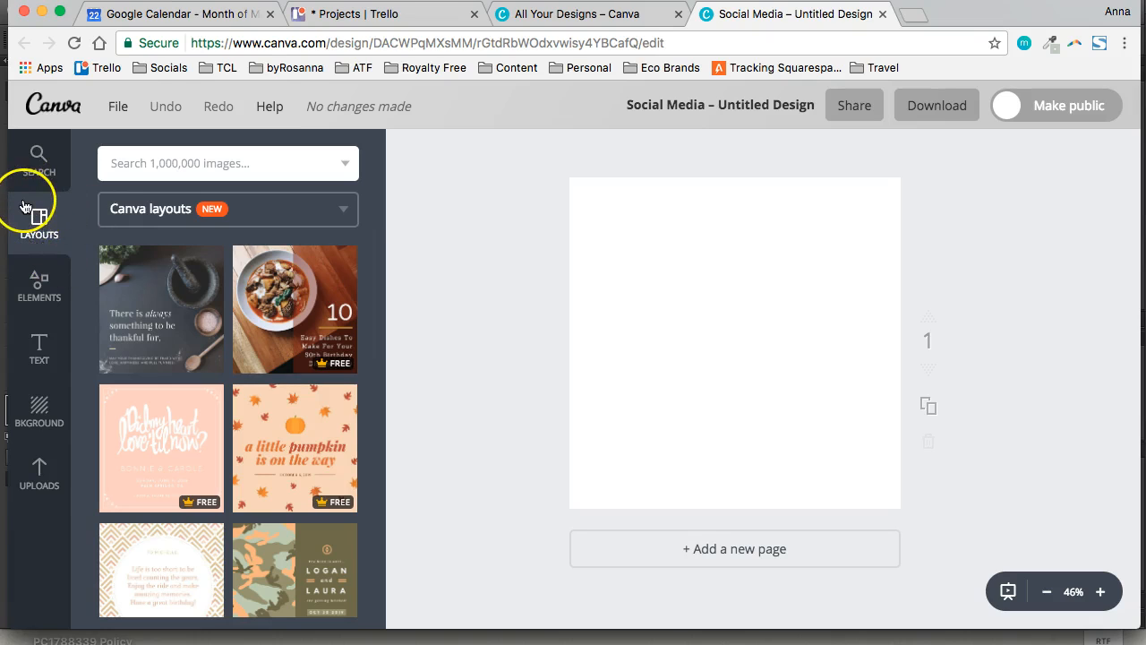
# Add a plain square from the Shapes elements and move it over the page's upper-left corner
pyautogui.click(42, 291)
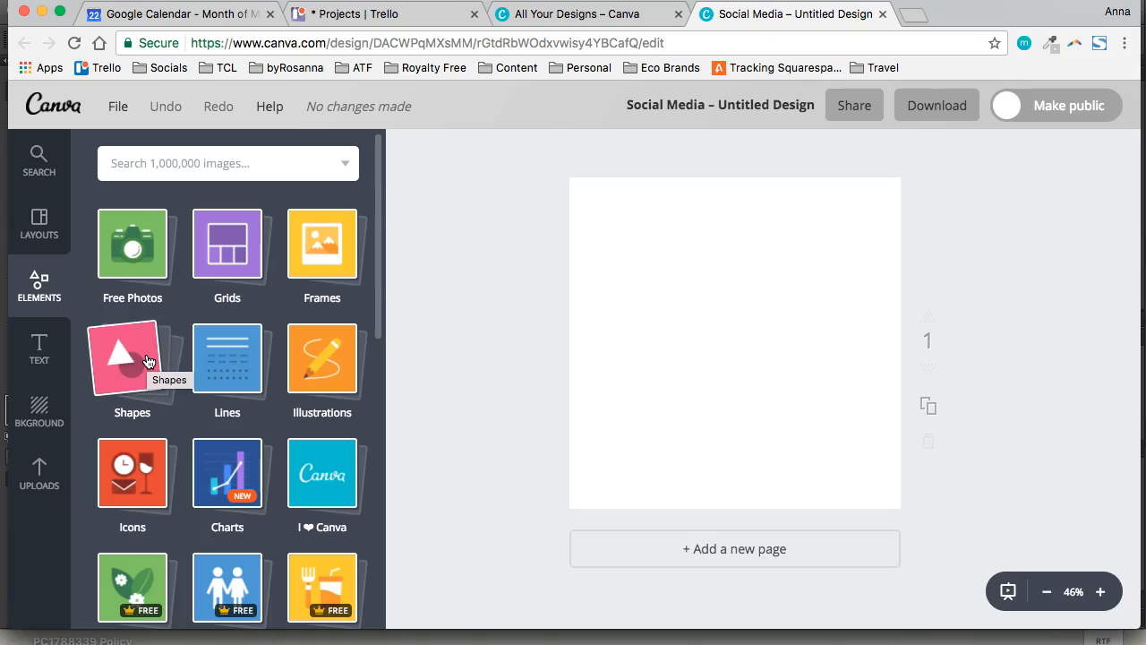
pyautogui.click(148, 360)
pyautogui.click(151, 376)
pyautogui.scroll(-4, 147, 385)
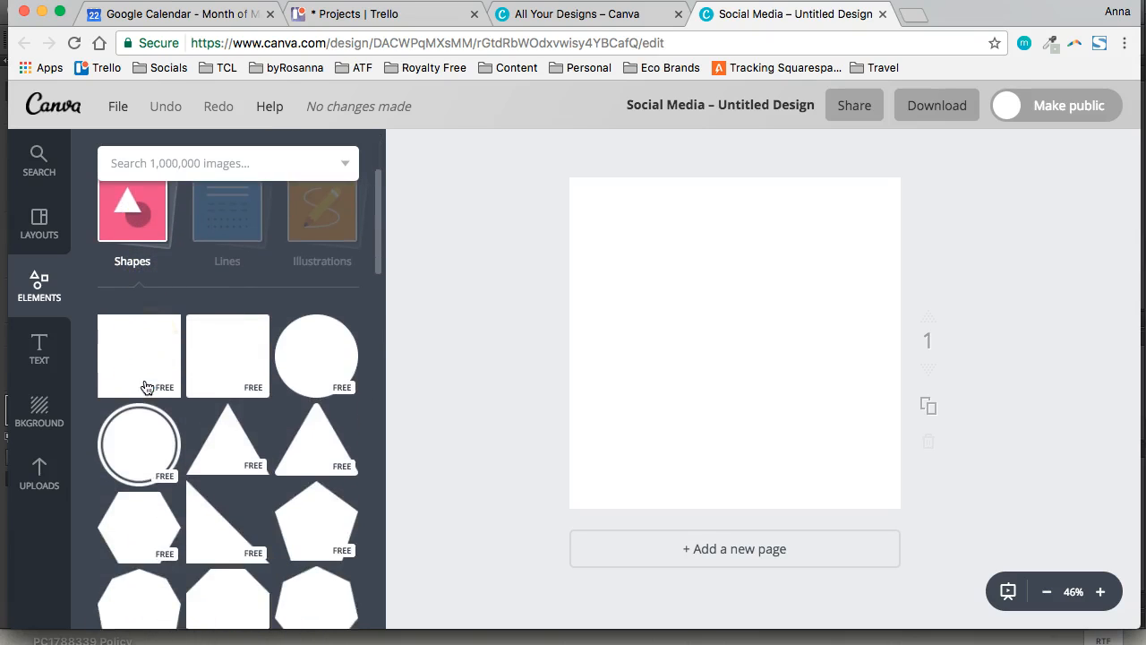
pyautogui.click(151, 348)
pyautogui.moveTo(784, 328); pyautogui.dragTo(732, 280)
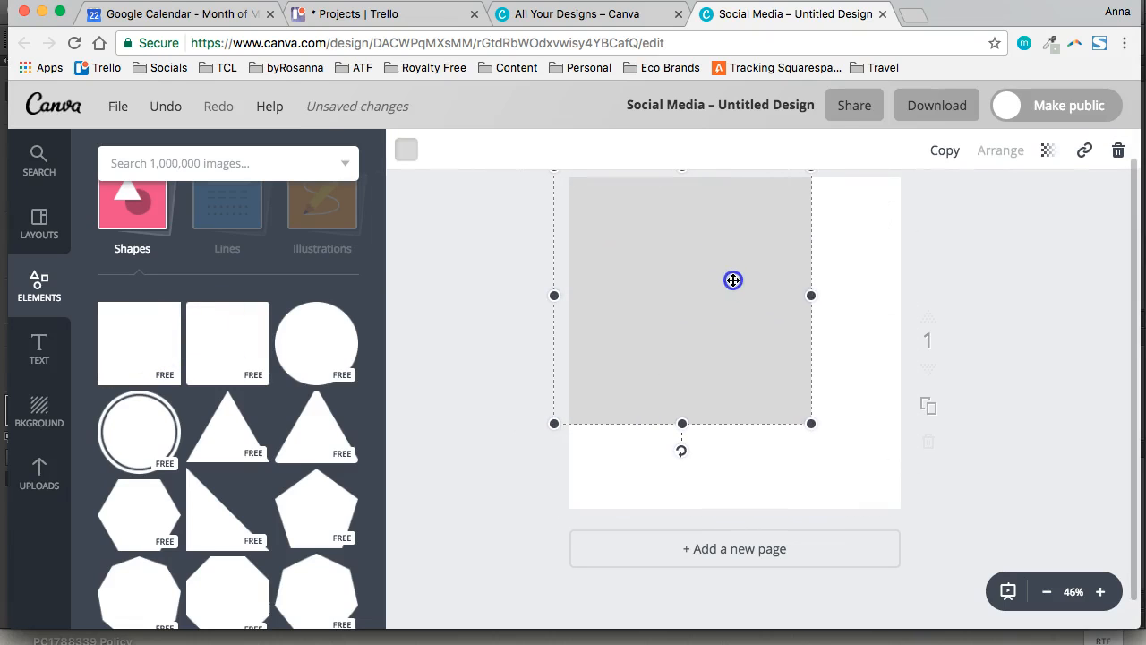
# Enlarge the square until it extends past all edges and covers the whole page
pyautogui.moveTo(812, 422); pyautogui.dragTo(824, 457)
pyautogui.moveTo(833, 308); pyautogui.dragTo(829, 339)
pyautogui.moveTo(834, 447); pyautogui.dragTo(948, 504)
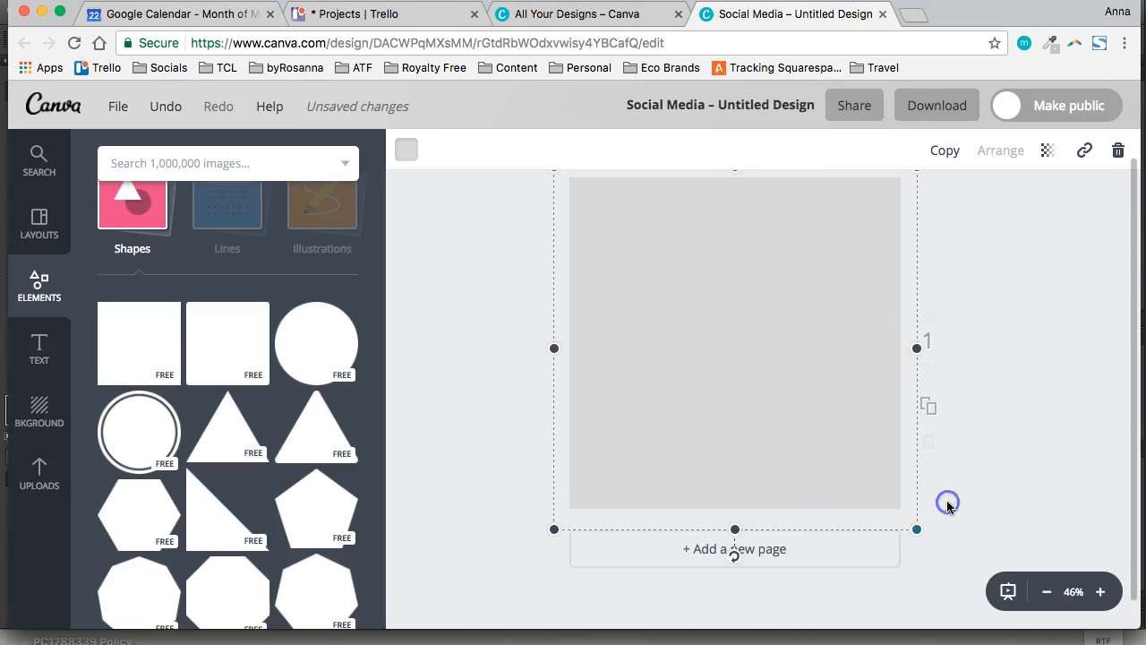
# Recolour the page-covering square pale green from the primary palette
pyautogui.click(408, 152)
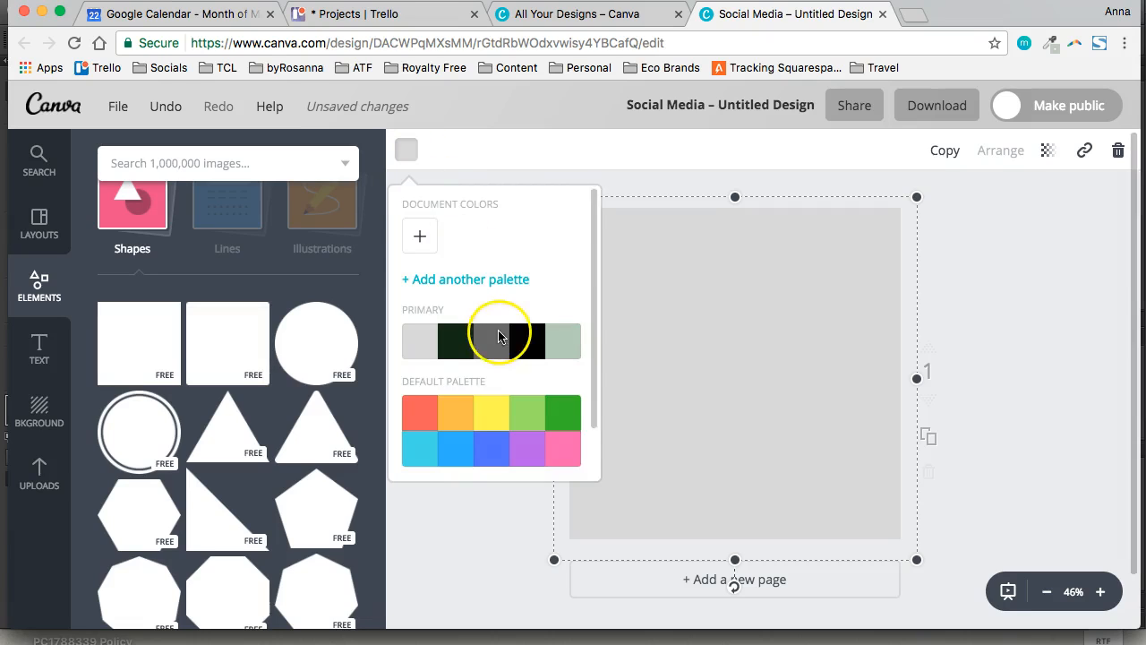
pyautogui.scroll(-2, 498, 332)
pyautogui.click(547, 286)
pyautogui.click(1041, 258)
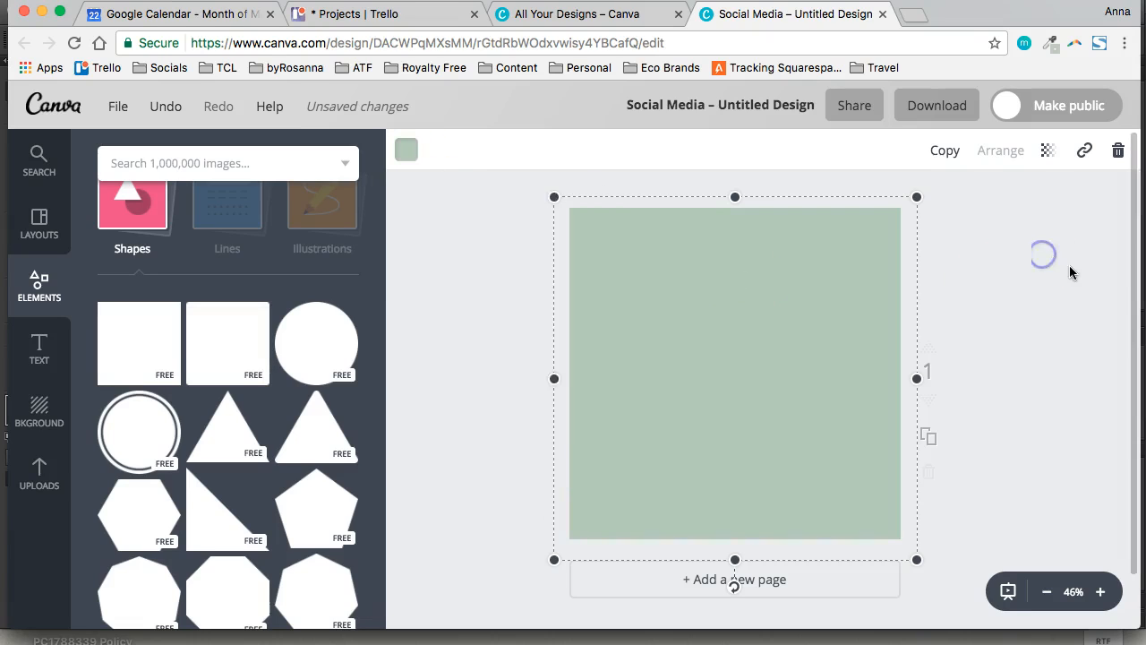
# Collapse the Shapes category to show all element categories, and leave the green square deselected
pyautogui.scroll(2, 298, 383)
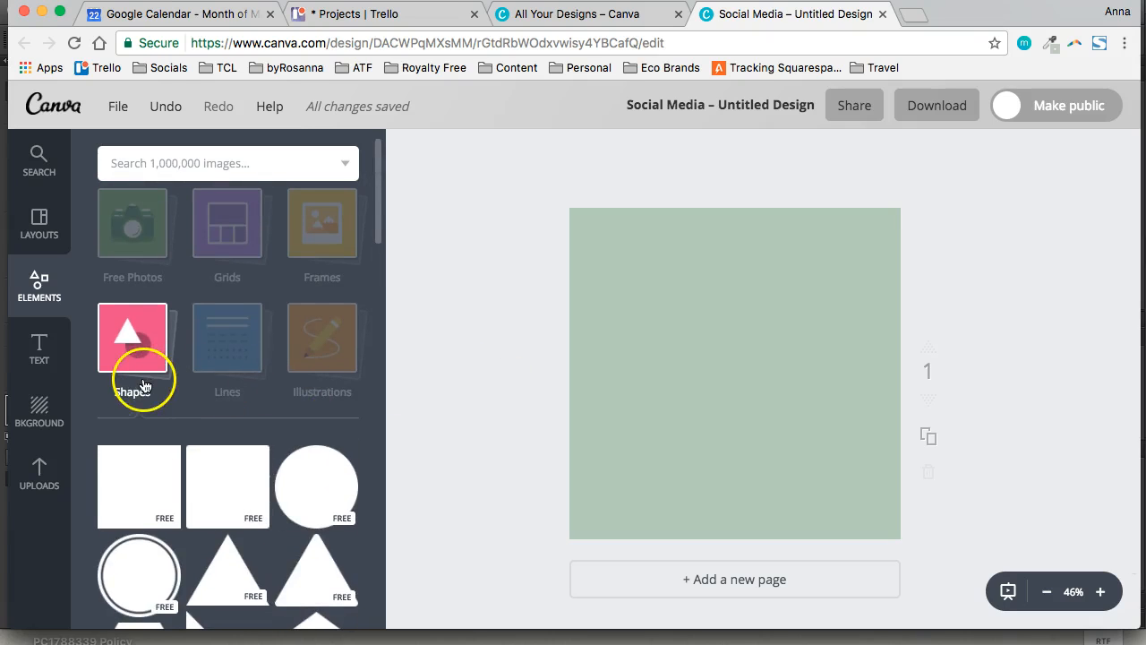
pyautogui.click(138, 362)
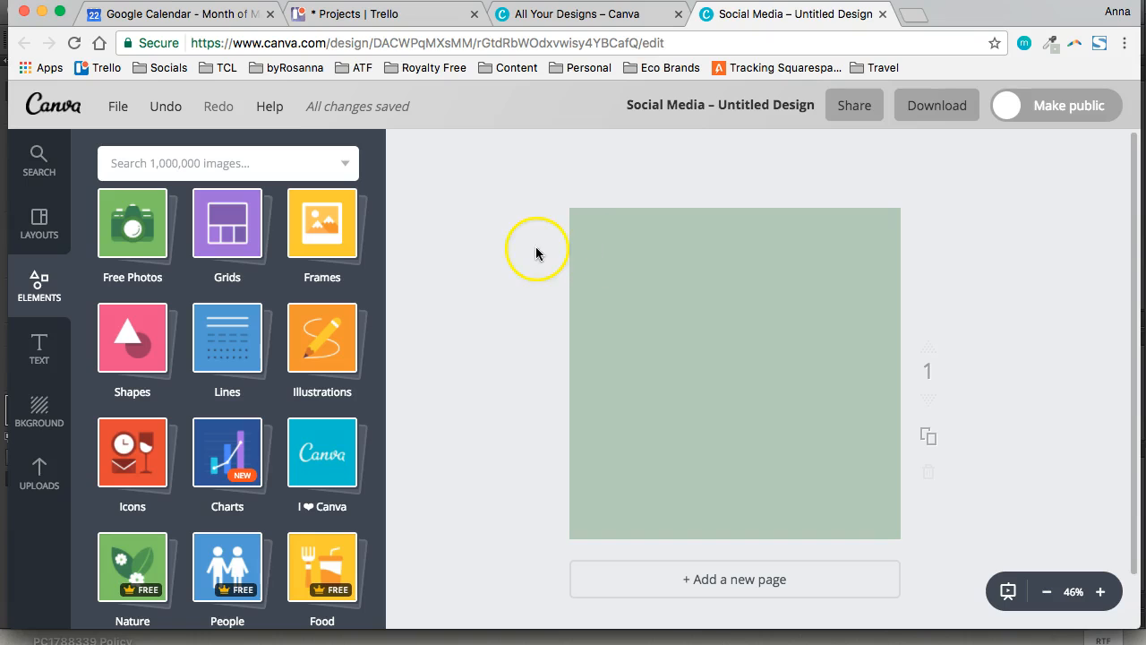
pyautogui.click(598, 245)
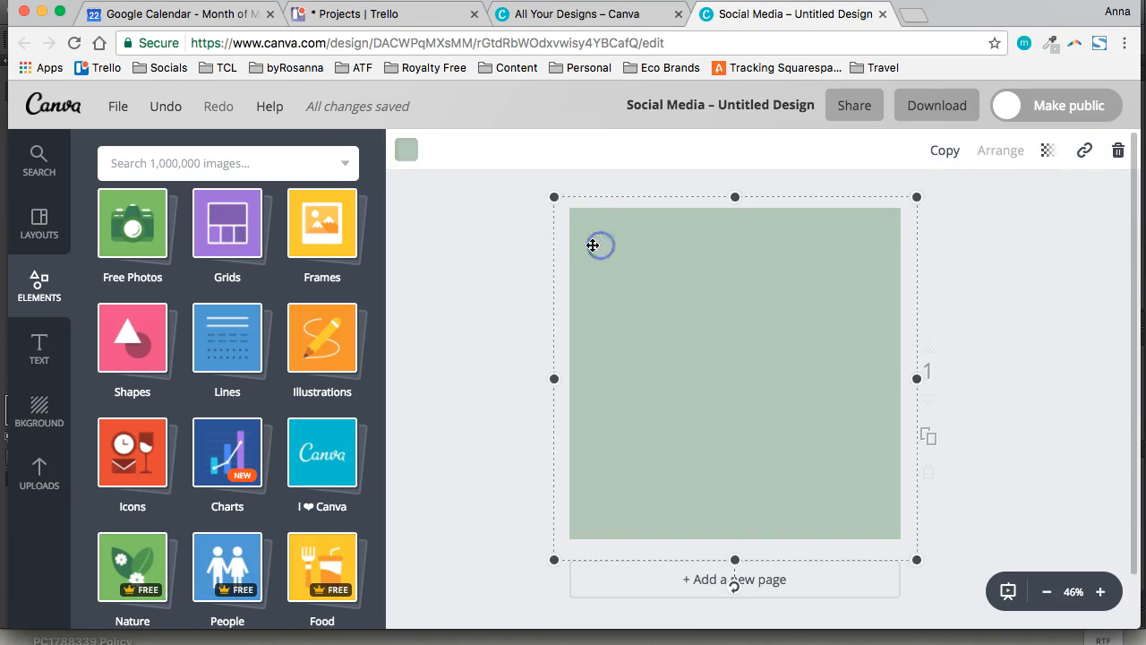
pyautogui.click(481, 282)
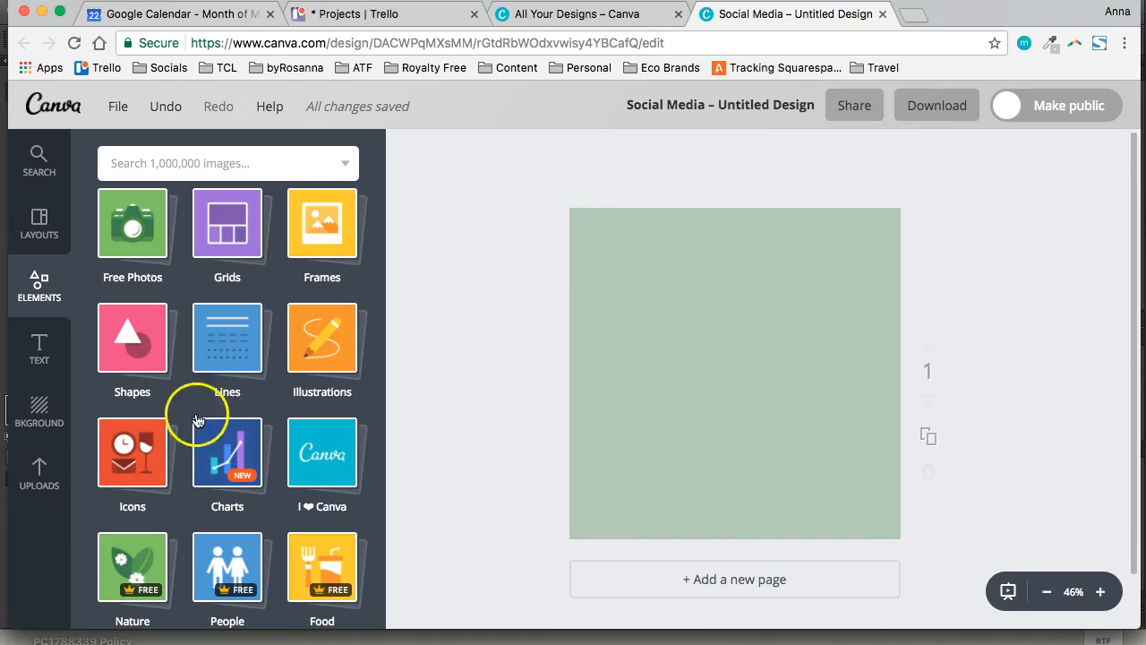
# Display the uploaded images and delete the green square covering the page
pyautogui.click(39, 490)
pyautogui.scroll(-10, 184, 491)
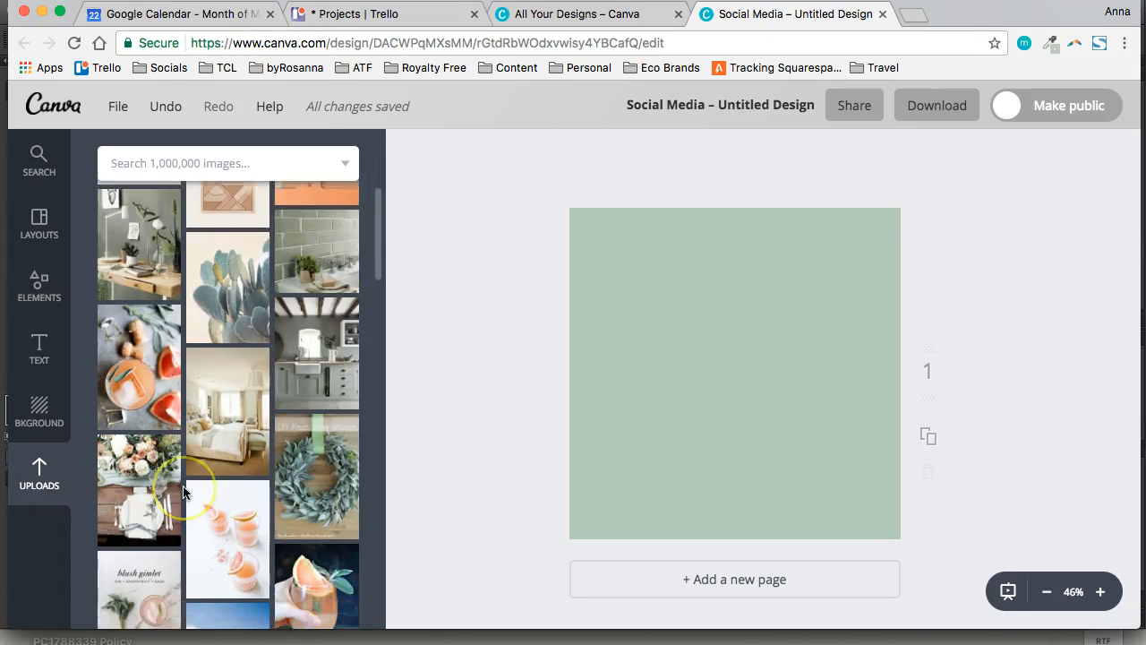
pyautogui.scroll(10, 285, 473)
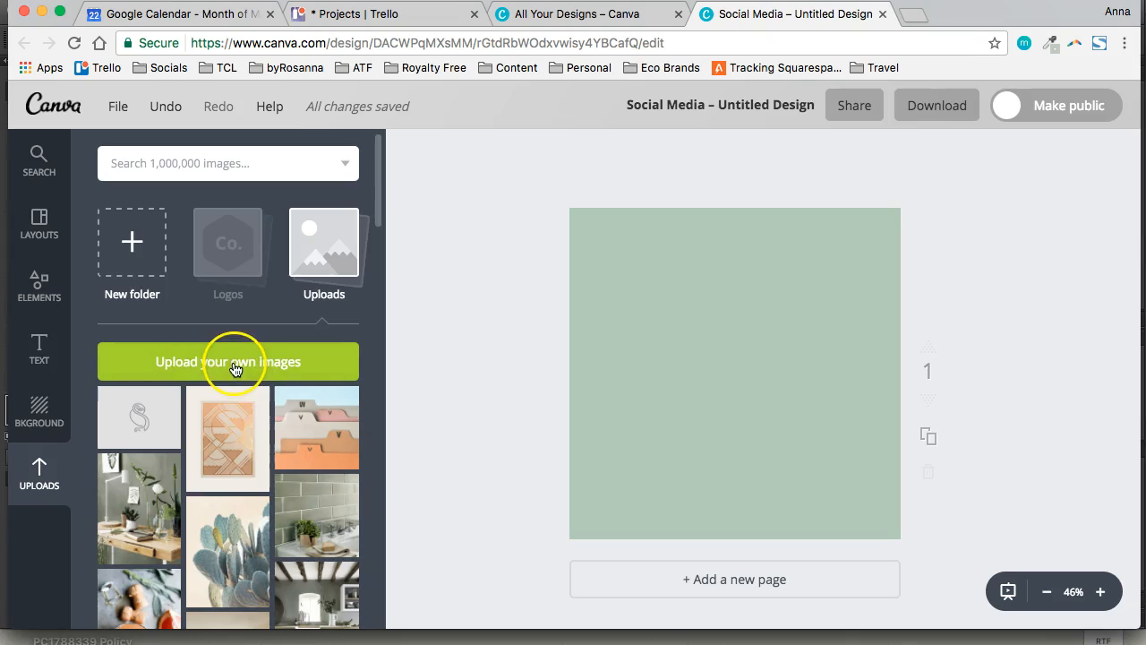
pyautogui.scroll(-10, 225, 462)
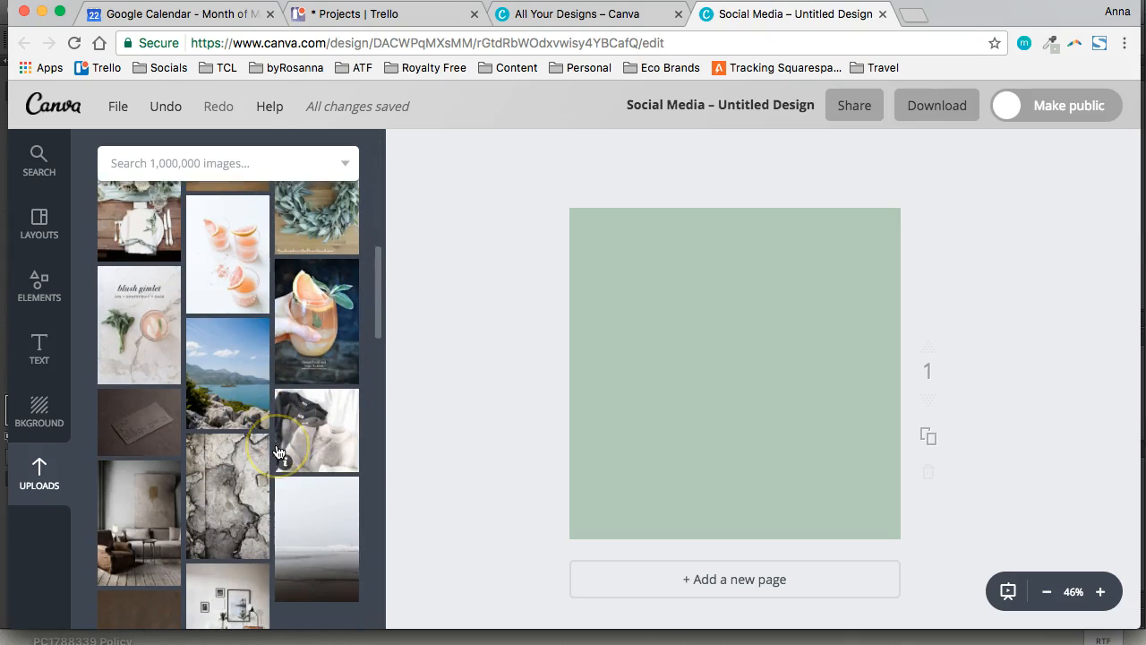
pyautogui.scroll(-1, 278, 430)
pyautogui.click(658, 352)
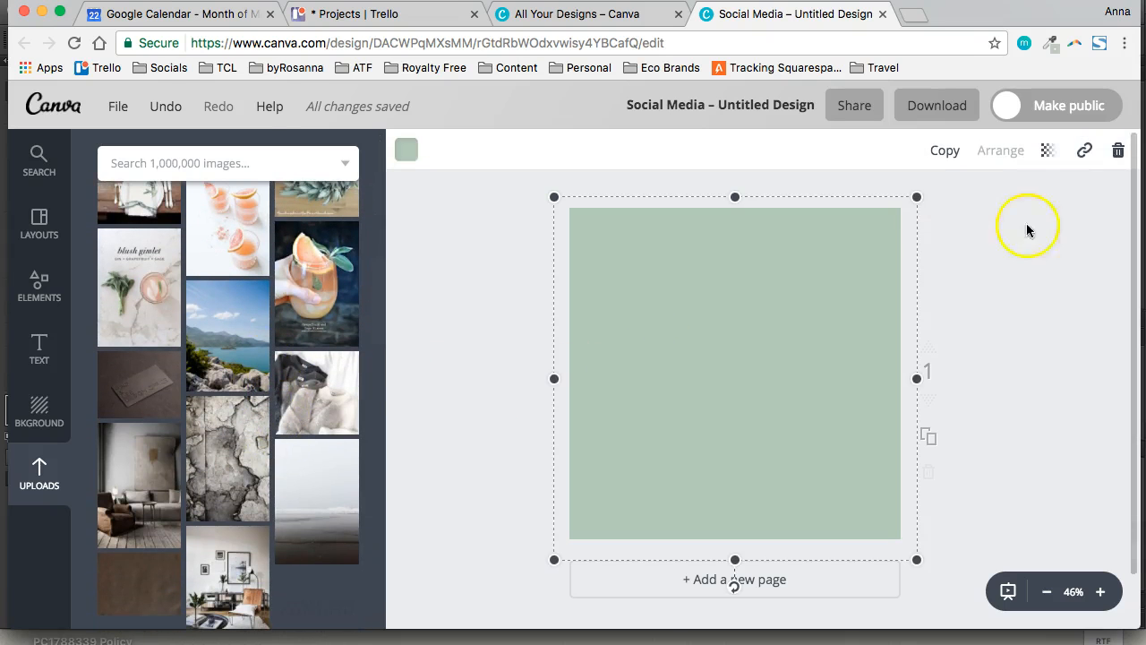
pyautogui.click(1118, 152)
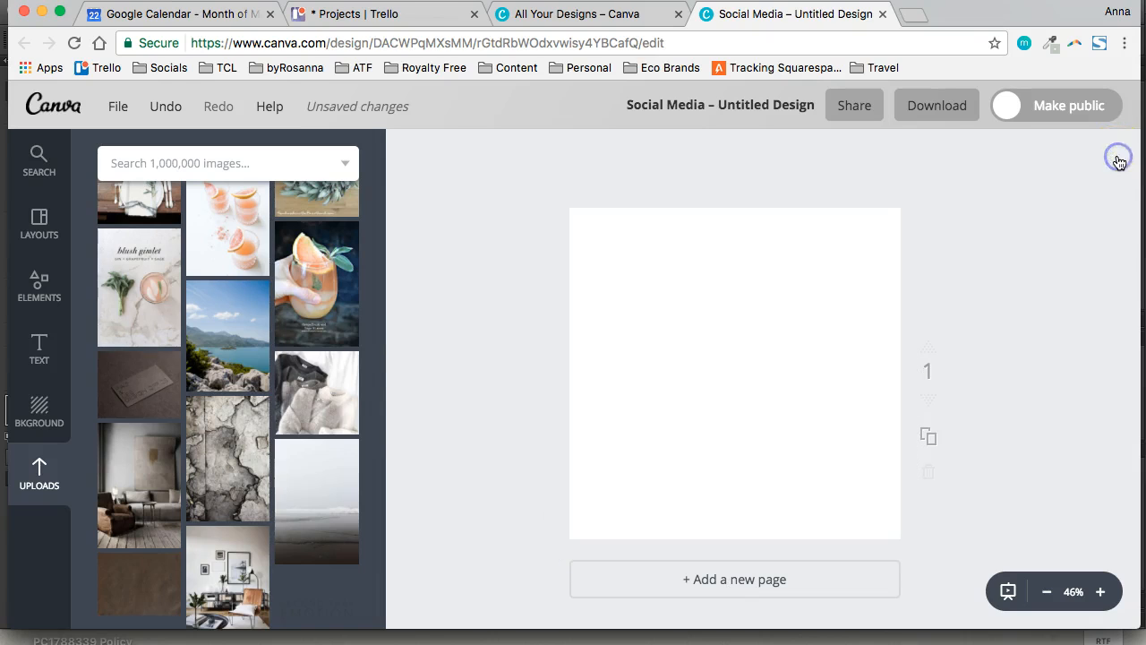
# Add the uploaded lake-and-mountains photo, enlarge it to cover the whole page and shift it upward to frame the lake
pyautogui.click(242, 351)
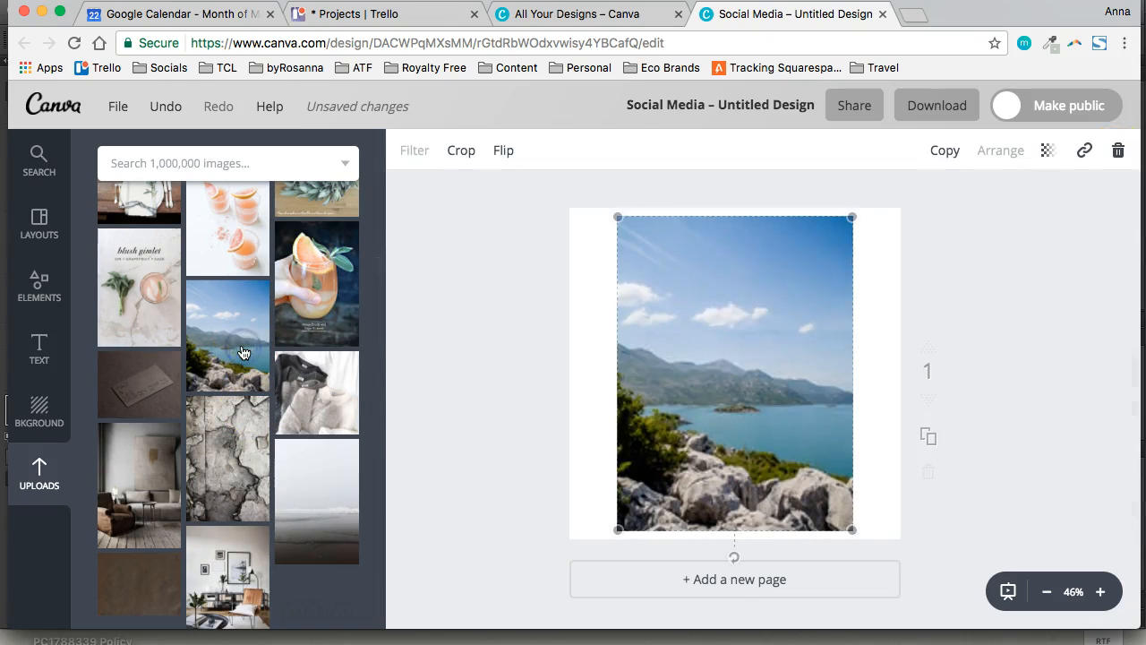
pyautogui.moveTo(757, 346); pyautogui.dragTo(683, 303)
pyautogui.moveTo(779, 466); pyautogui.dragTo(1027, 580)
pyautogui.moveTo(755, 439); pyautogui.dragTo(753, 375)
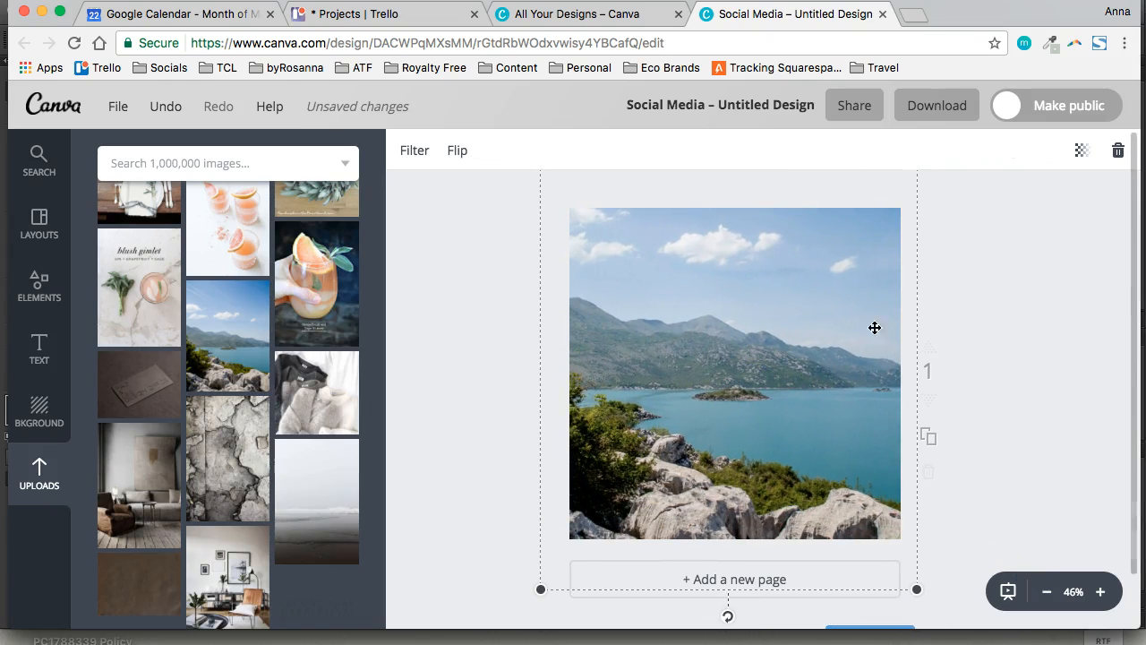
pyautogui.click(1099, 286)
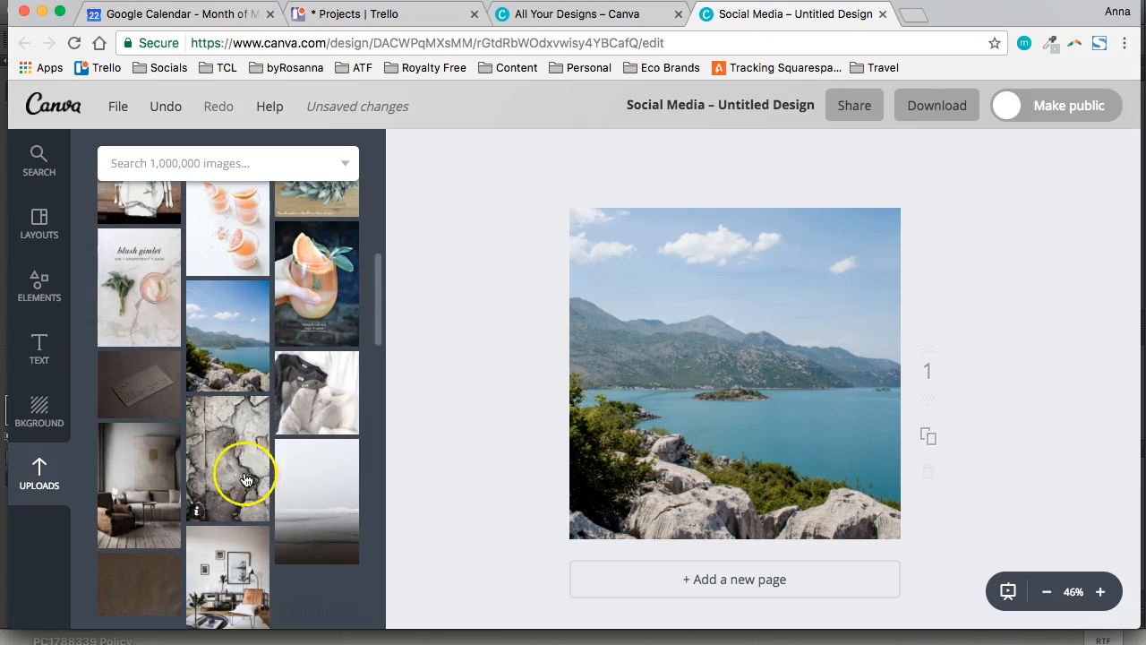
# Add a plain square from the Shapes elements and enlarge it to cover the whole lake photo
pyautogui.click(48, 306)
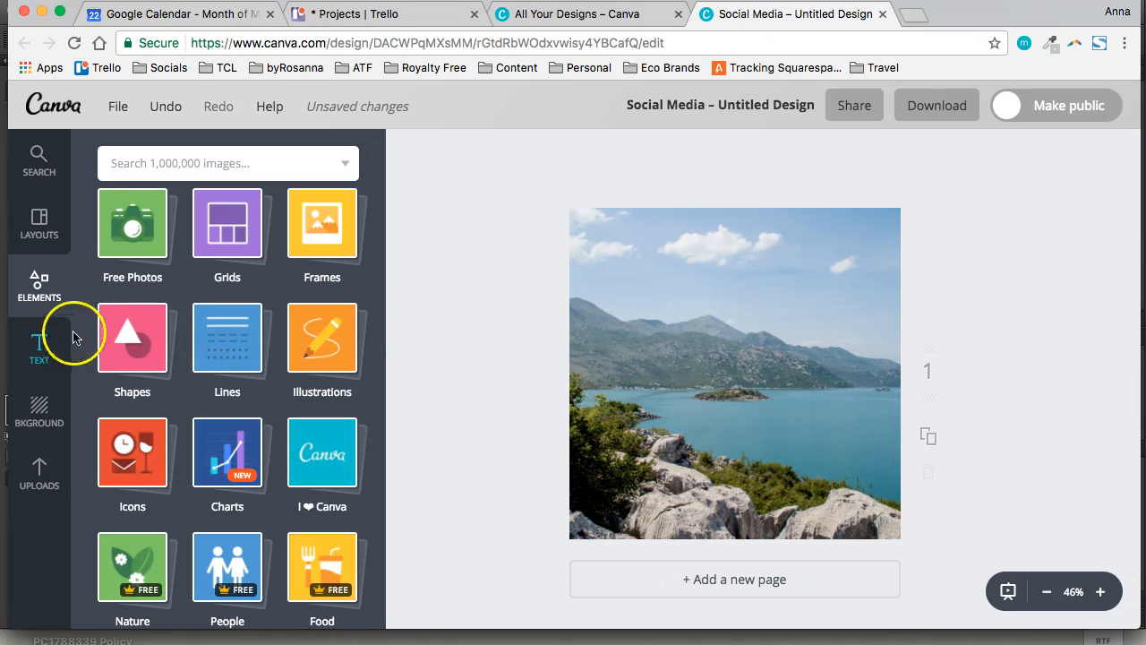
pyautogui.click(128, 354)
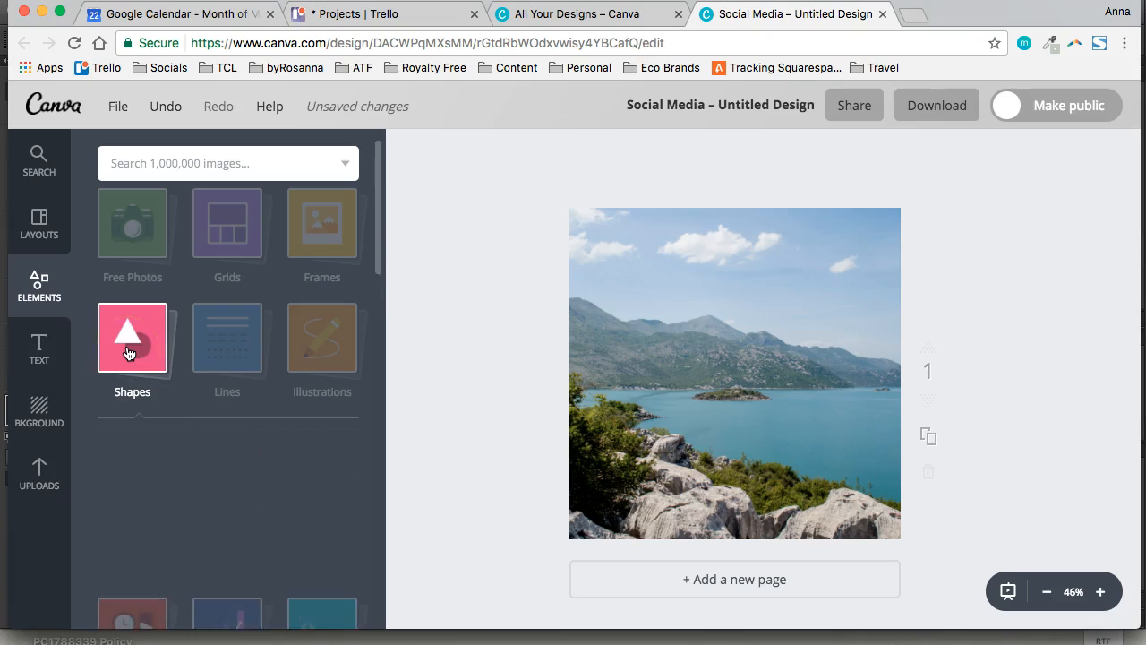
pyautogui.click(158, 484)
pyautogui.moveTo(696, 402); pyautogui.dragTo(644, 354)
pyautogui.moveTo(812, 448); pyautogui.dragTo(949, 527)
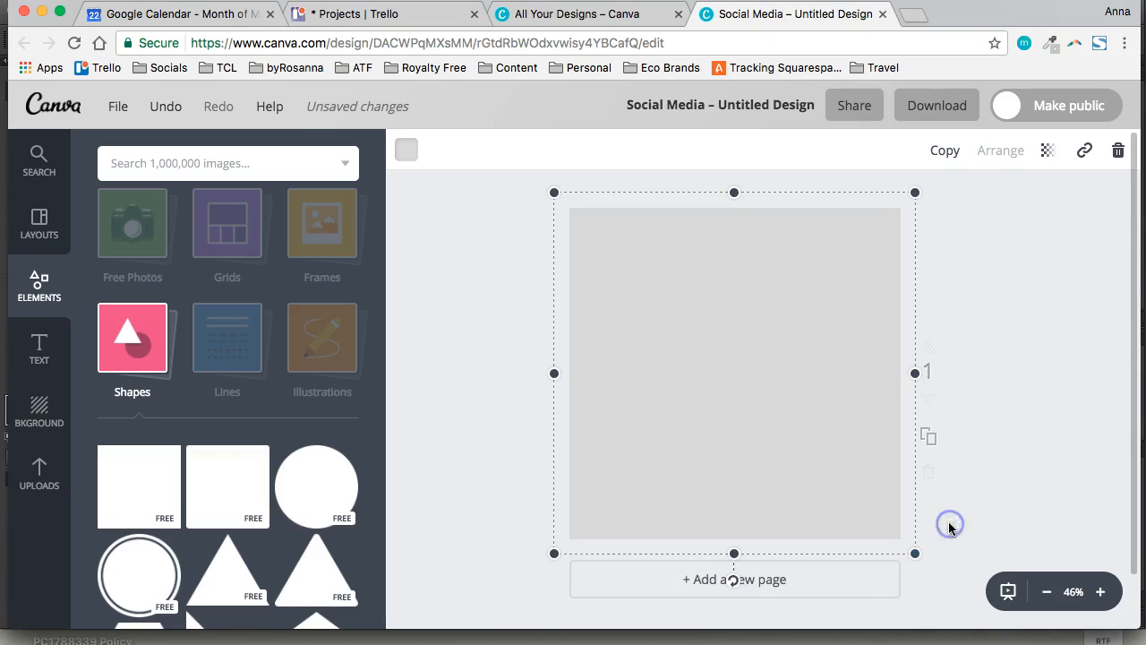
# Set the grey square's transparency to 74 and deselect it
pyautogui.click(1045, 154)
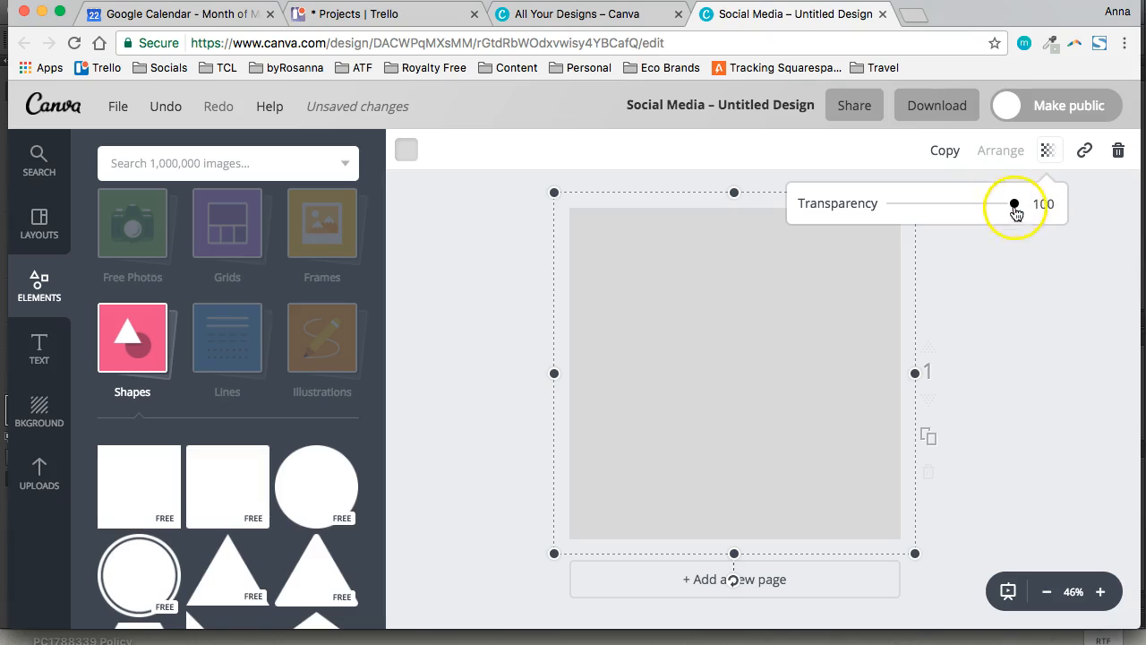
pyautogui.moveTo(1014, 207); pyautogui.dragTo(984, 211)
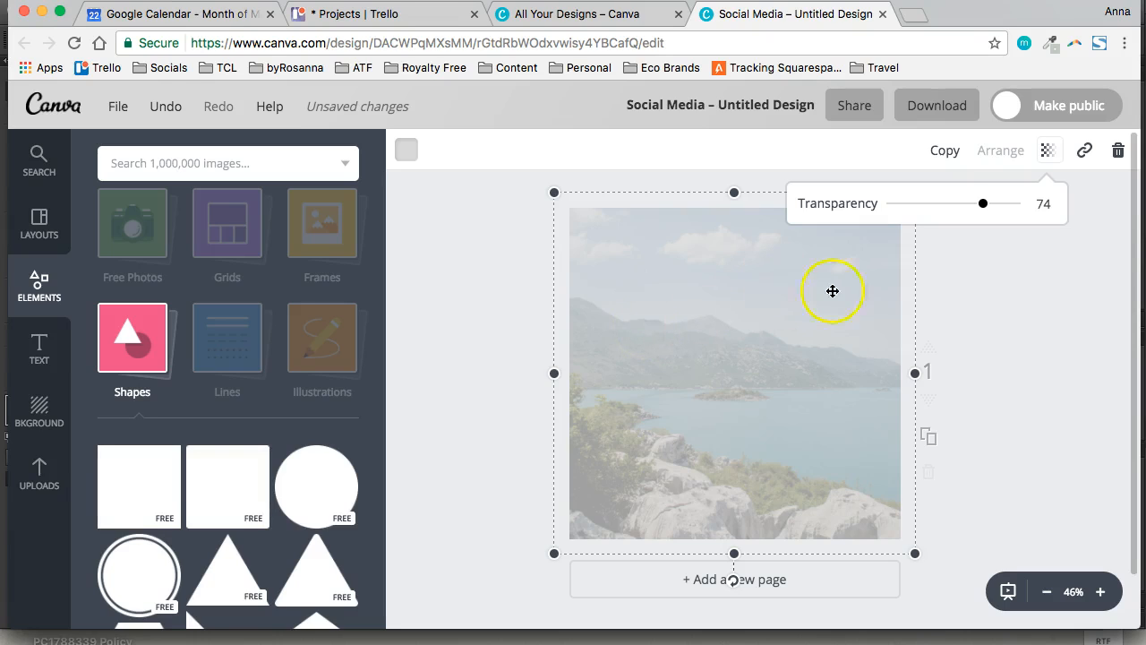
pyautogui.click(629, 327)
pyautogui.click(448, 414)
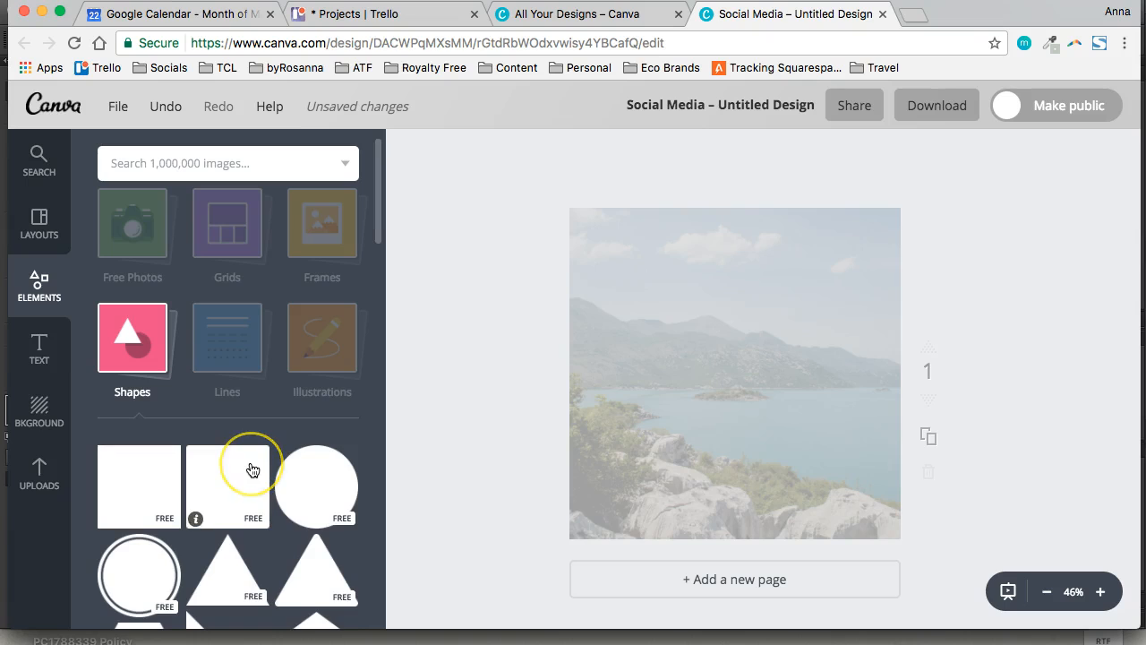
# Collapse the Shapes category and look over the full set of element categories
pyautogui.scroll(1, 250, 469)
pyautogui.click(286, 314)
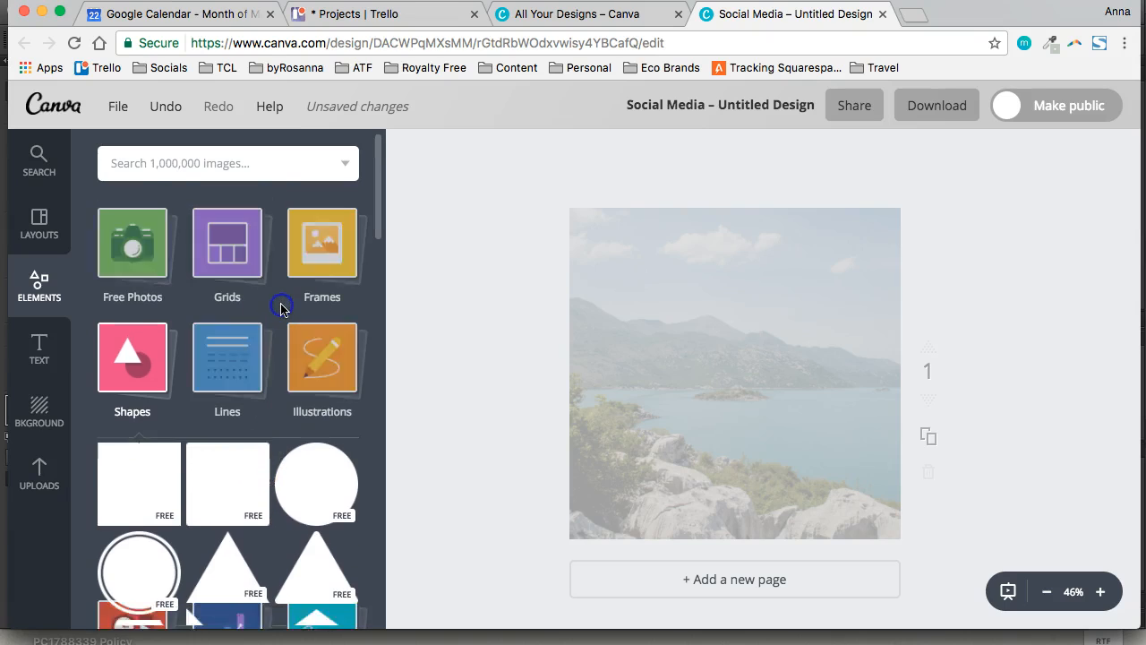
pyautogui.scroll(-1, 280, 309)
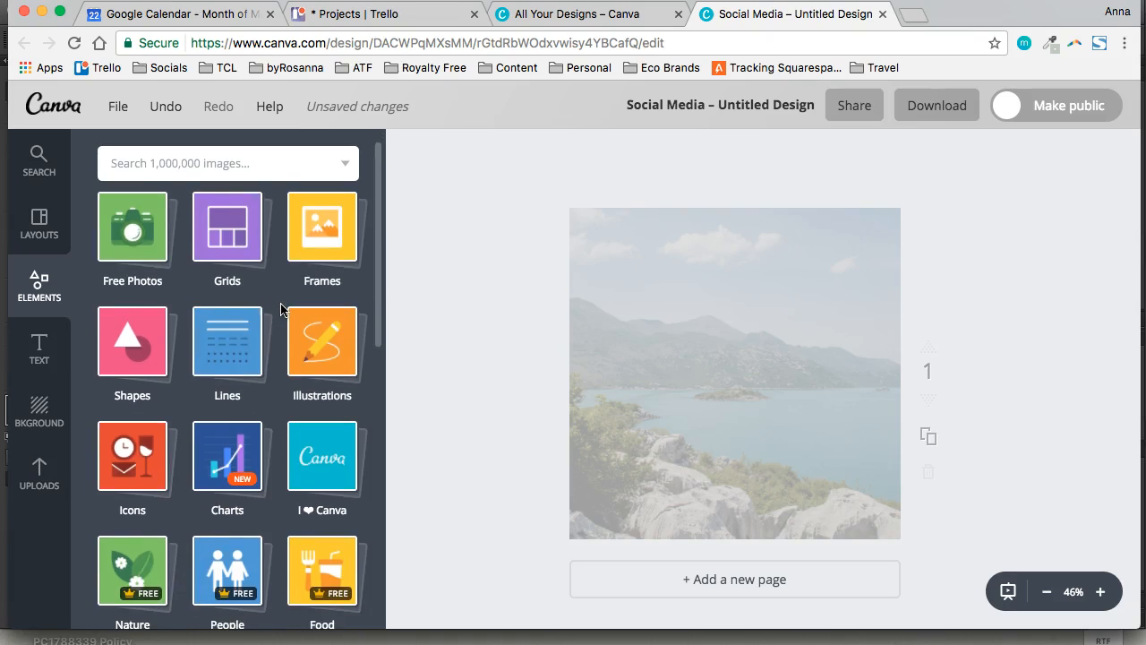
pyautogui.scroll(-5, 280, 310)
pyautogui.scroll(6, 280, 310)
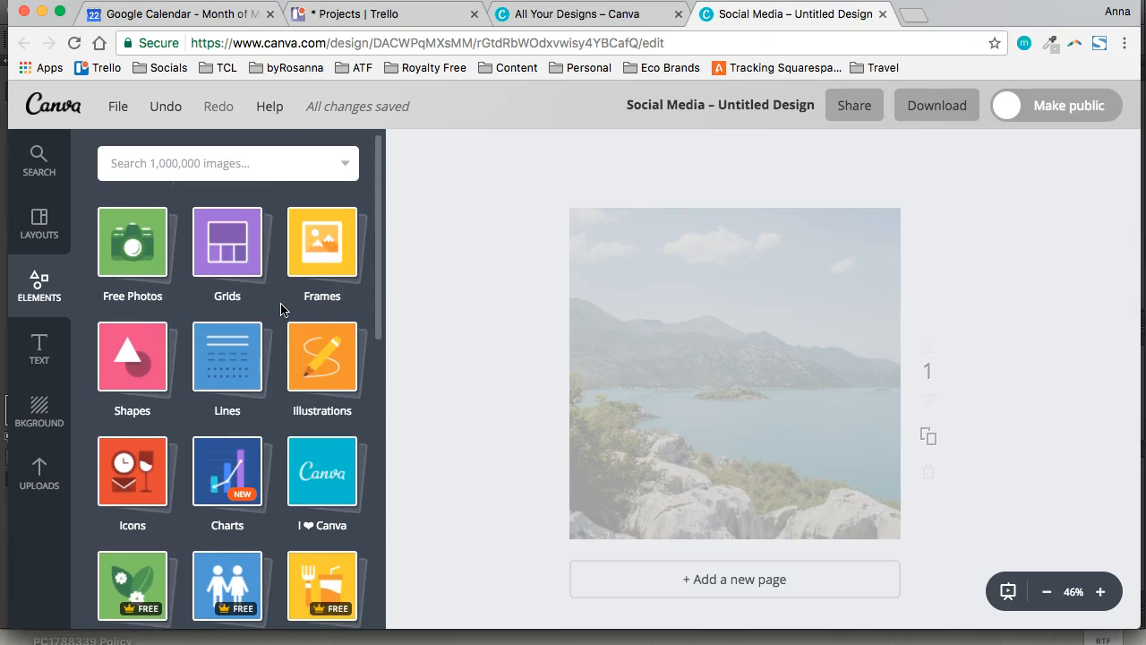
# Browse the Lines elements and add the green diagonal-striped line to the page
pyautogui.click(226, 366)
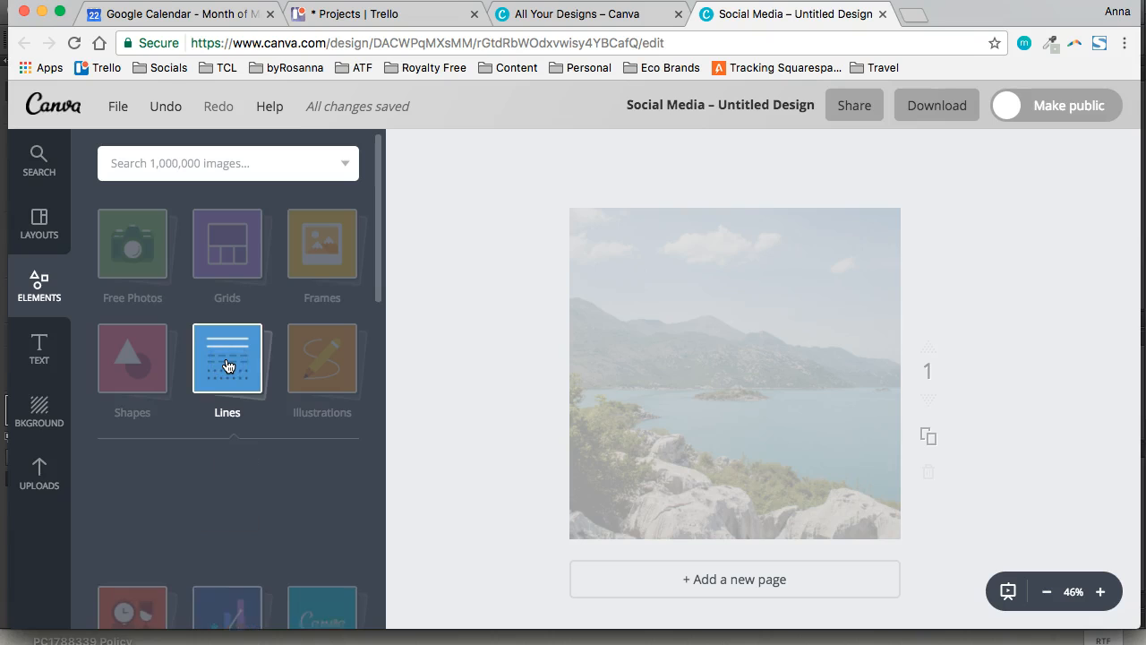
pyautogui.scroll(-10, 251, 446)
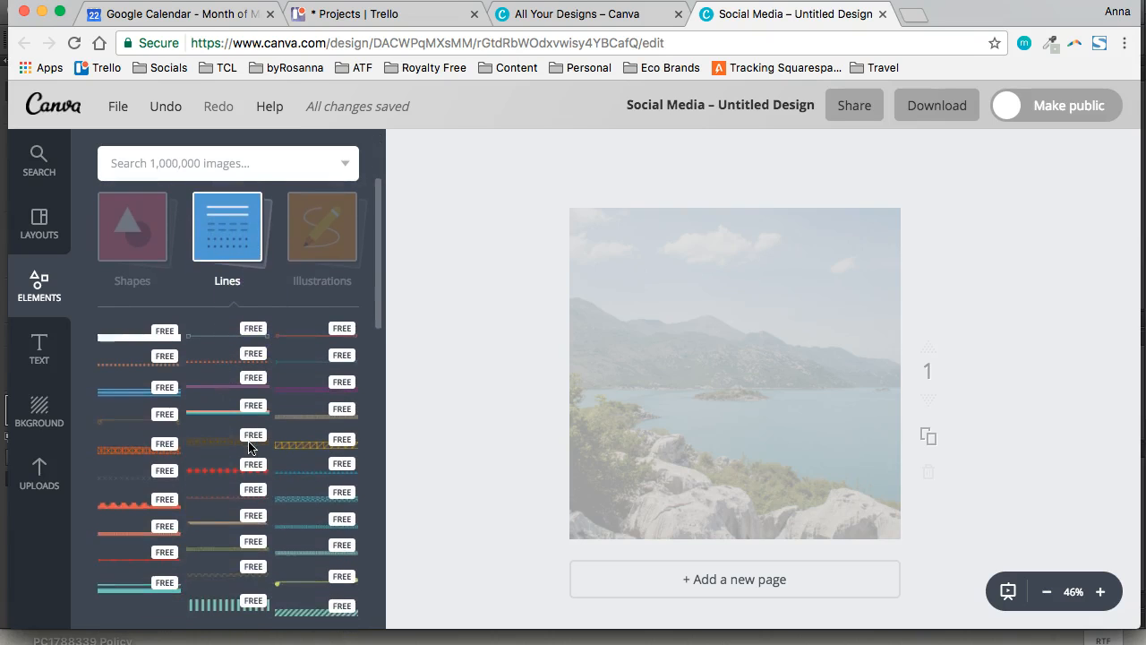
pyautogui.scroll(-2, 256, 403)
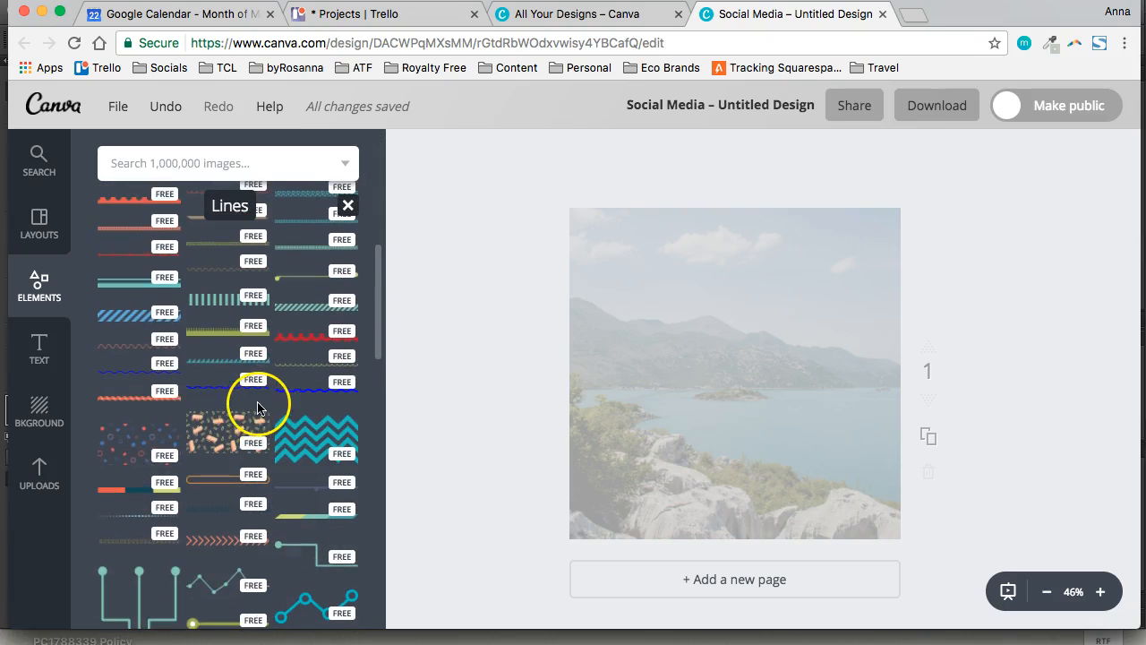
pyautogui.scroll(-10, 154, 461)
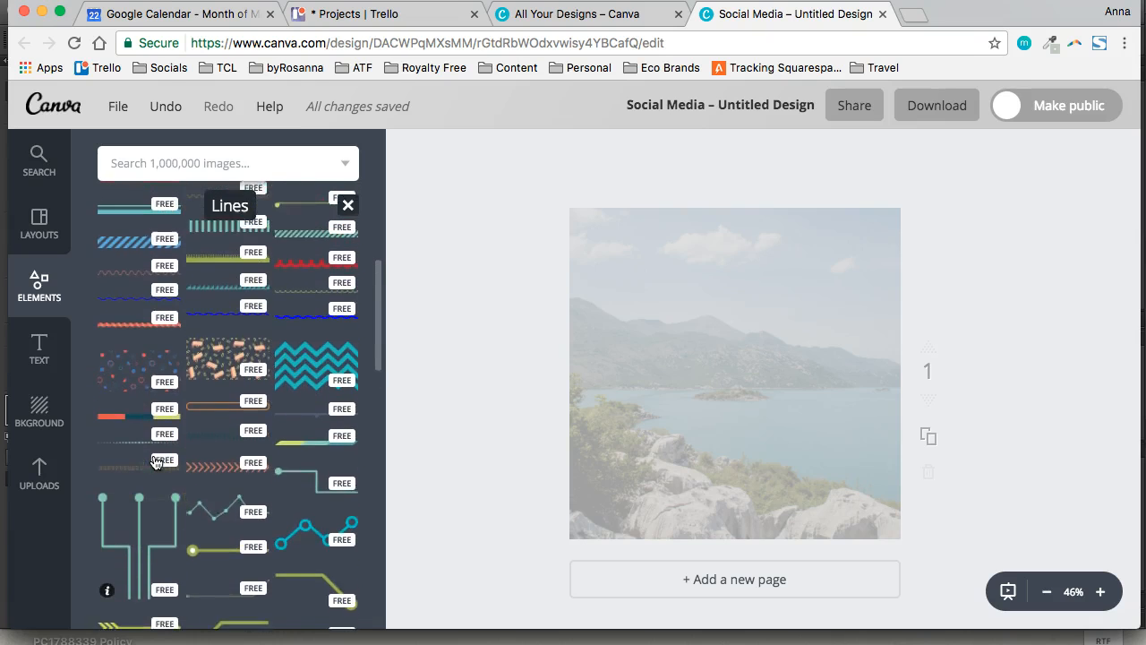
pyautogui.scroll(-12, 163, 469)
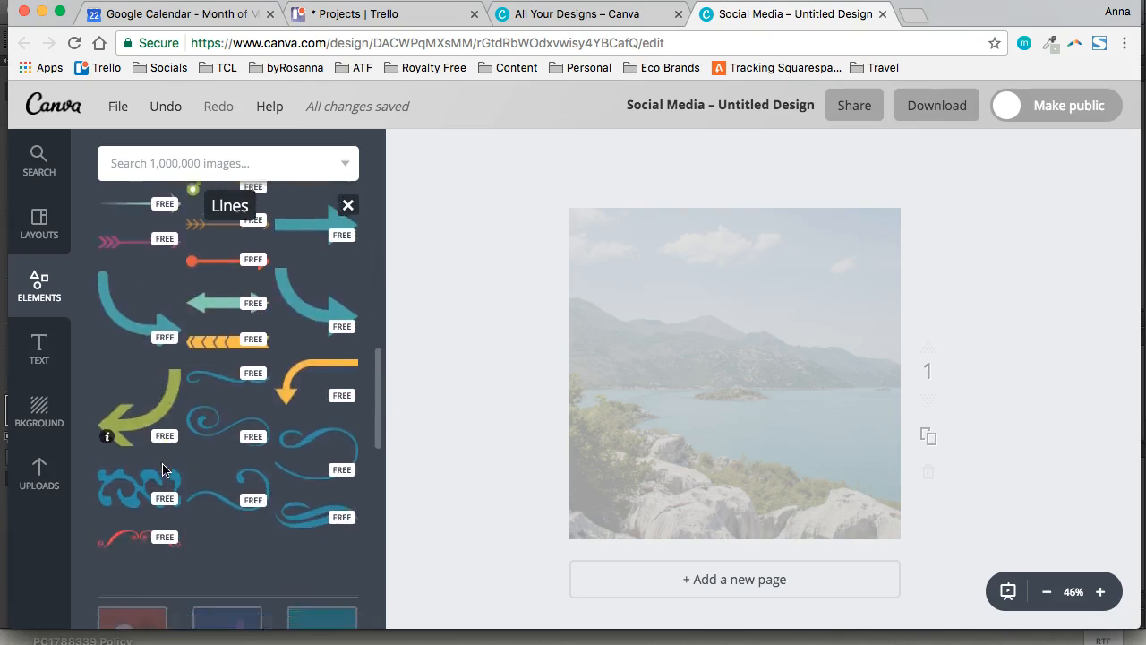
pyautogui.scroll(16, 163, 469)
pyautogui.scroll(10, 162, 469)
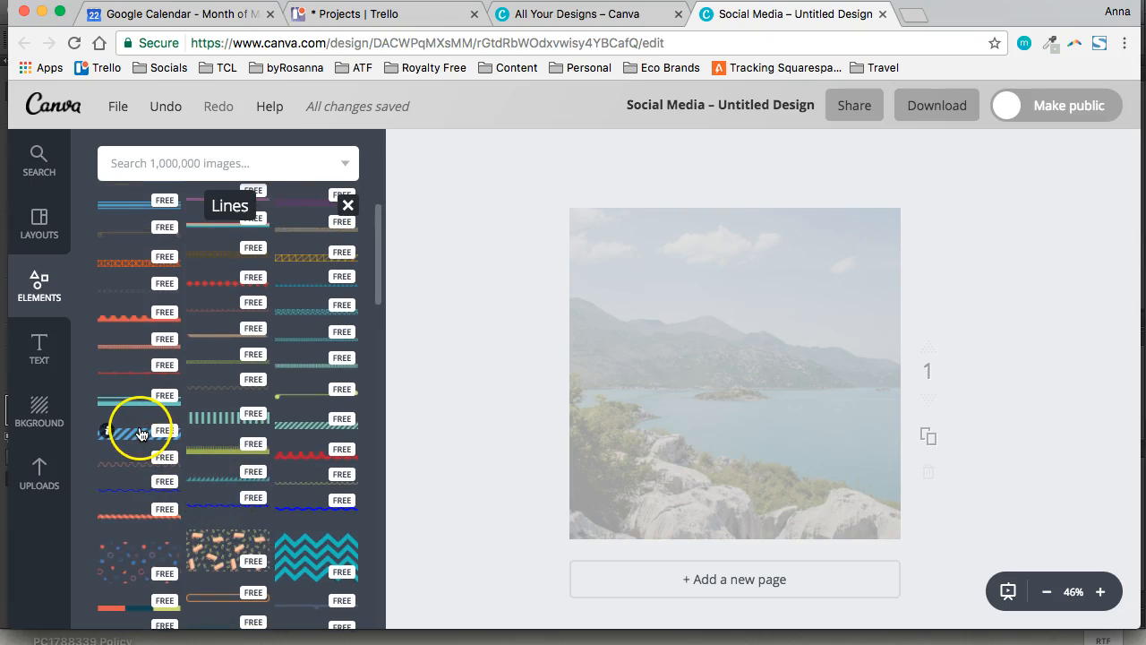
pyautogui.click(310, 434)
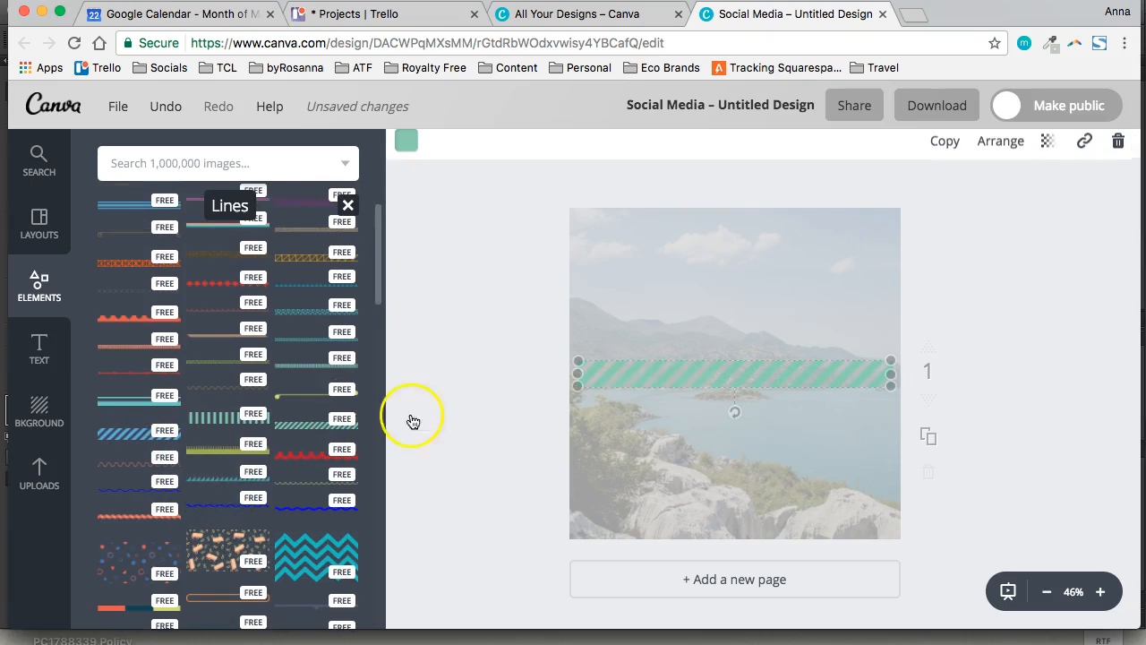
# Enlarge the striped line beyond both sides of the page and position it as a band along the page's top edge
pyautogui.moveTo(663, 370); pyautogui.dragTo(648, 220)
pyautogui.moveTo(867, 235); pyautogui.dragTo(1129, 578)
pyautogui.moveTo(555, 260); pyautogui.dragTo(9, 642)
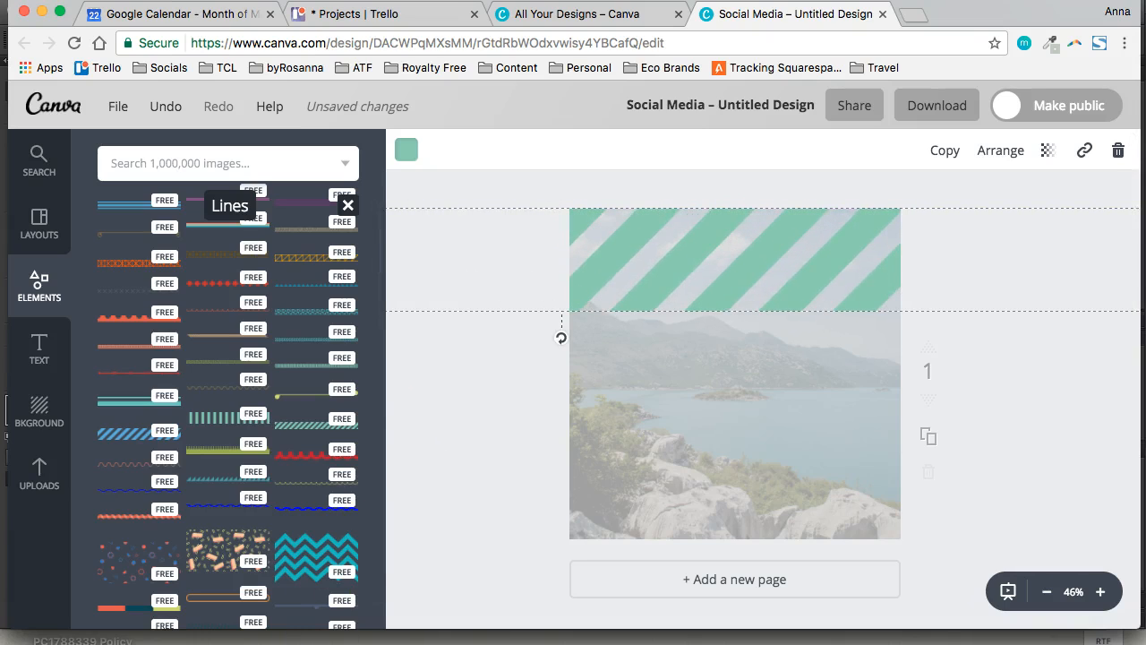
pyautogui.moveTo(668, 230); pyautogui.dragTo(669, 200)
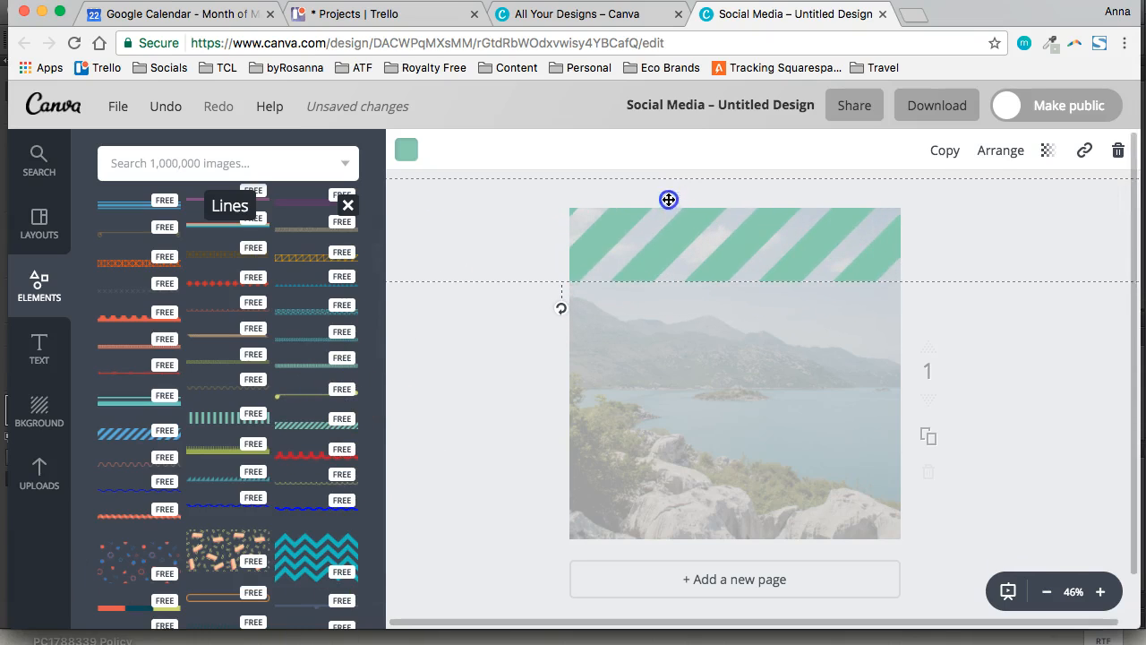
pyautogui.click(529, 337)
# Duplicate the striped band and place the copy along the page's bottom edge
pyautogui.click(636, 246)
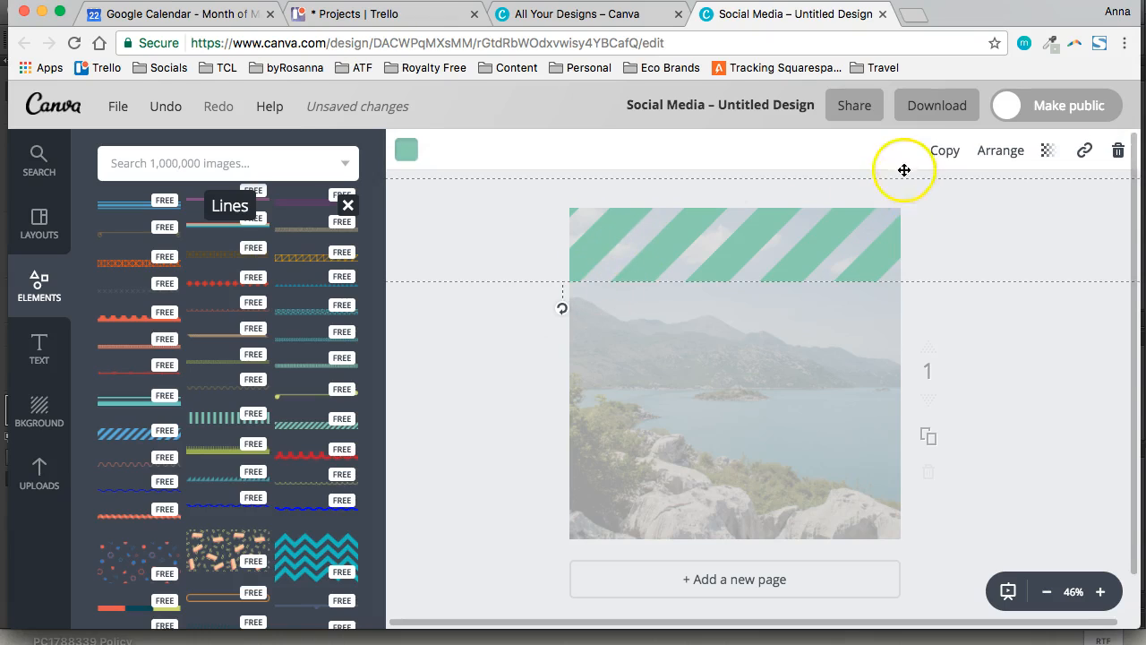
pyautogui.click(945, 154)
pyautogui.moveTo(762, 251); pyautogui.dragTo(759, 518)
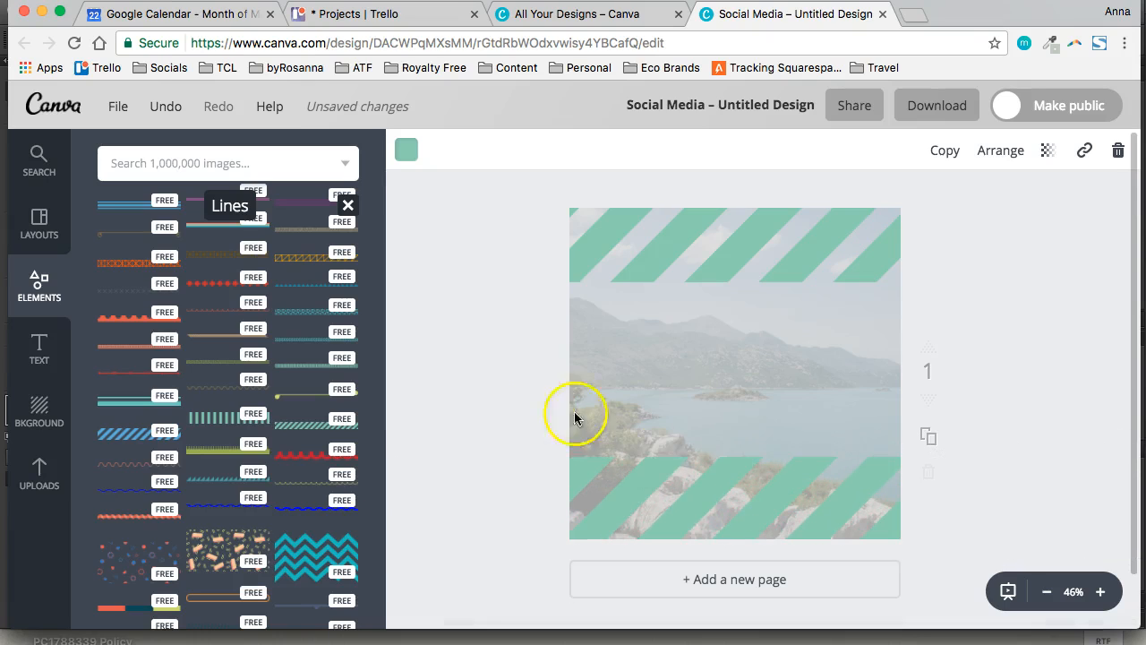
# Recolour both the bottom and top striped bands dark green from the primary palette, and leave them deselected
pyautogui.click(408, 149)
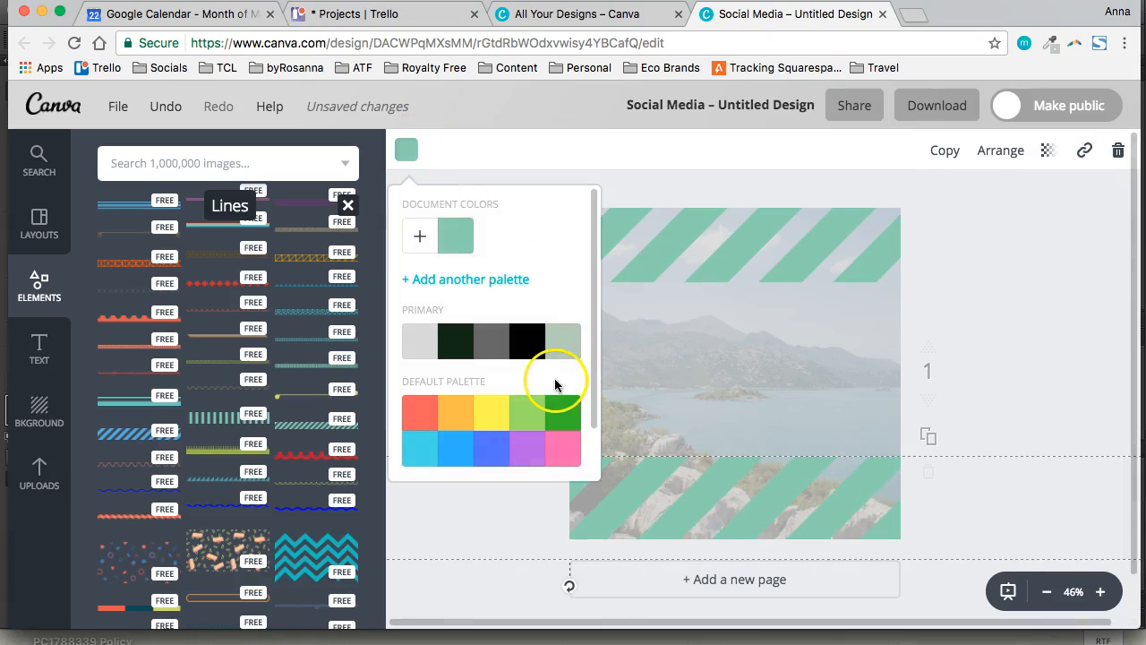
pyautogui.scroll(-1, 519, 349)
pyautogui.click(465, 295)
pyautogui.click(728, 248)
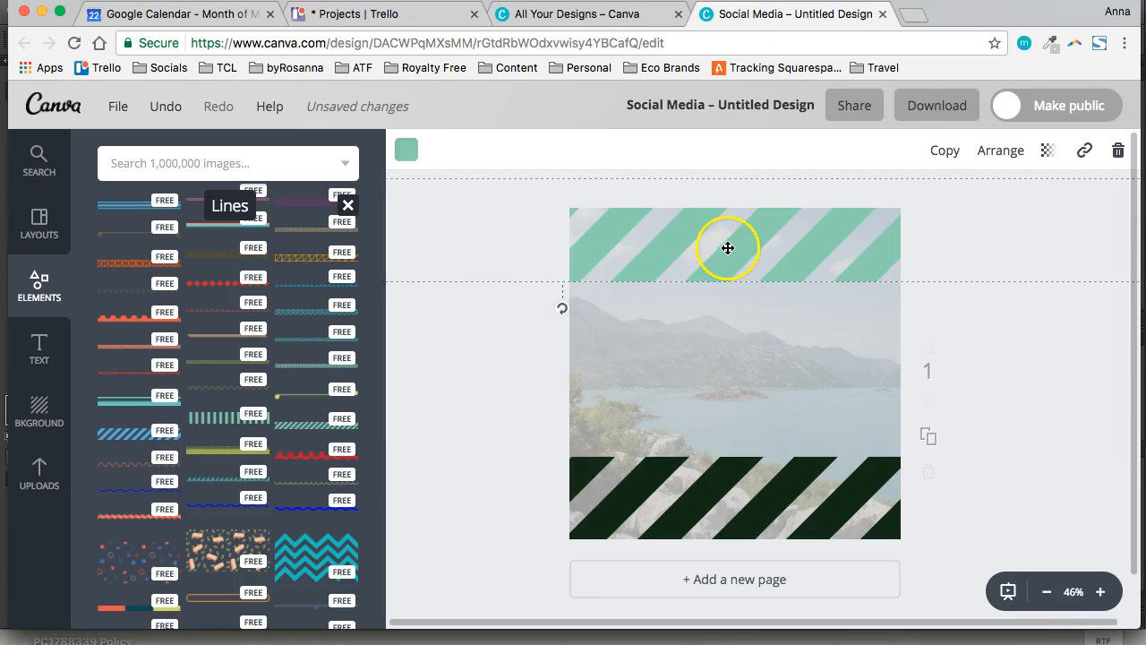
pyautogui.click(408, 149)
pyautogui.click(455, 339)
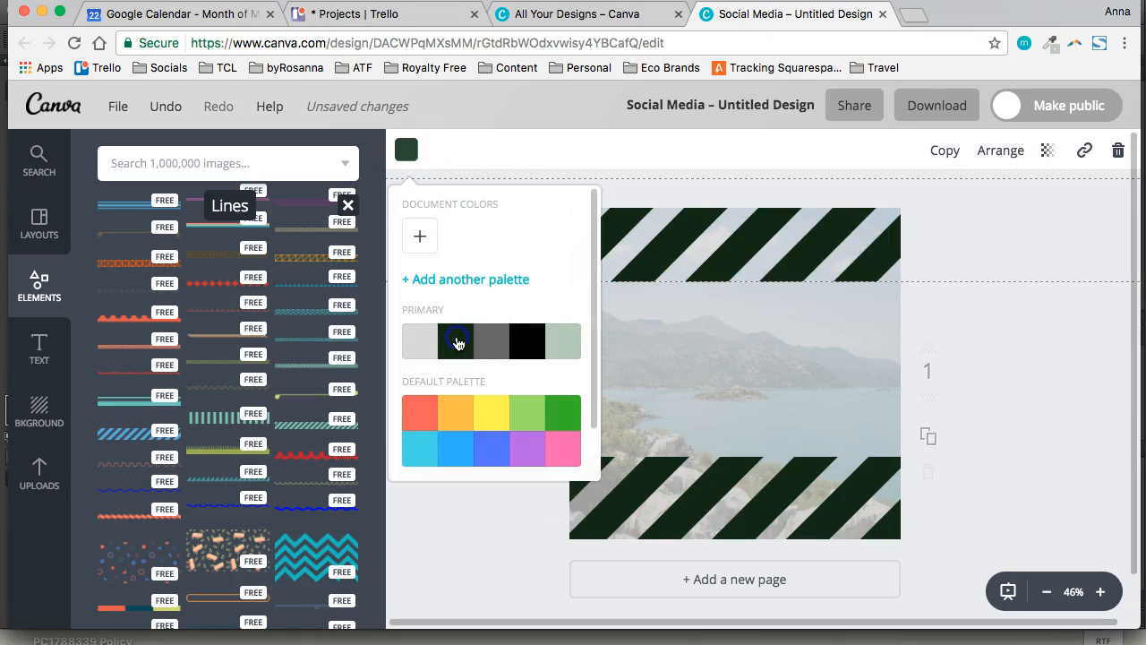
pyautogui.click(474, 555)
pyautogui.click(520, 504)
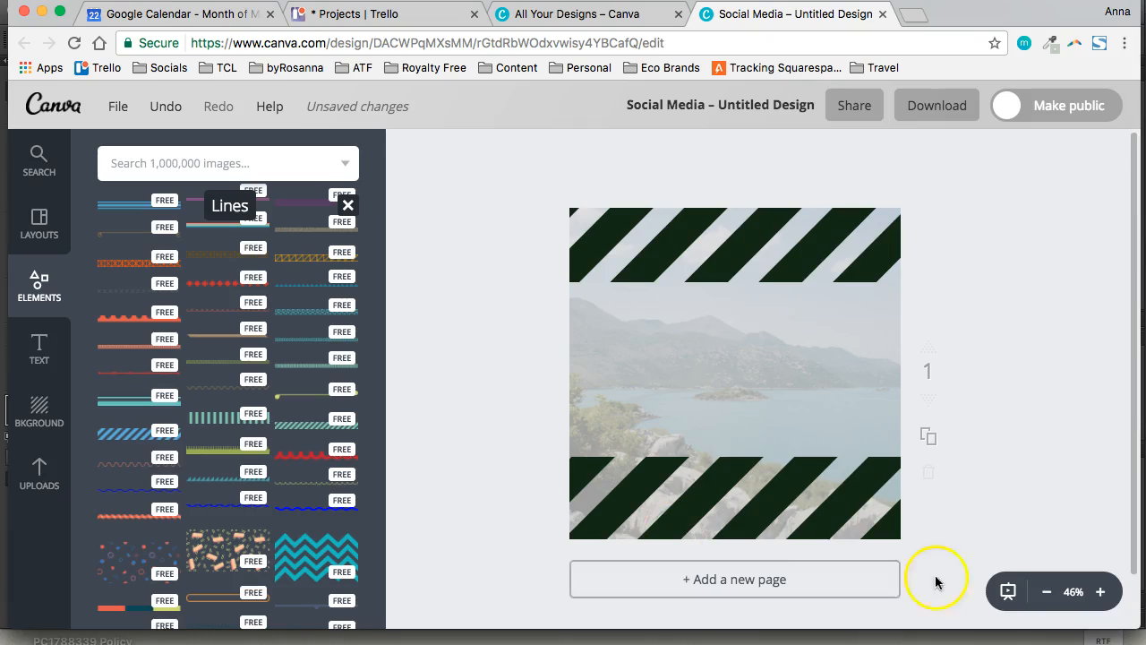
# Delete the striped bands along the page's bottom and top edges
pyautogui.click(1047, 591)
pyautogui.click(1046, 592)
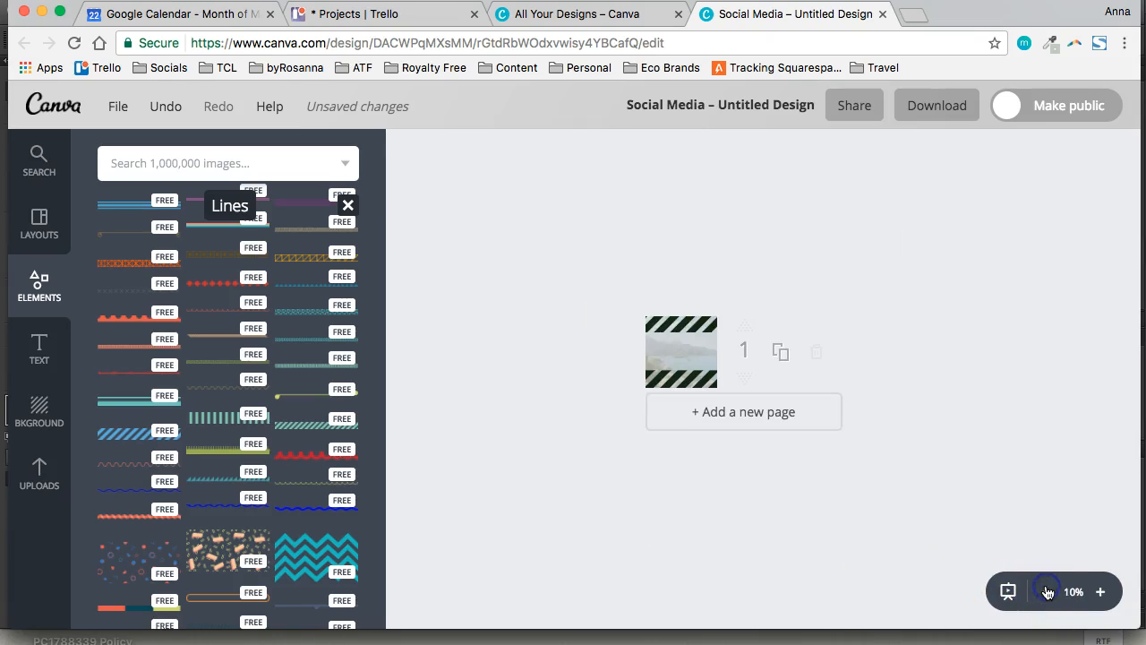
pyautogui.click(1108, 592)
pyautogui.click(1107, 592)
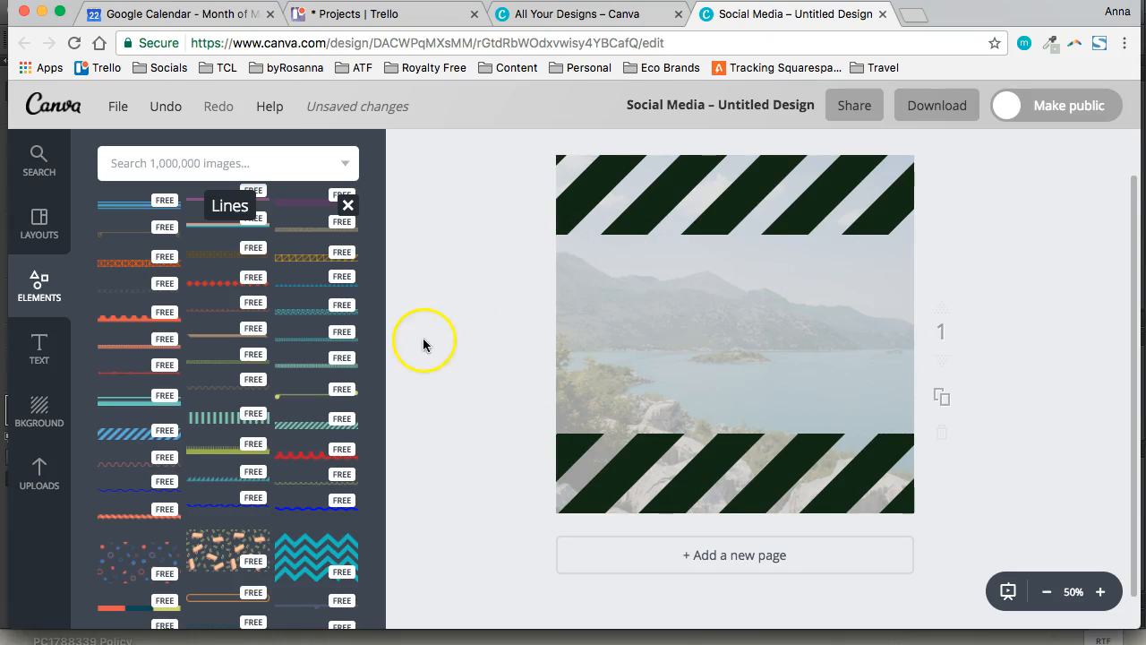
pyautogui.scroll(2, 453, 478)
pyautogui.click(644, 510)
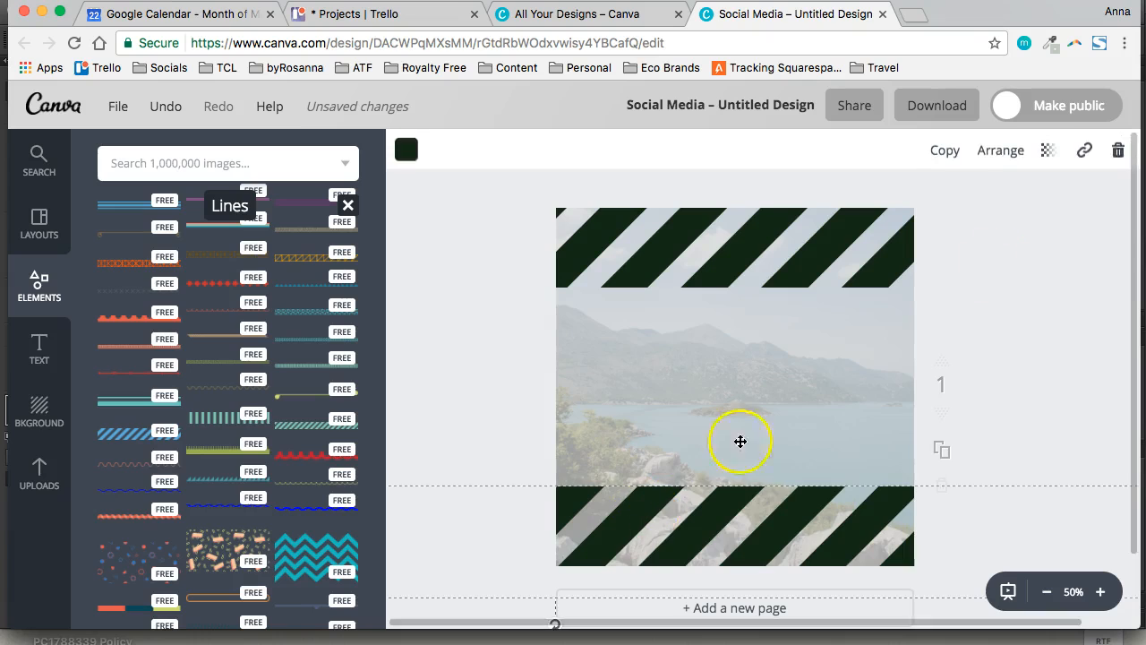
pyautogui.click(1117, 149)
pyautogui.click(799, 249)
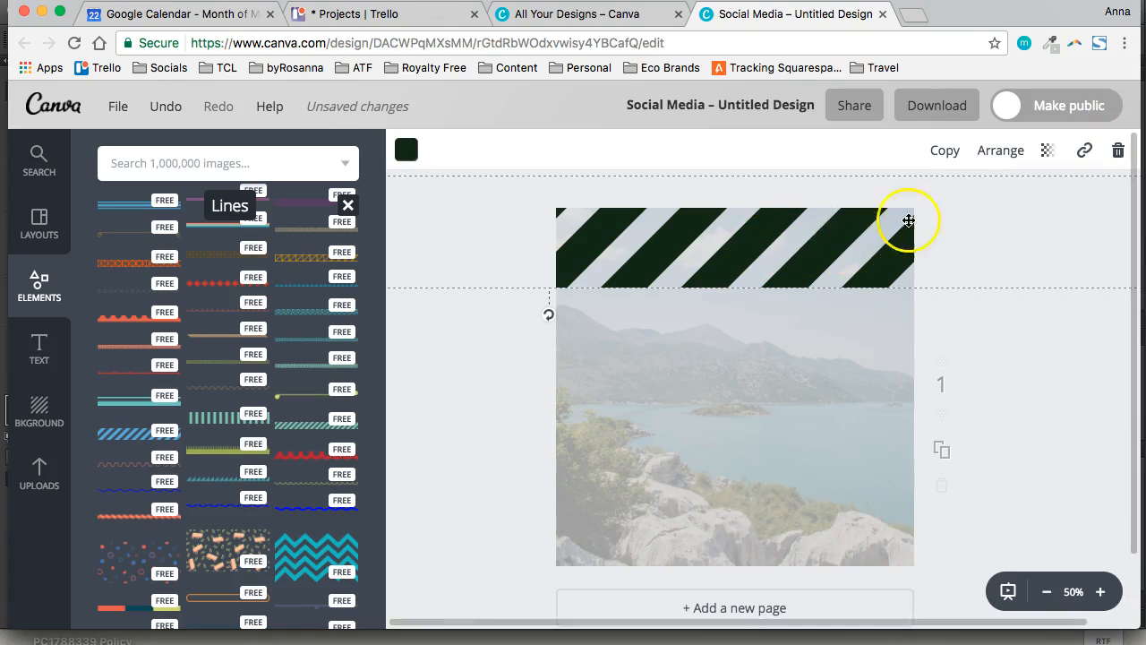
pyautogui.click(1117, 149)
# Browse the Illustrations and Icons collections among the elements
pyautogui.scroll(1, 273, 361)
pyautogui.scroll(5, 273, 360)
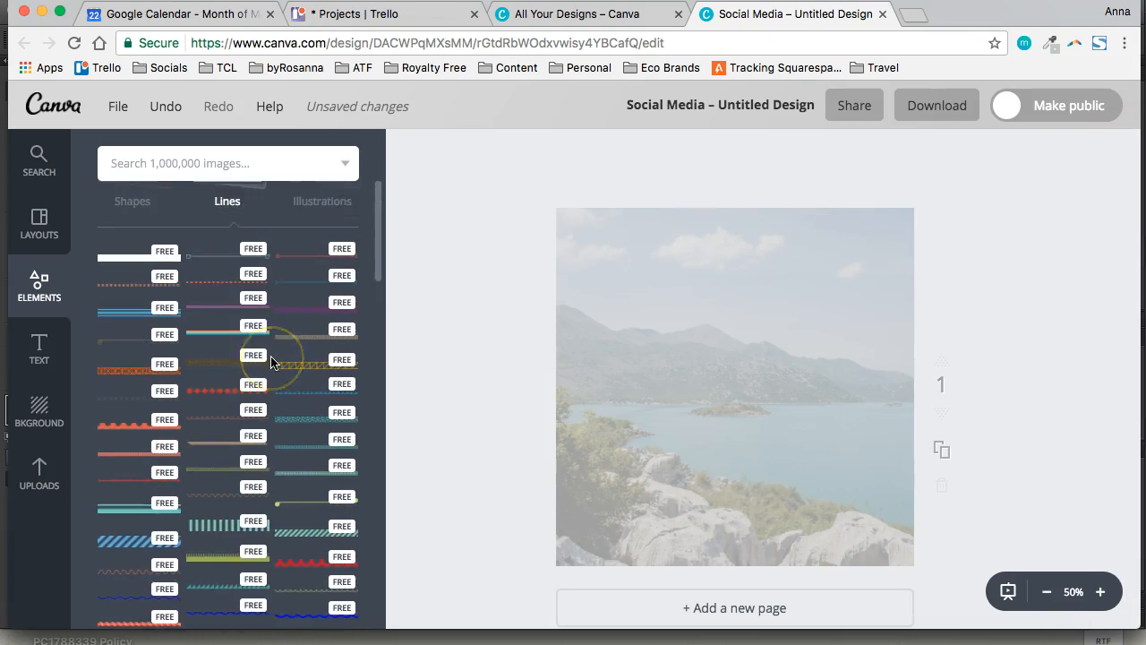
pyautogui.click(231, 376)
pyautogui.click(290, 374)
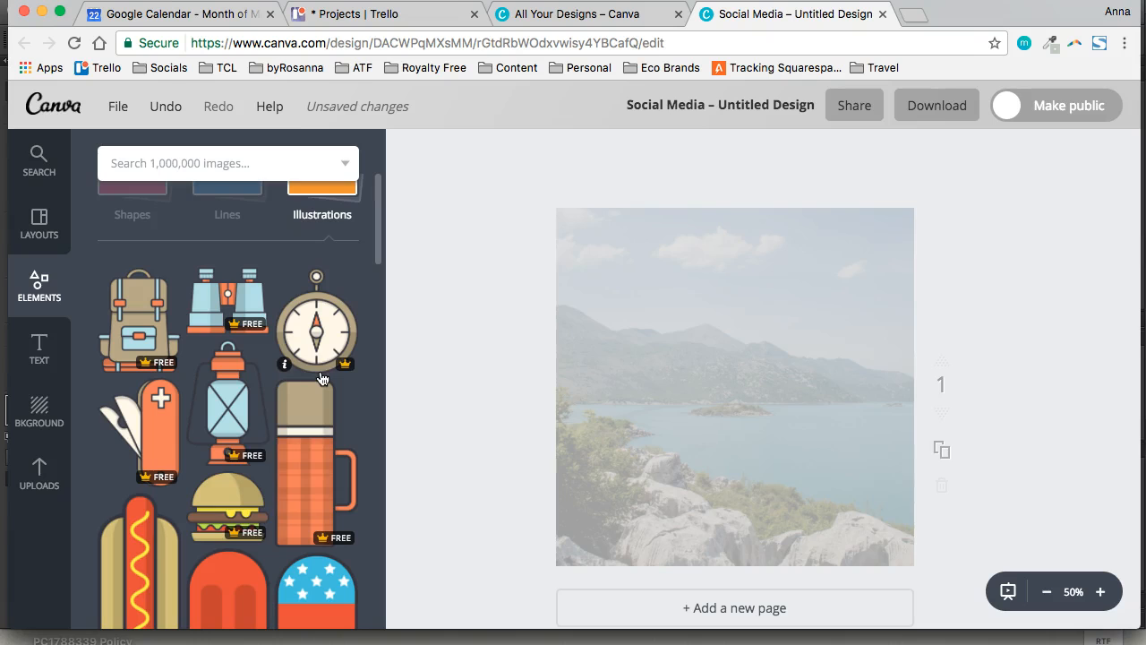
pyautogui.scroll(3, 277, 330)
pyautogui.click(332, 352)
pyautogui.click(122, 423)
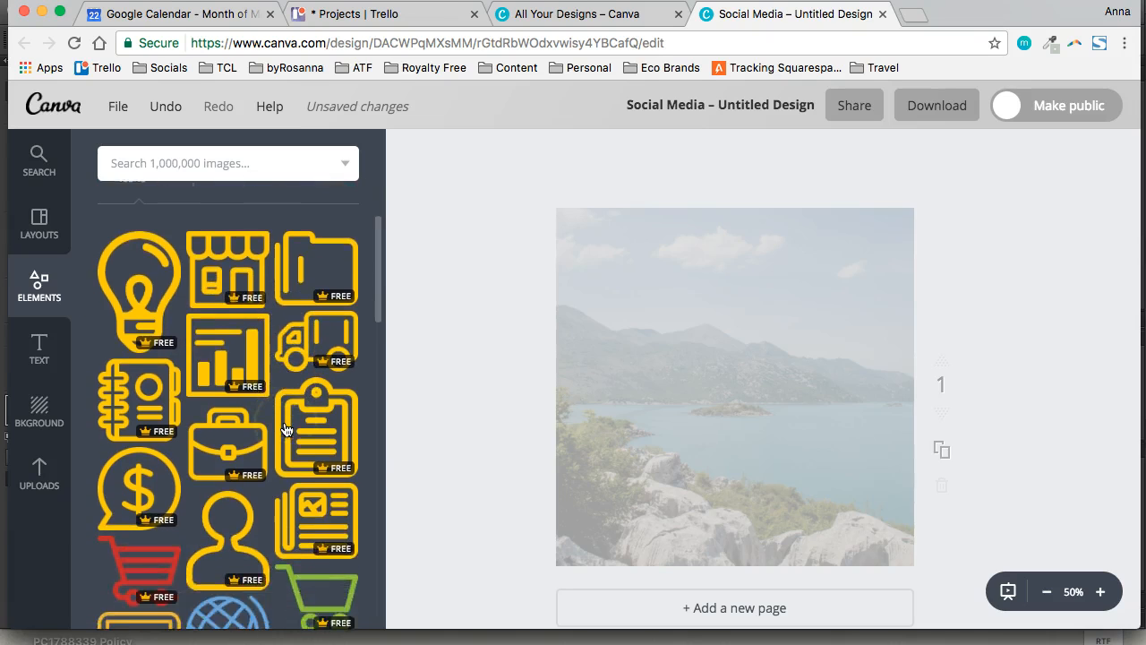
pyautogui.scroll(-5, 285, 430)
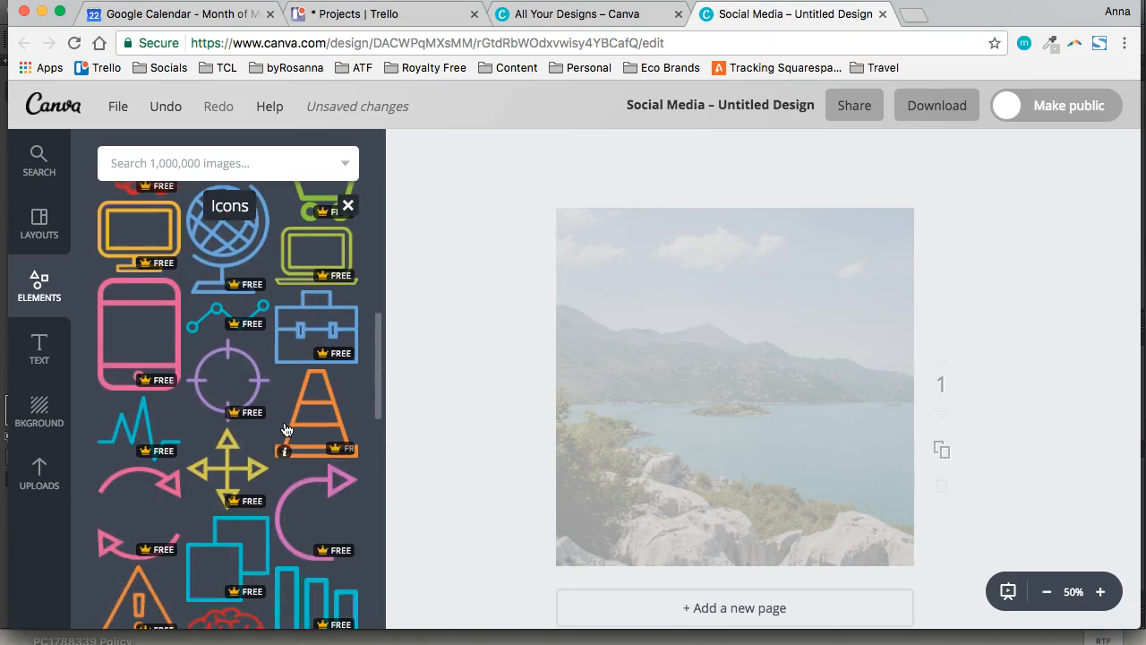
pyautogui.scroll(-2, 286, 430)
pyautogui.click(274, 409)
pyautogui.scroll(-3, 296, 448)
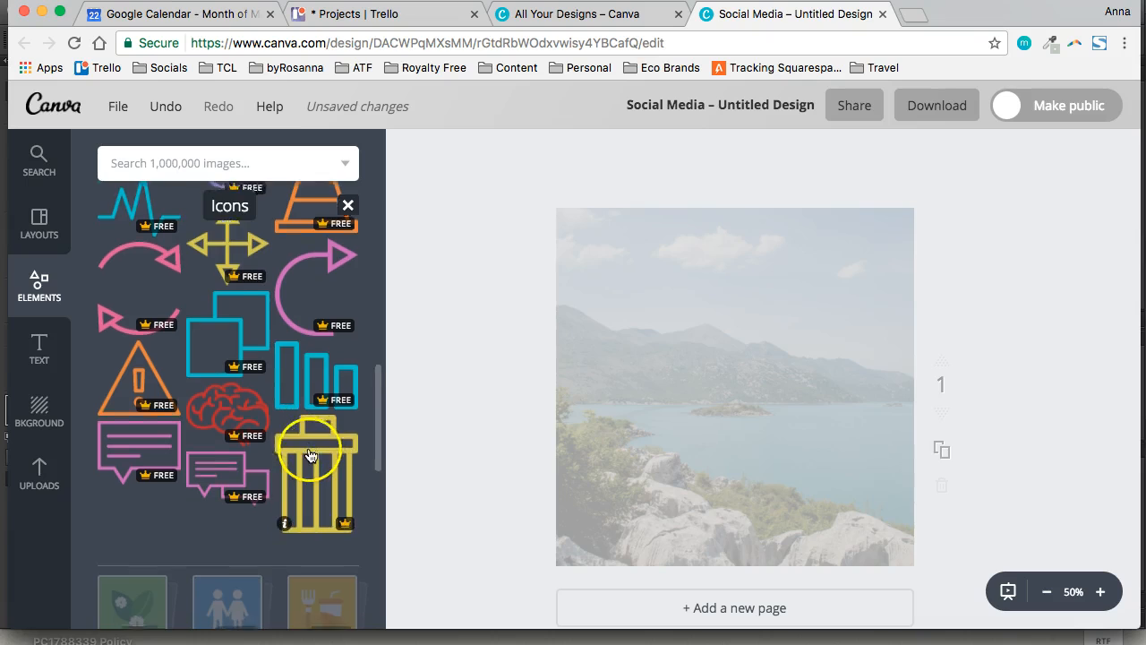
# Add the pink speech-bubble icon, shrink it, duplicate it, and place the copy above it with a clockwise tilt
pyautogui.click(157, 407)
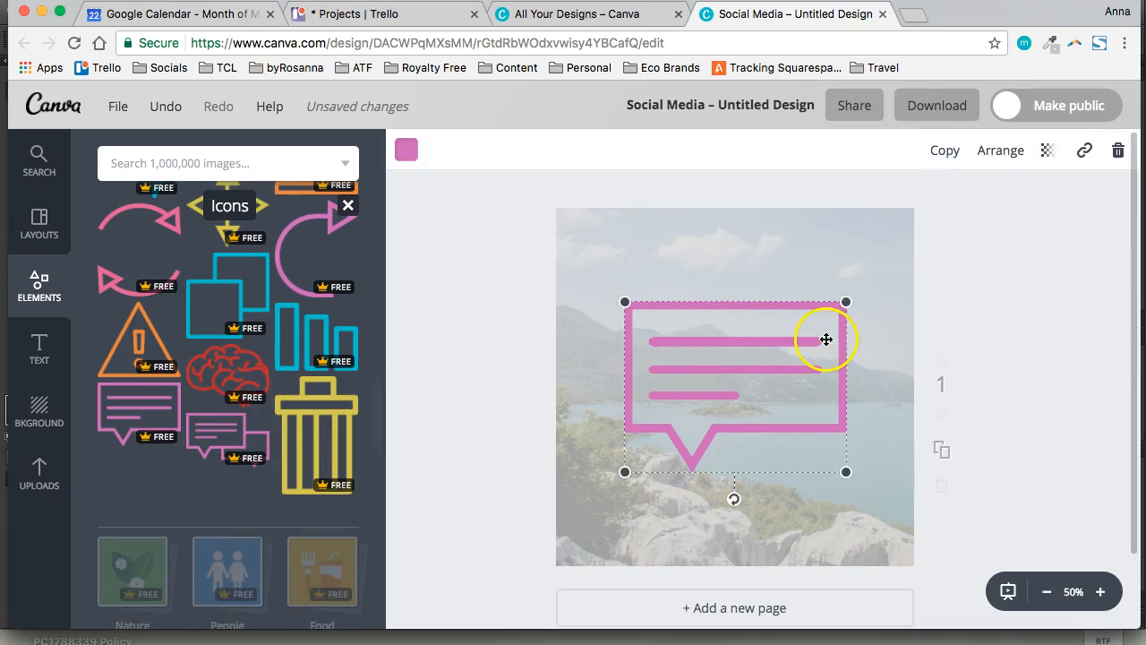
pyautogui.moveTo(844, 303); pyautogui.dragTo(713, 411)
pyautogui.click(944, 151)
pyautogui.moveTo(698, 460); pyautogui.dragTo(741, 354)
pyautogui.moveTo(752, 312); pyautogui.dragTo(748, 352)
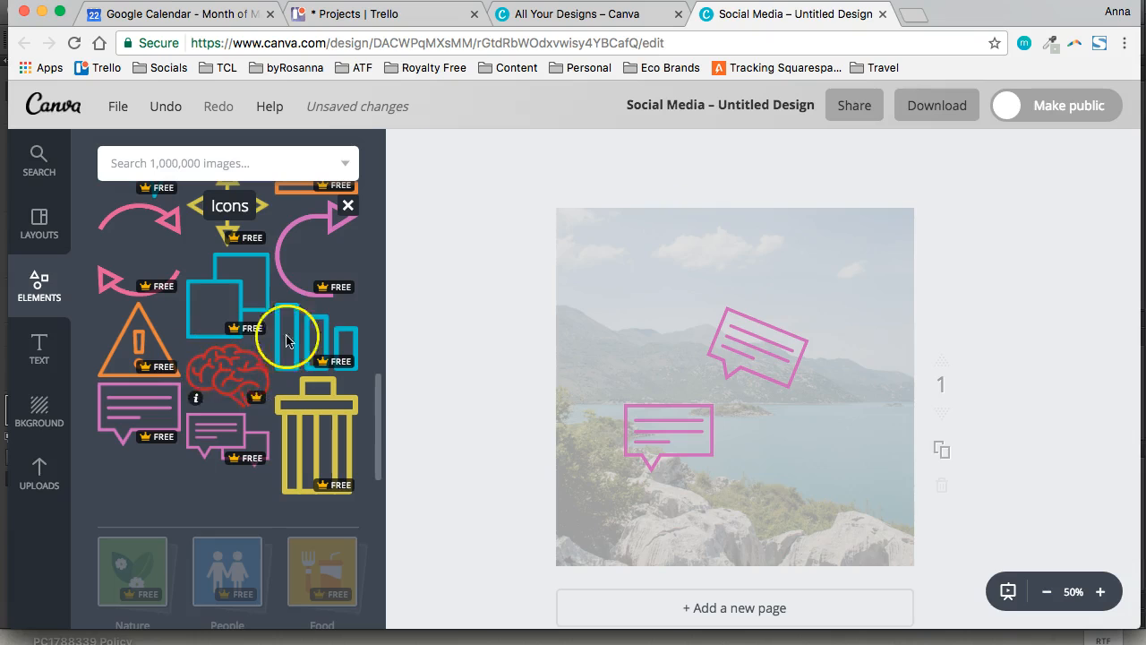
# Add the yellow trash can icon, shrink it and position it in the page's upper-left area
pyautogui.click(323, 405)
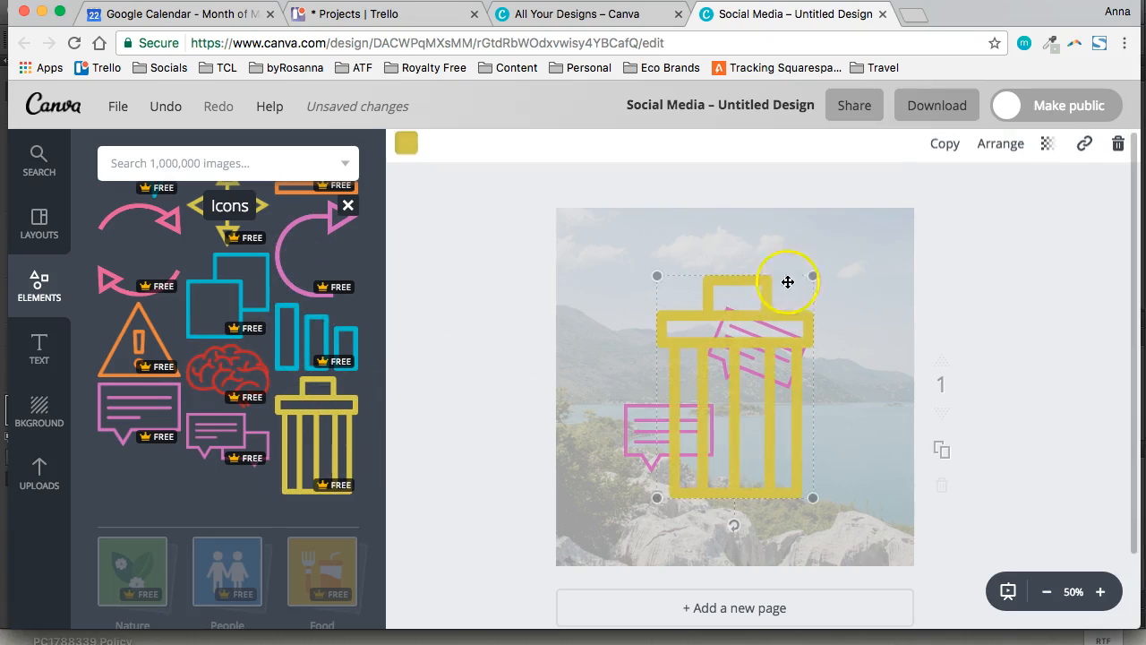
pyautogui.moveTo(805, 271); pyautogui.dragTo(637, 295)
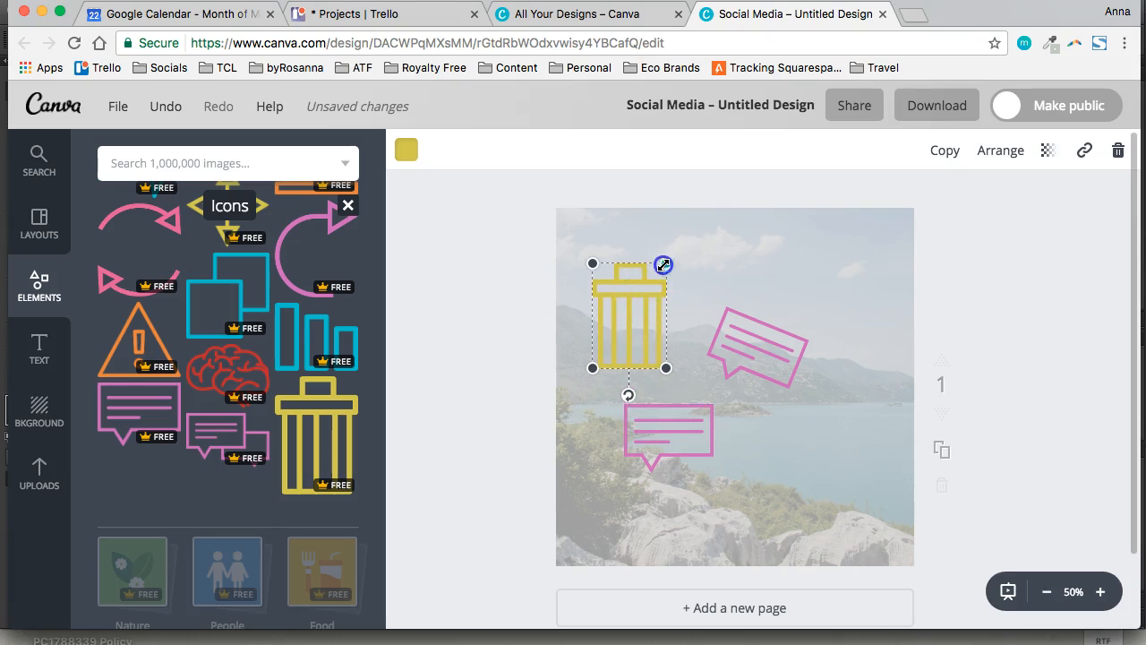
pyautogui.moveTo(663, 265); pyautogui.dragTo(659, 271)
# Delete the trash can icon and both speech-bubble icons, keeping the transparent overlay in place
pyautogui.click(1118, 149)
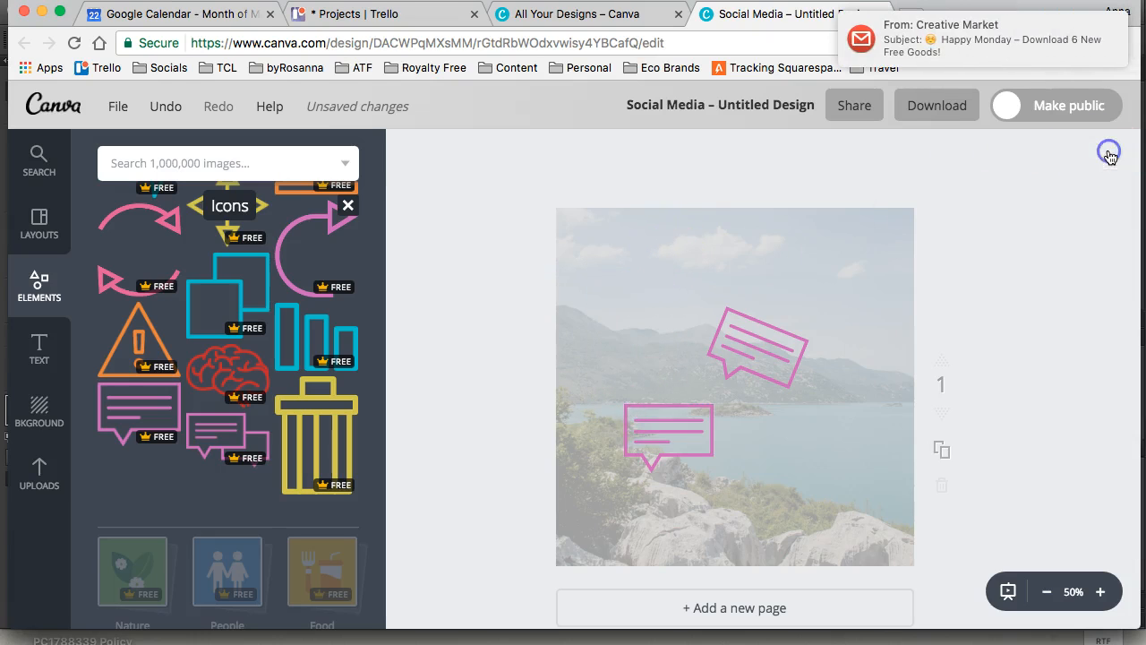
pyautogui.click(788, 328)
pyautogui.click(1118, 150)
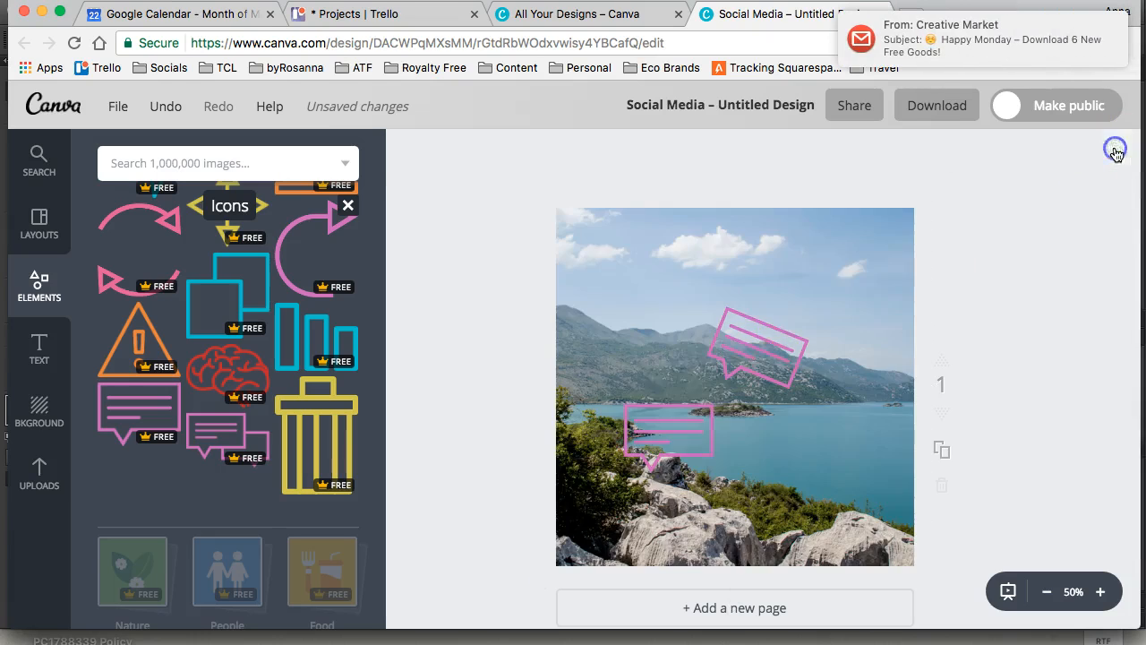
pyautogui.hotkey('ctrl', 'z')
pyautogui.click(666, 408)
pyautogui.click(1118, 150)
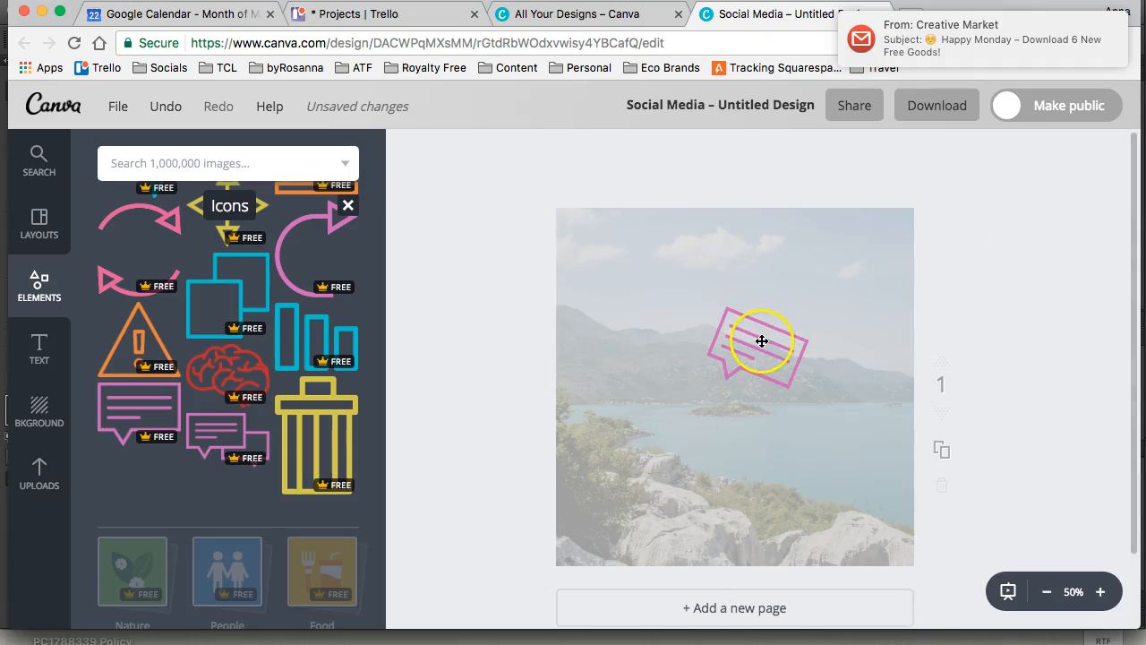
pyautogui.click(761, 341)
pyautogui.click(1116, 153)
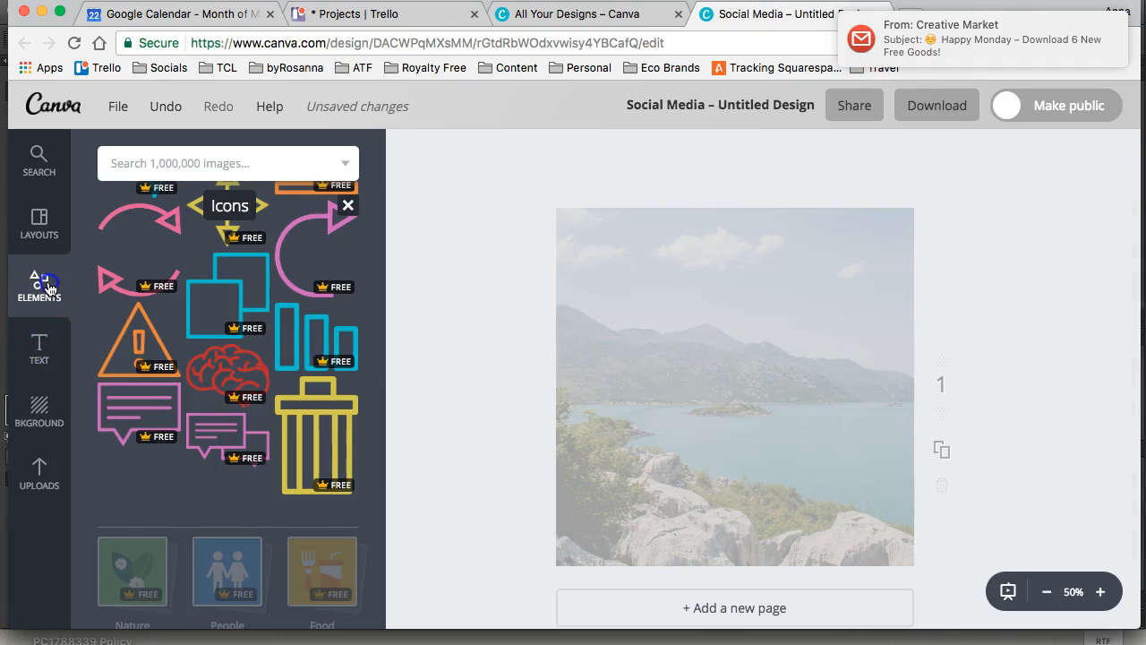
# Browse the preset text combinations, from the plain lettering styles to the framed and badge designs
pyautogui.click(49, 286)
pyautogui.click(39, 347)
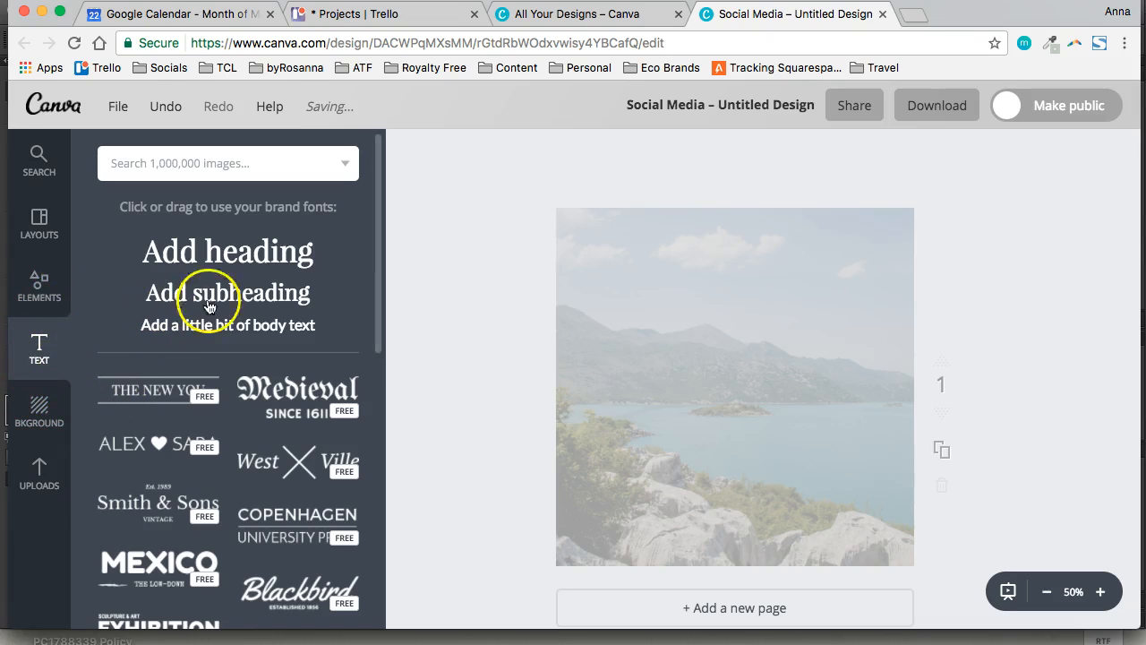
pyautogui.scroll(-10, 227, 475)
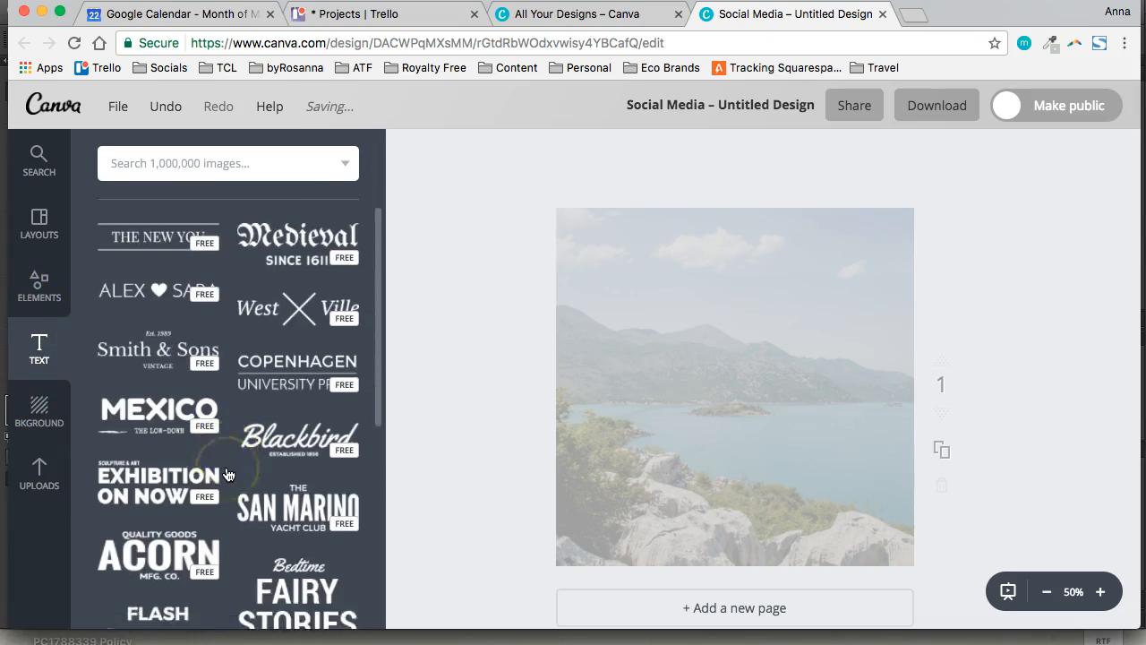
pyautogui.scroll(-2, 229, 456)
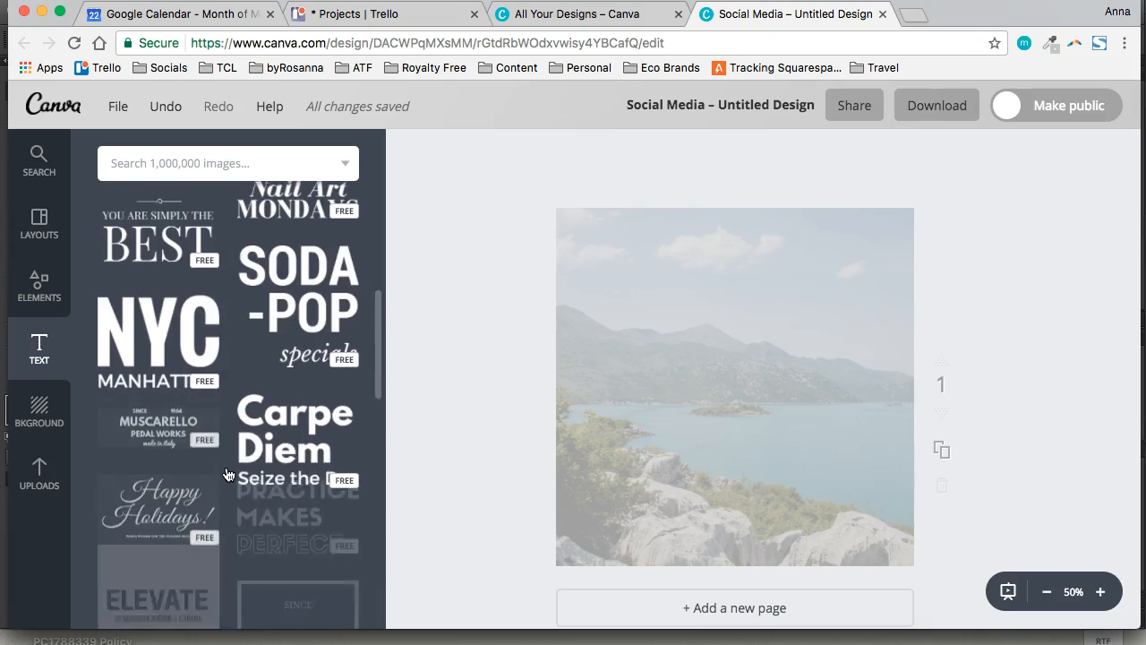
pyautogui.scroll(1, 232, 429)
pyautogui.scroll(-5, 232, 430)
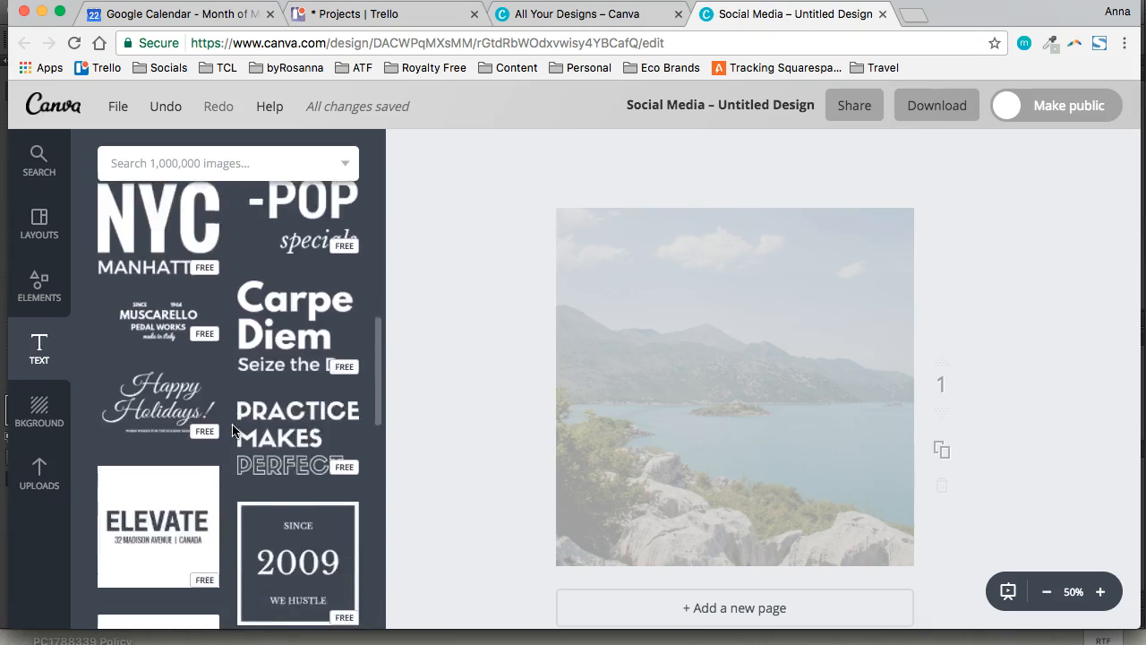
pyautogui.scroll(2, 232, 430)
pyautogui.scroll(-5, 232, 429)
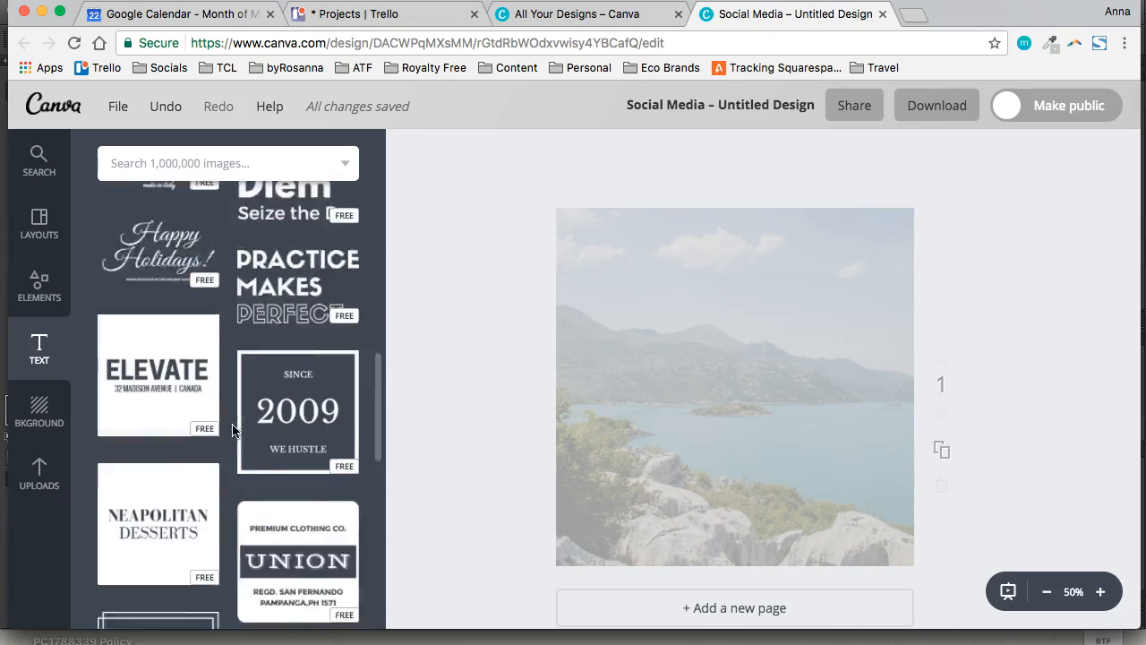
pyautogui.scroll(-3, 232, 429)
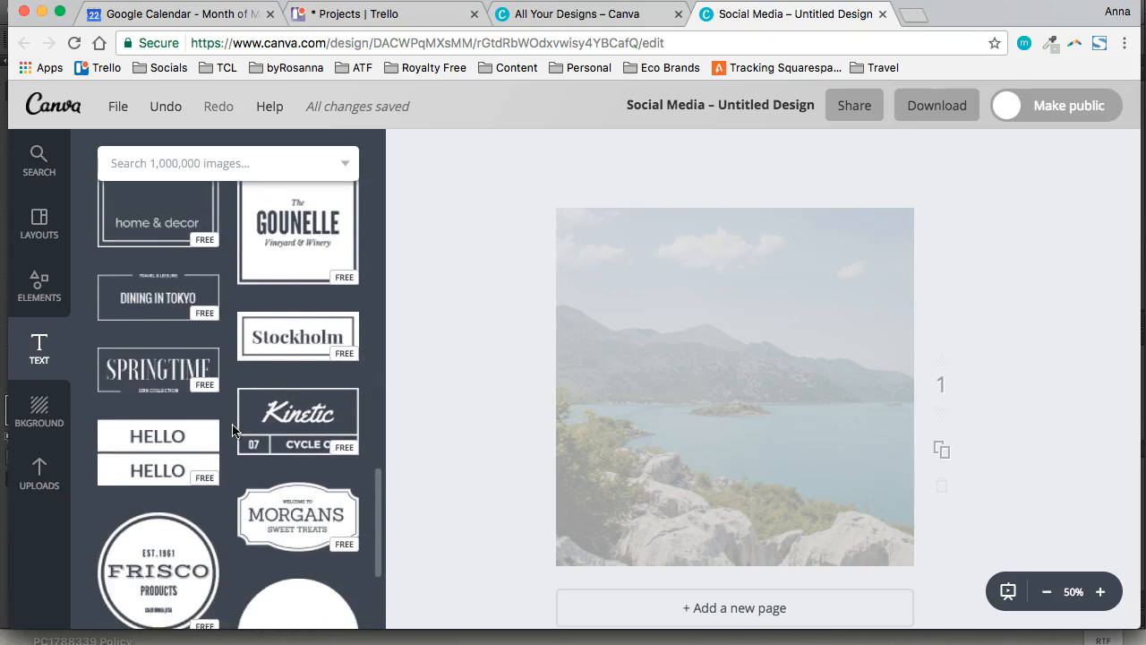
pyautogui.scroll(6, 232, 430)
pyautogui.scroll(-4, 232, 429)
pyautogui.scroll(1, 230, 430)
# Add the framed "HALDEN home & decor" text combination to the page and recolour its double frame white
pyautogui.click(211, 397)
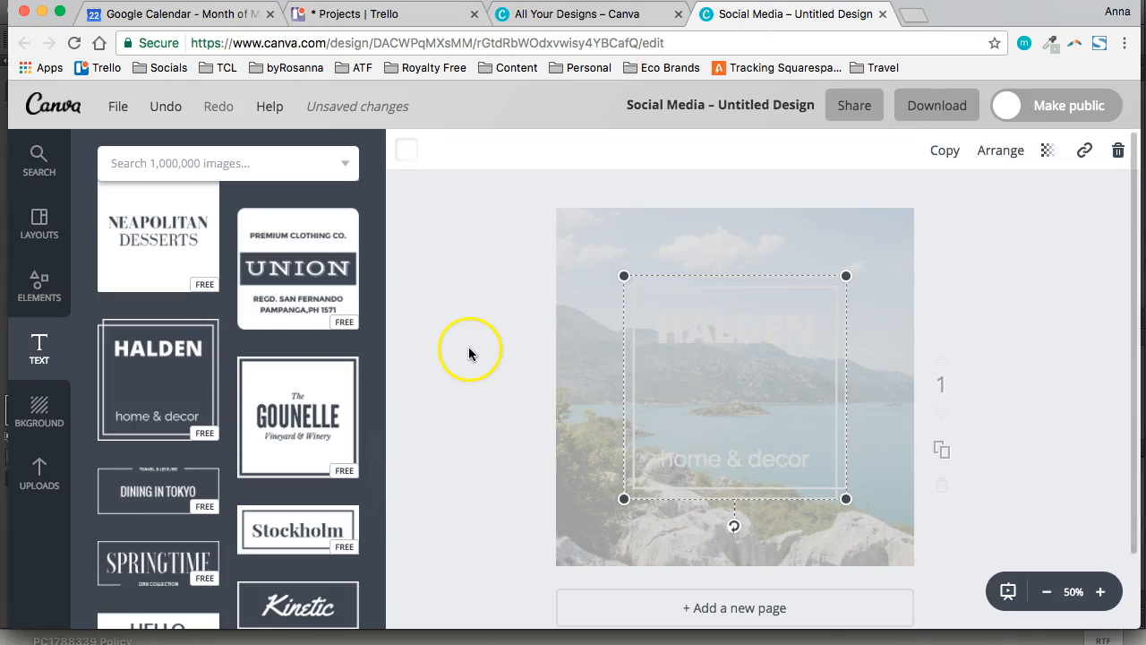
pyautogui.click(407, 150)
pyautogui.scroll(-1, 558, 383)
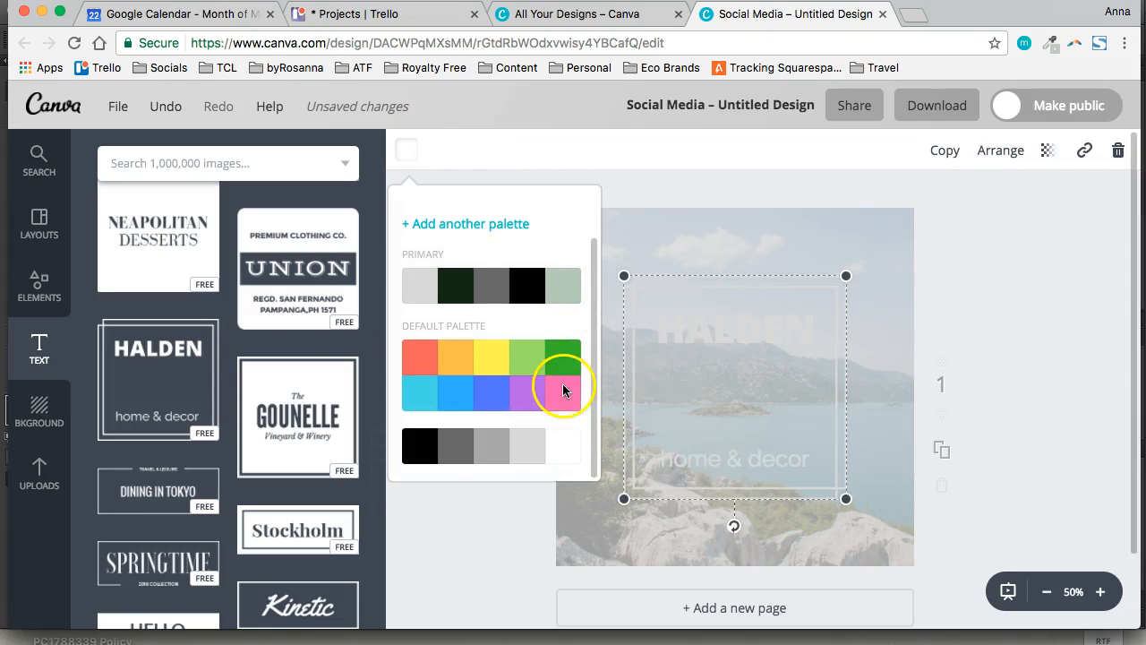
pyautogui.click(549, 452)
pyautogui.click(1036, 224)
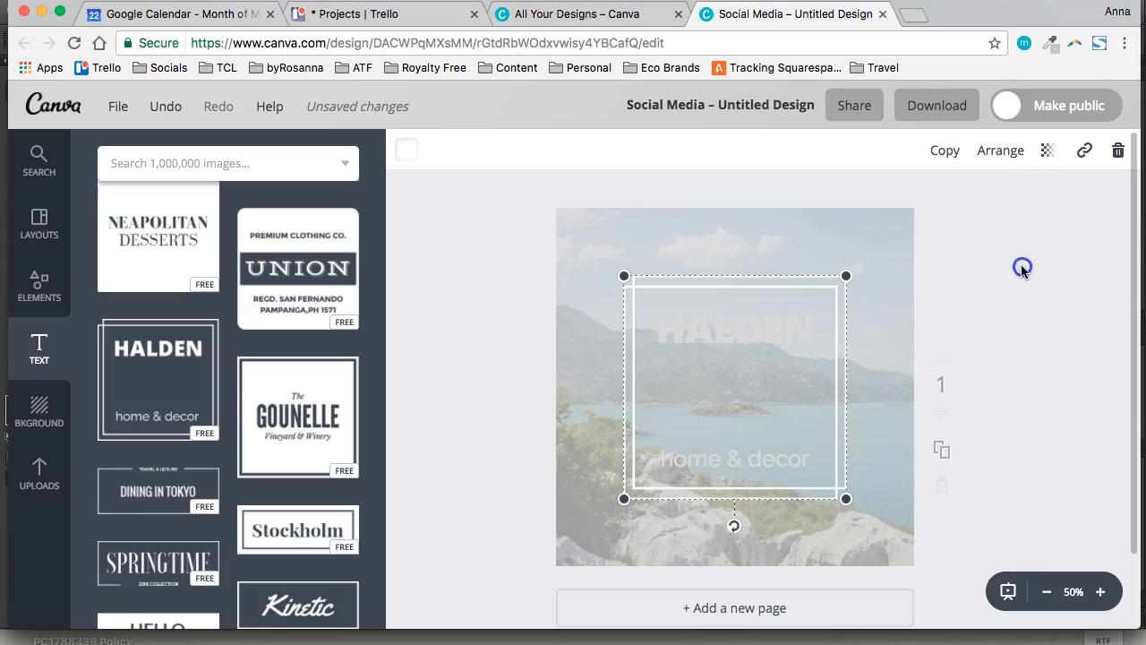
pyautogui.click(1021, 266)
# Recolour the "HALDEN" heading and the "home & decor" line white, and leave the text group deselected
pyautogui.doubleClick(709, 333)
pyautogui.click(644, 149)
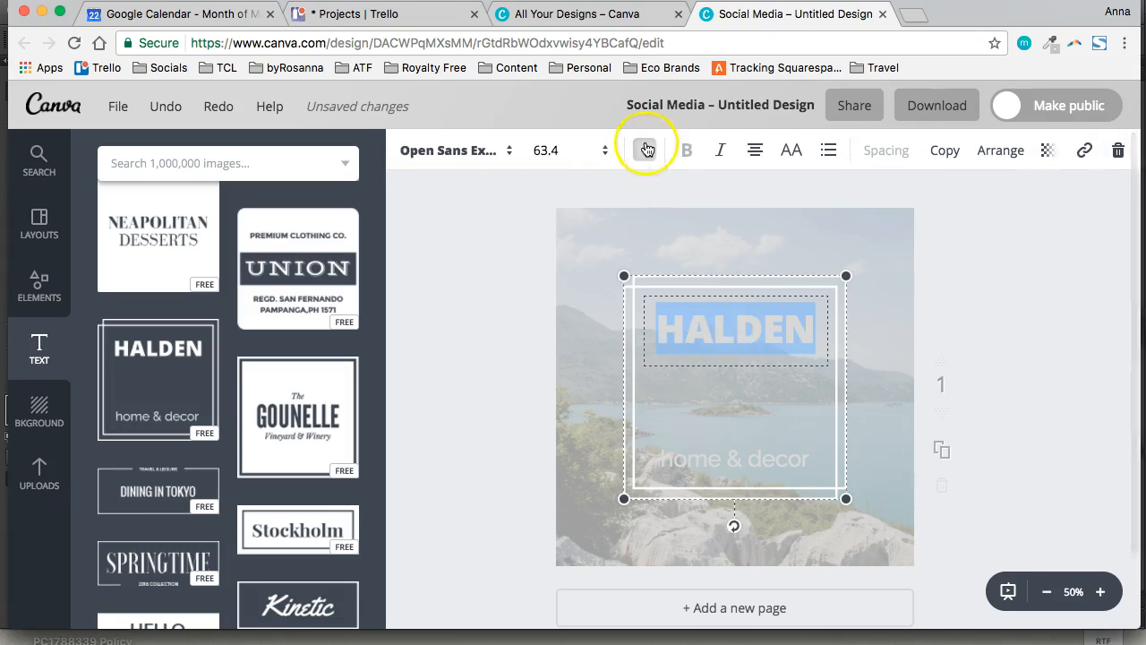
pyautogui.scroll(-1, 727, 372)
pyautogui.click(727, 371)
pyautogui.click(800, 455)
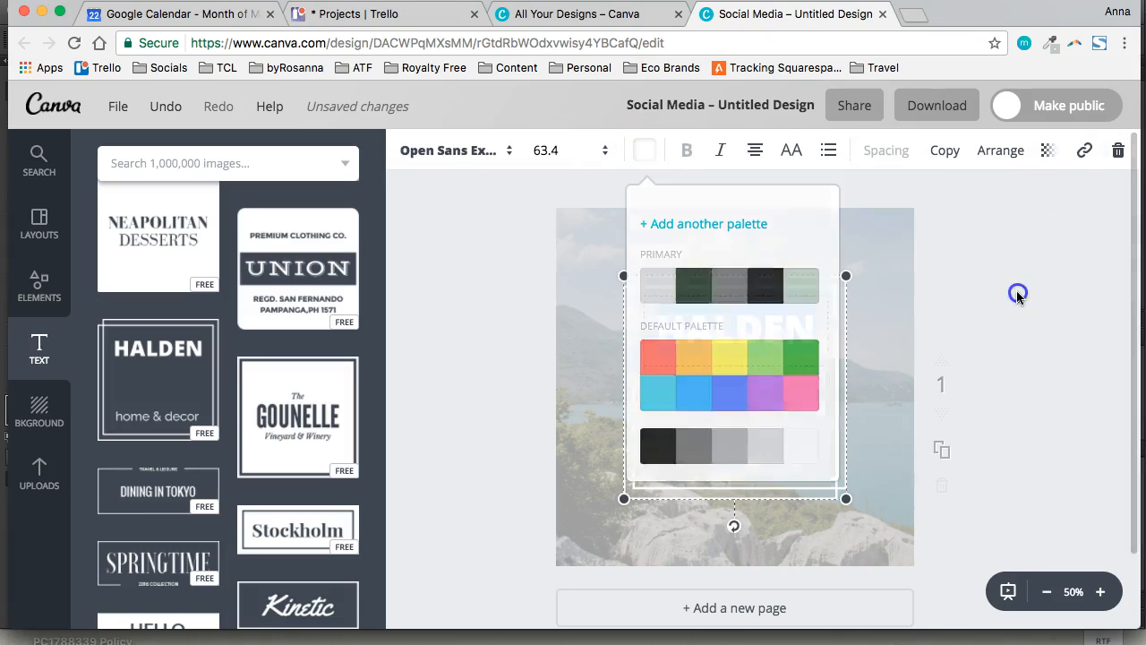
pyautogui.click(1017, 294)
pyautogui.doubleClick(740, 464)
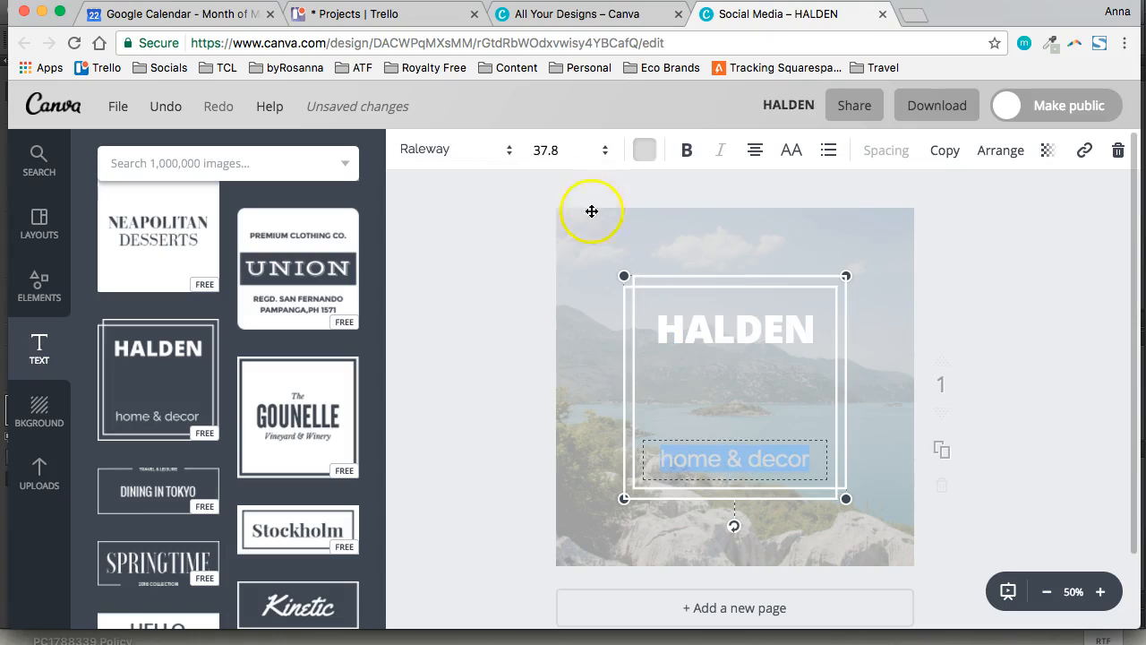
pyautogui.click(644, 150)
pyautogui.click(801, 455)
pyautogui.click(1012, 312)
pyautogui.click(1013, 312)
# Enlarge the framed HALDEN text group to nearly fill the page and nudge it towards the centre
pyautogui.click(837, 278)
pyautogui.moveTo(852, 276); pyautogui.dragTo(885, 228)
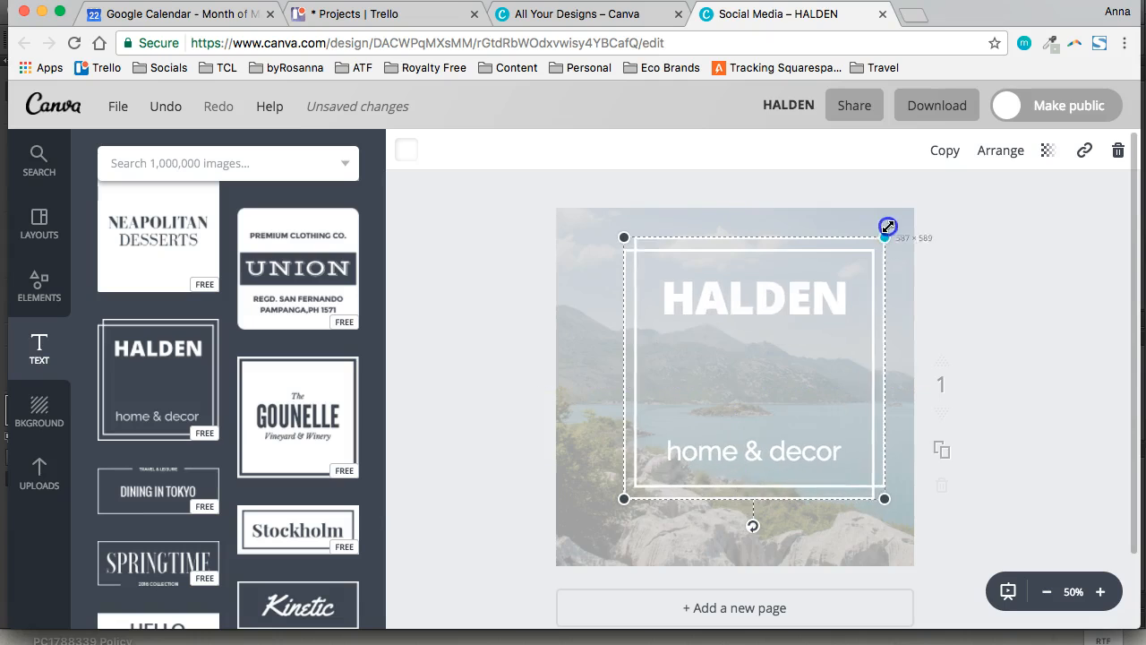
pyautogui.moveTo(609, 527); pyautogui.dragTo(585, 537)
pyautogui.moveTo(746, 324); pyautogui.dragTo(747, 319)
pyautogui.doubleClick(772, 296)
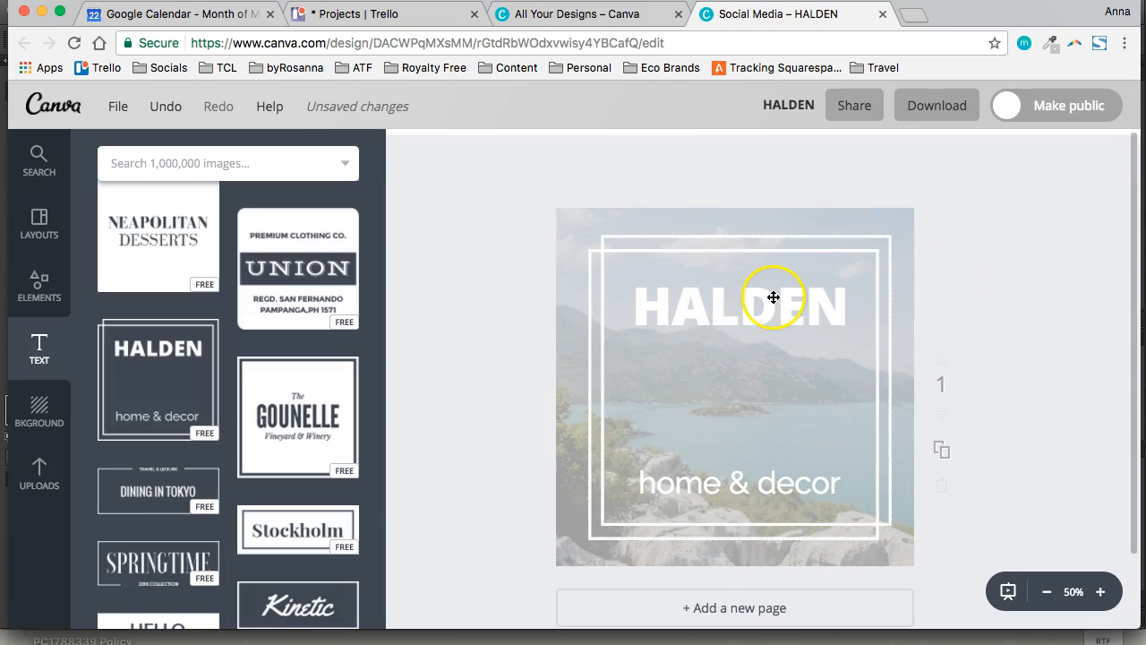
pyautogui.click(971, 249)
# Delete the HALDEN text group, then try the "You are simply the BEST" text combination and remove it
pyautogui.click(851, 250)
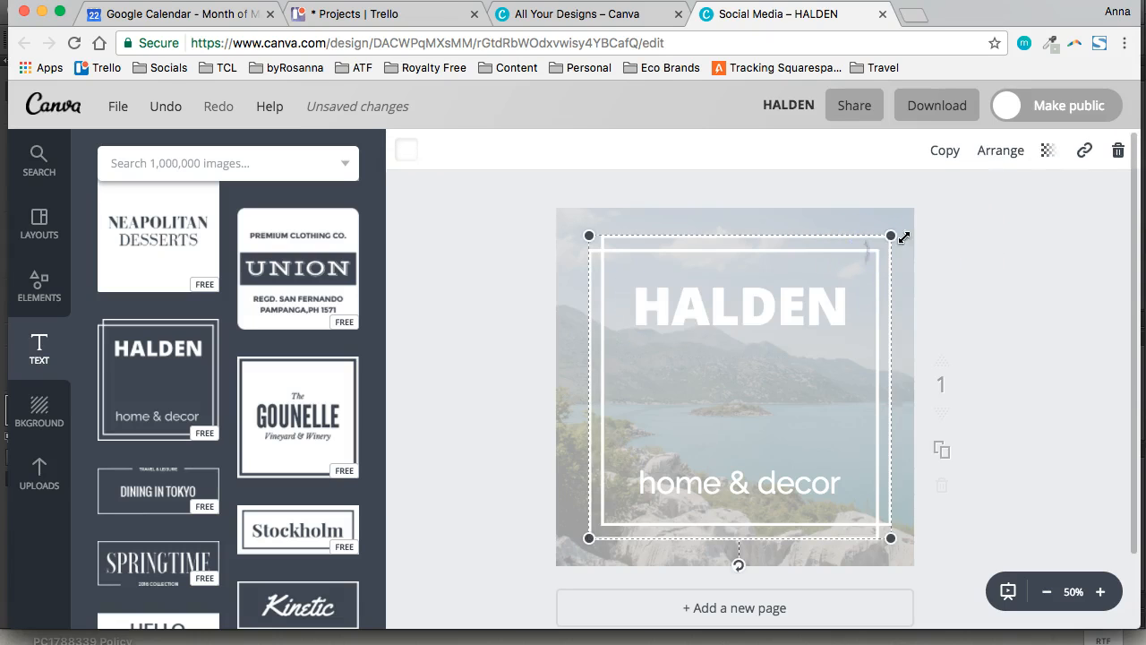
pyautogui.click(1112, 150)
pyautogui.scroll(10, 260, 329)
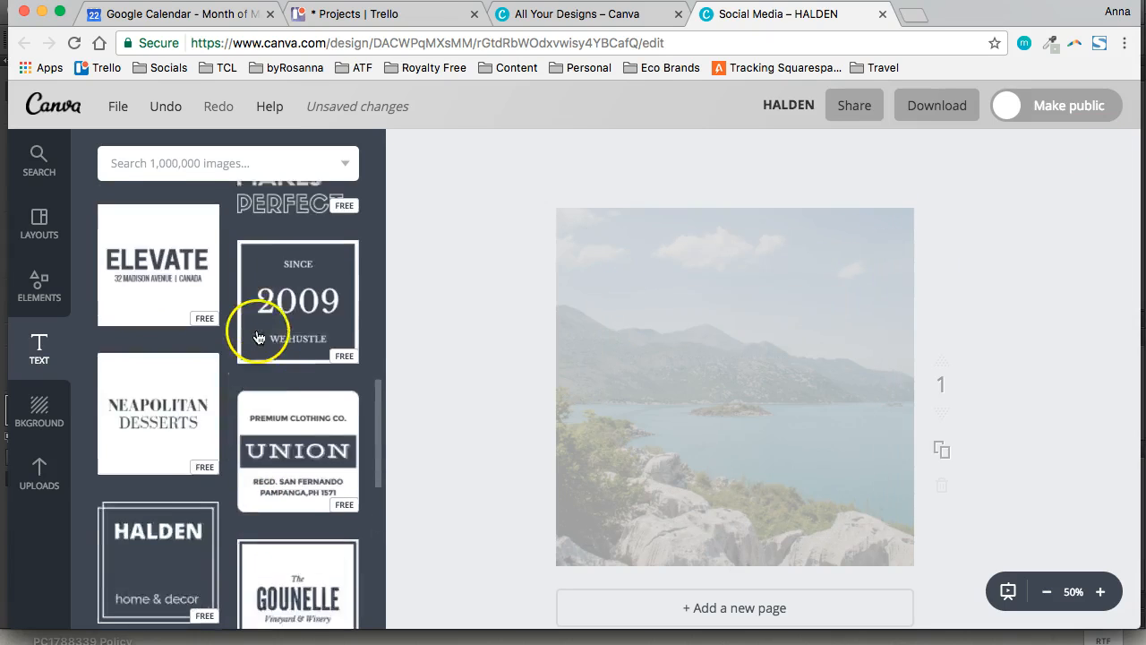
pyautogui.scroll(3, 224, 333)
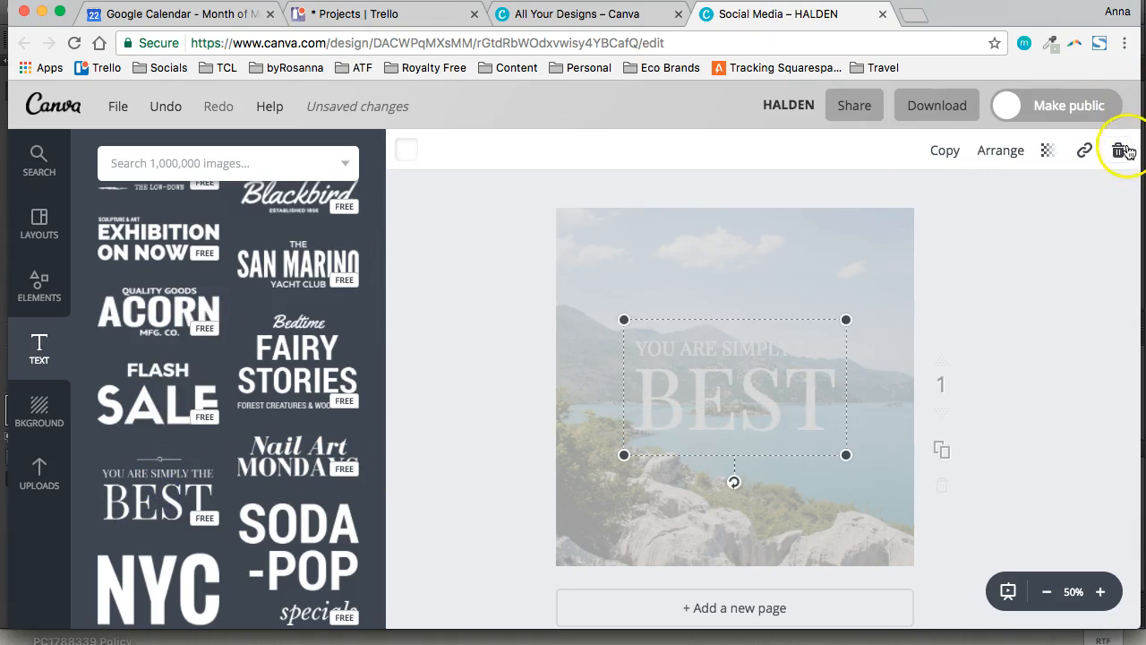
pyautogui.click(1116, 149)
# Add a brand-font heading text box to the page
pyautogui.scroll(8, 277, 302)
pyautogui.click(224, 254)
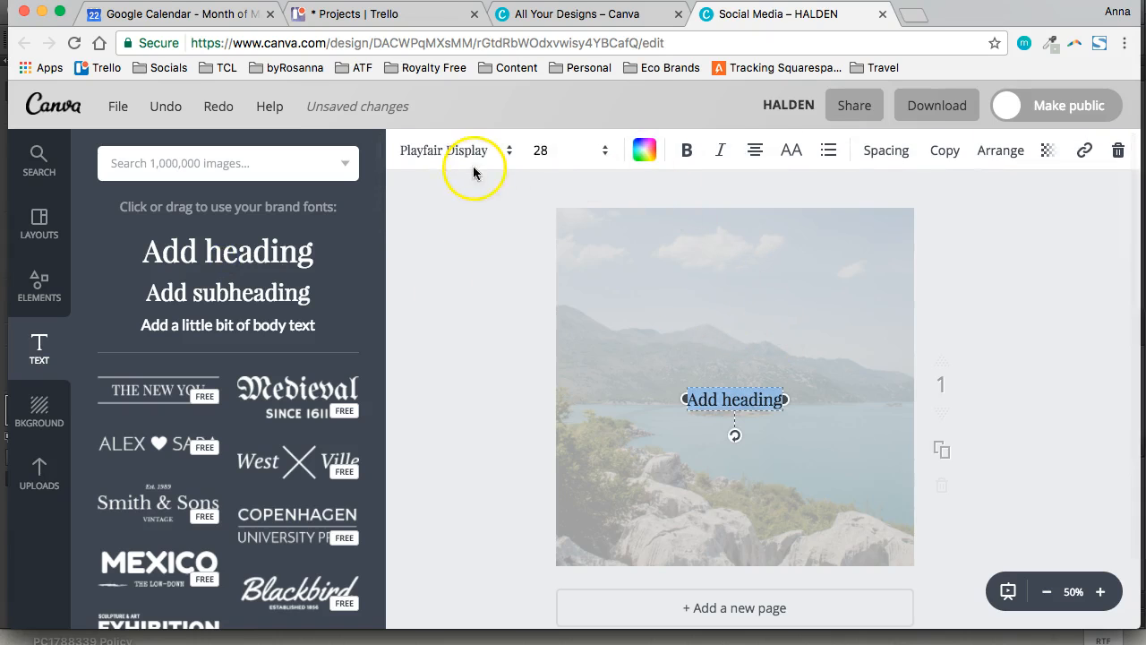
# Look through the fonts available for the heading text box, then delete the heading from the page
pyautogui.click(474, 152)
pyautogui.scroll(-10, 474, 399)
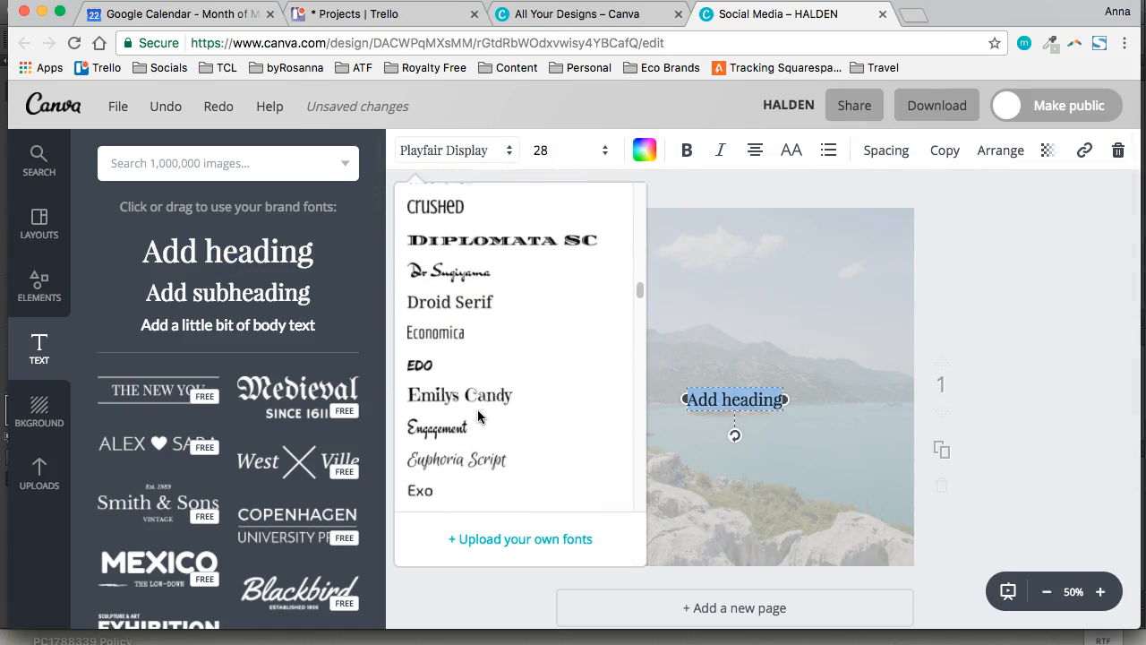
pyautogui.scroll(10, 477, 411)
pyautogui.click(1113, 335)
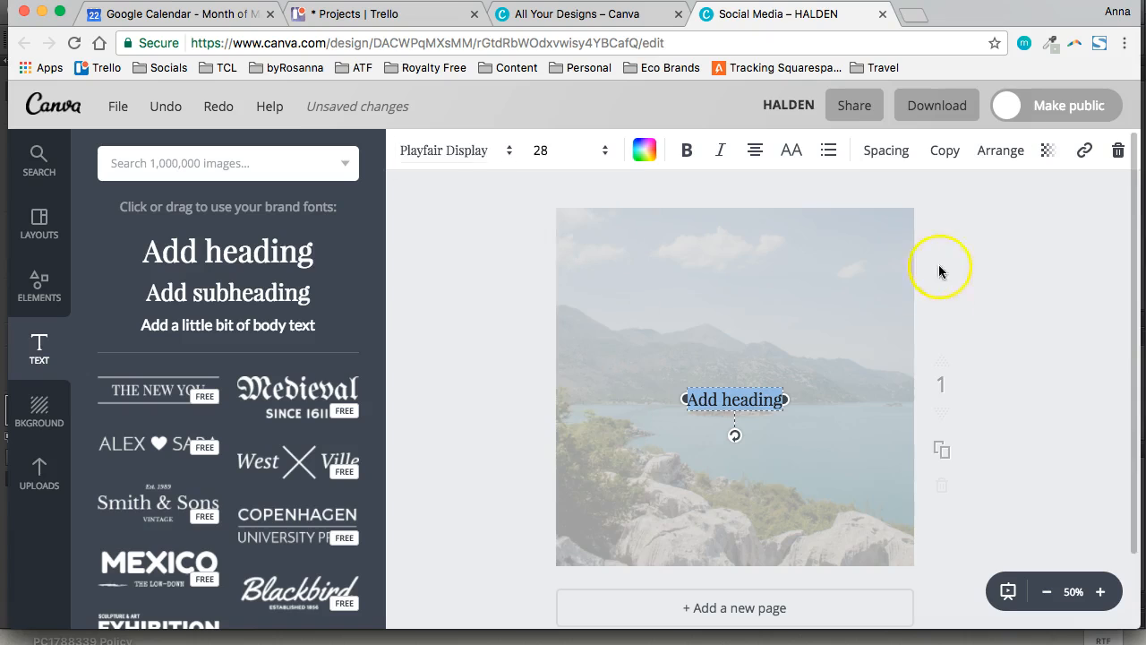
pyautogui.click(1118, 150)
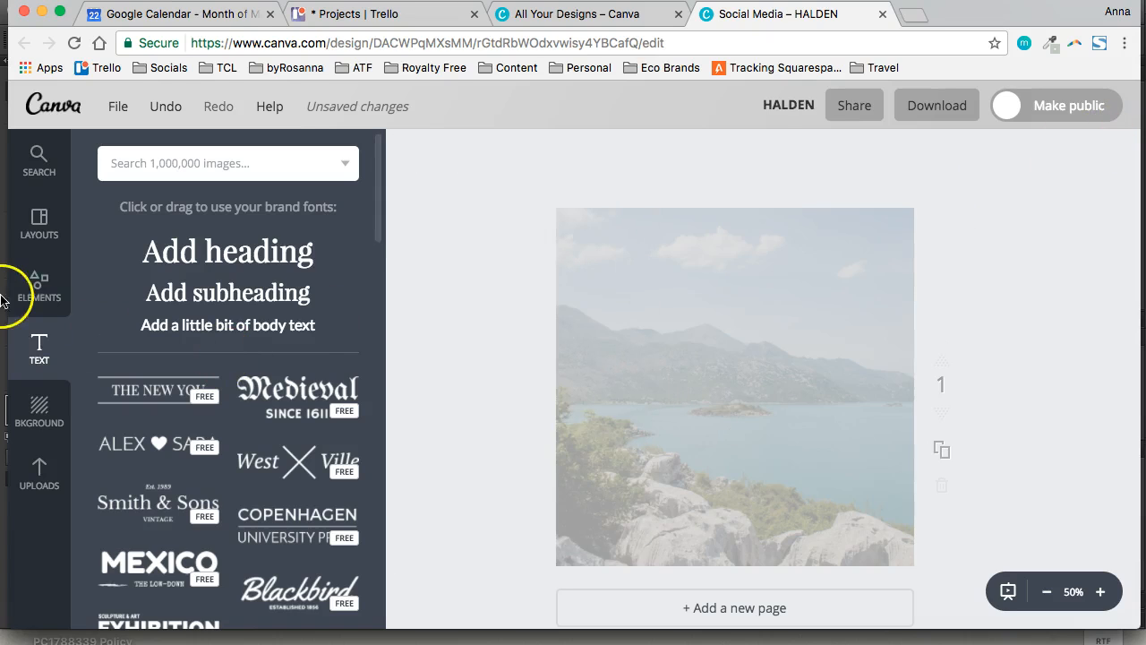
# Add the square outline shape with sharp corners from the Shapes elements to the page
pyautogui.click(39, 286)
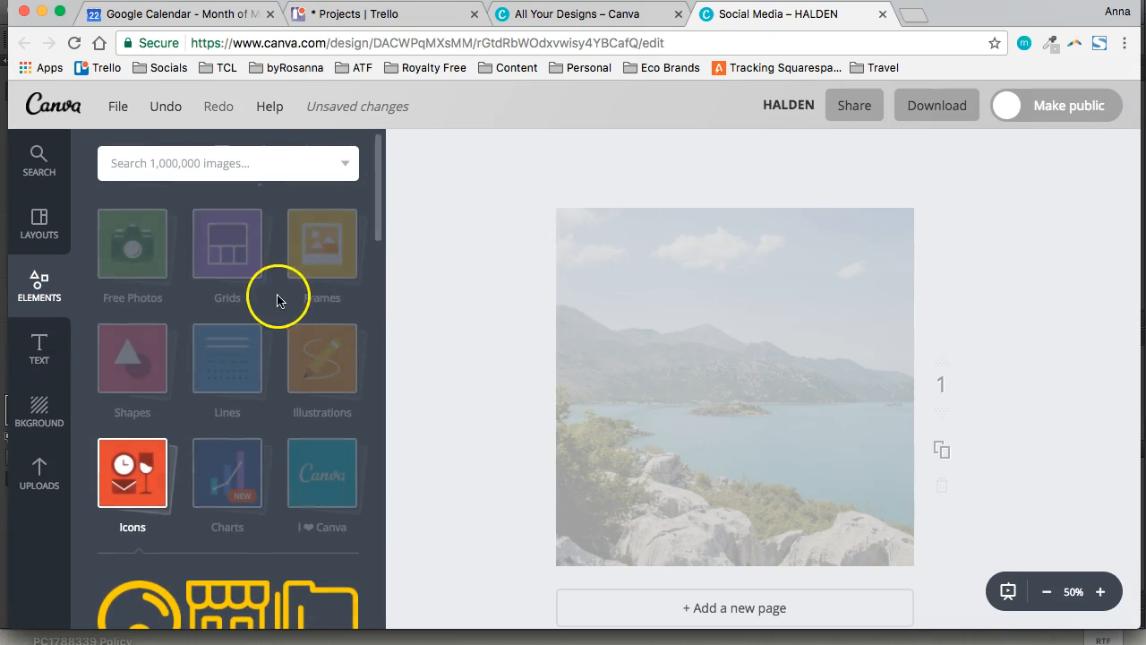
pyautogui.scroll(-1, 125, 367)
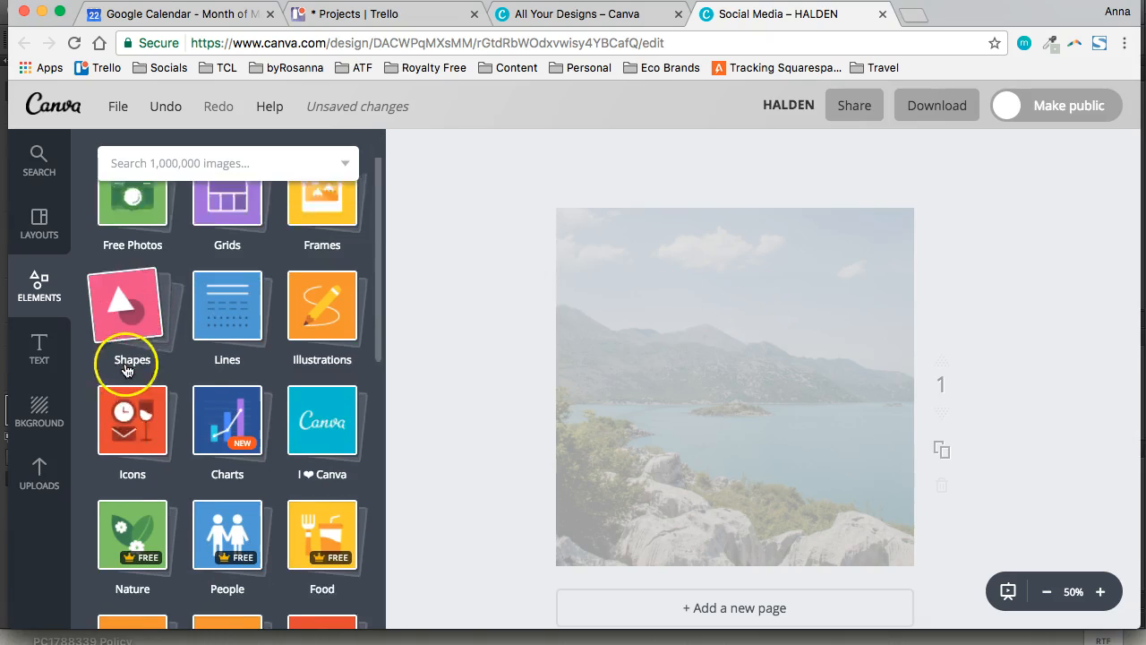
pyautogui.scroll(-1, 126, 370)
pyautogui.click(126, 280)
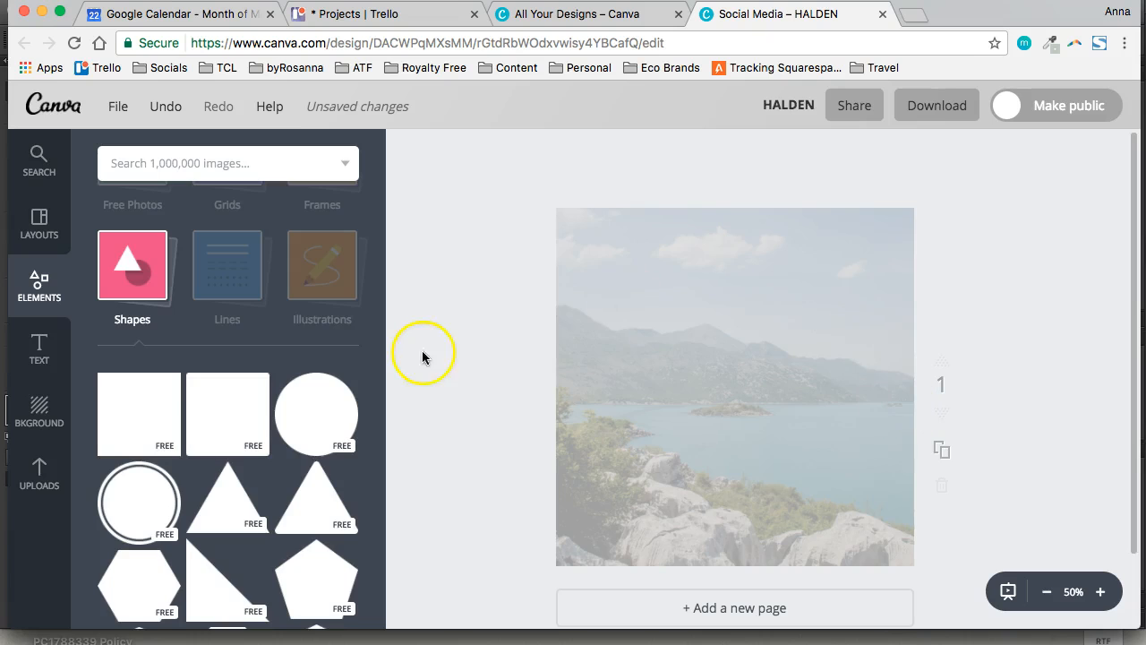
pyautogui.scroll(-5, 179, 409)
pyautogui.scroll(6, 143, 376)
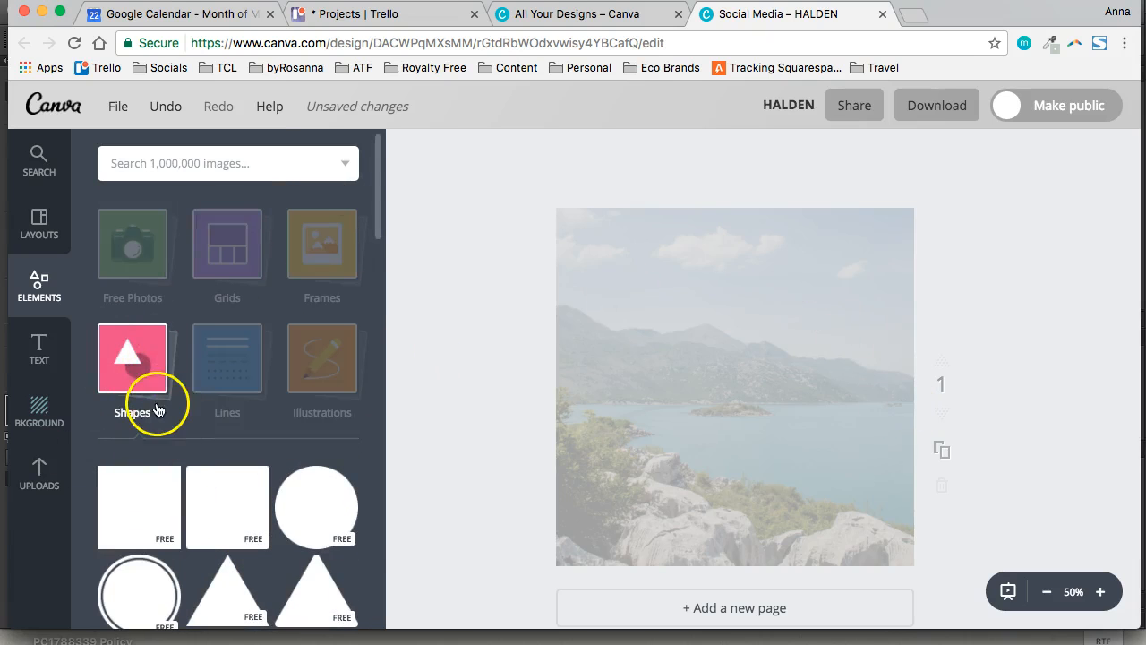
pyautogui.scroll(-5, 174, 440)
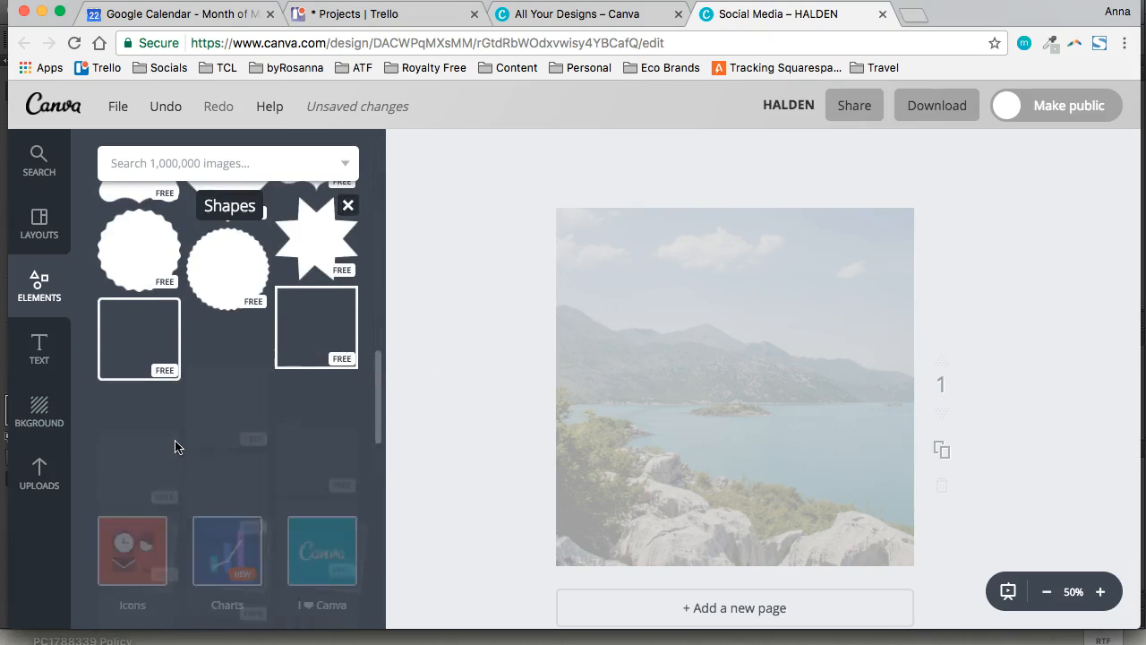
pyautogui.click(302, 340)
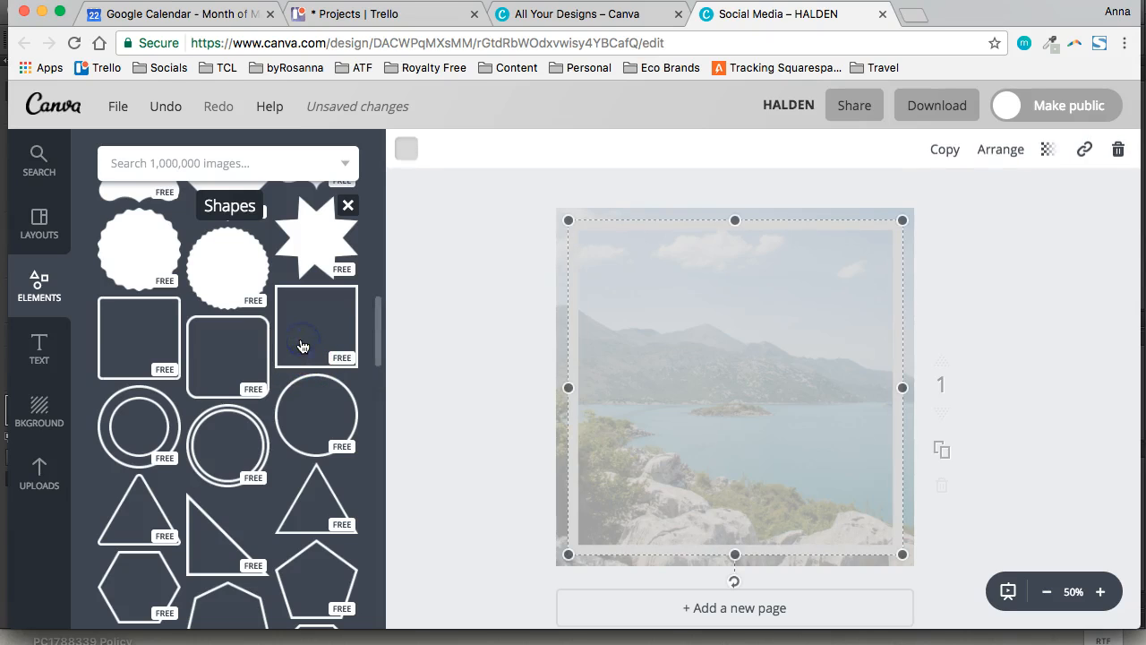
# Recolour the square outline frame white and leave it deselected
pyautogui.click(405, 149)
pyautogui.scroll(-2, 532, 397)
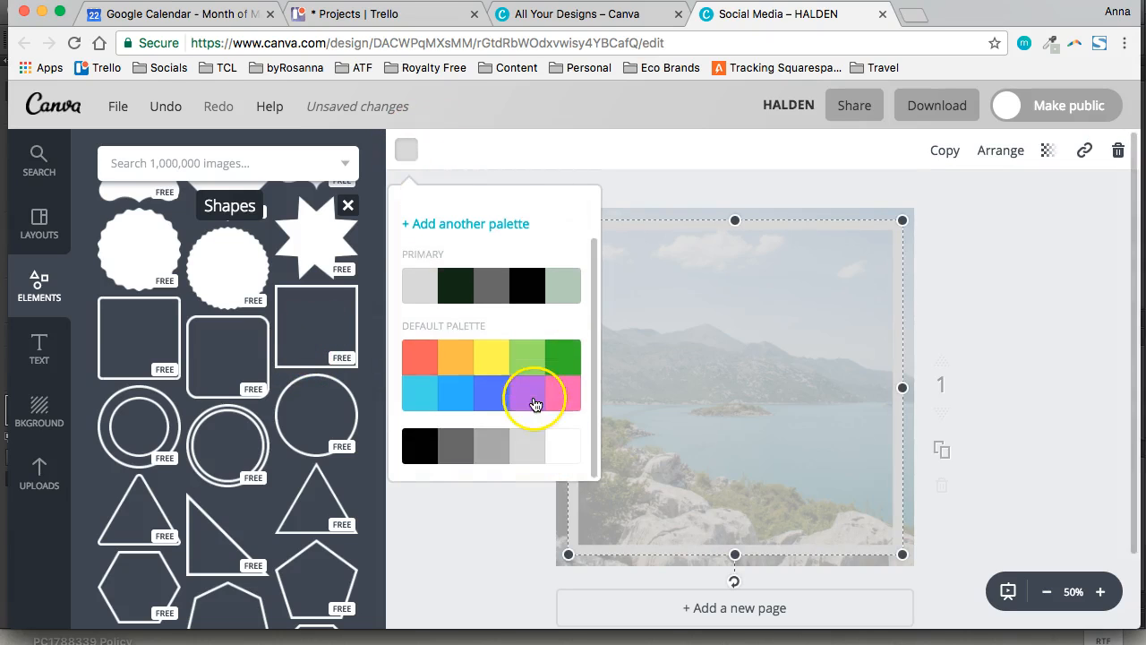
pyautogui.click(564, 442)
pyautogui.click(985, 259)
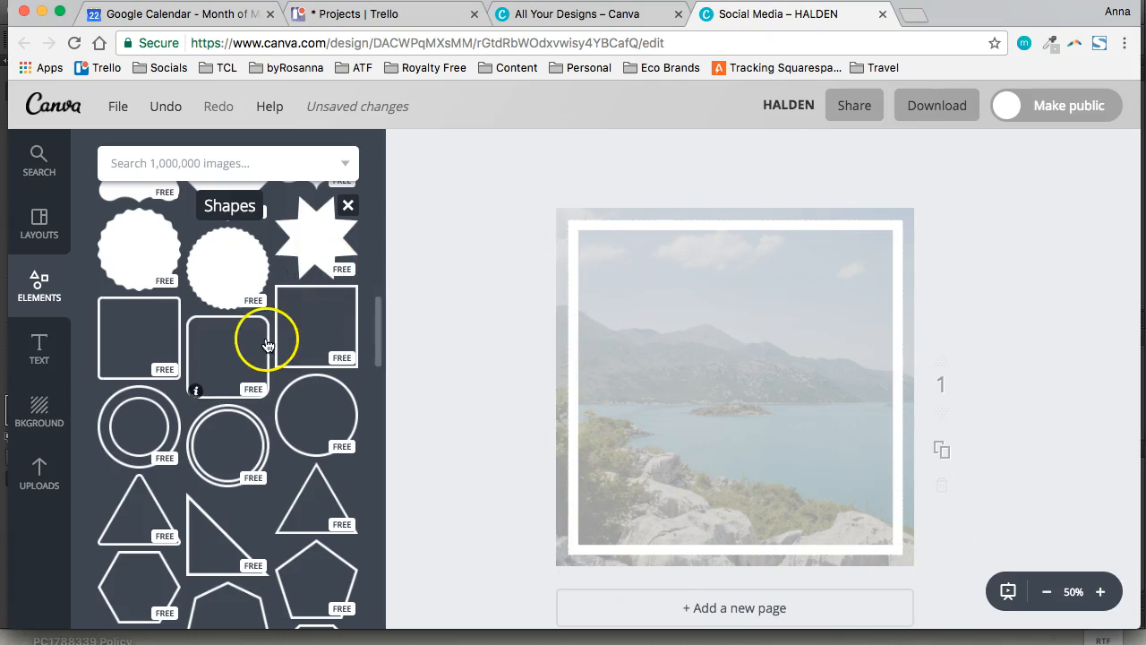
# Add the "THE NEW YOU" text combination inside the frame and recolour its two lines white
pyautogui.click(51, 358)
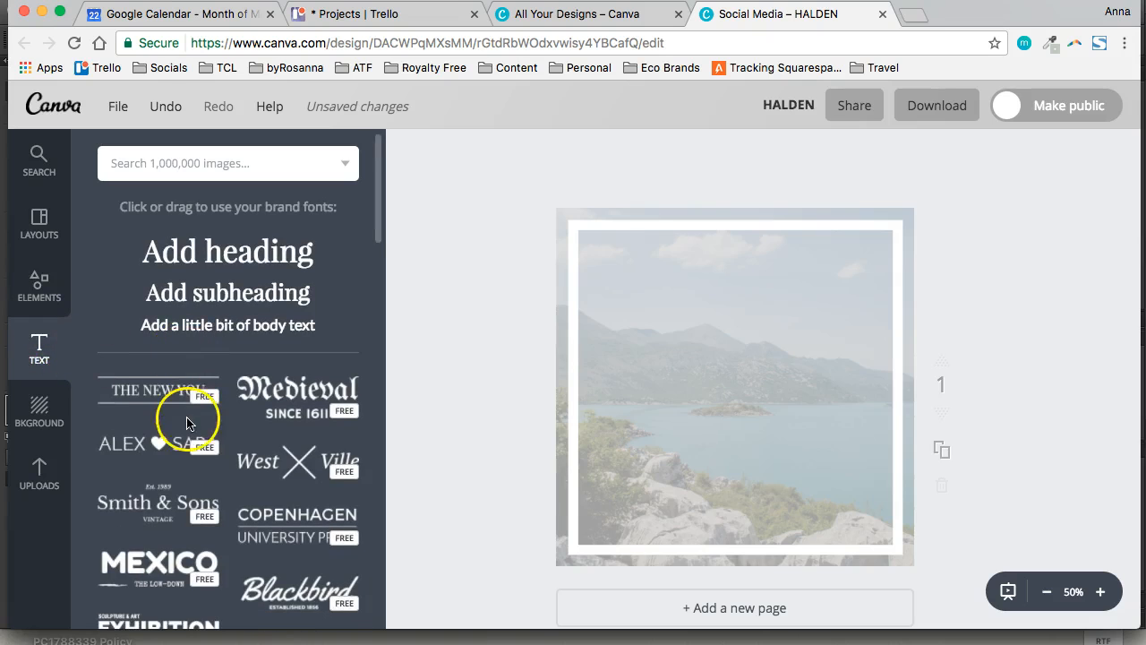
pyautogui.scroll(-1, 184, 417)
pyautogui.click(154, 352)
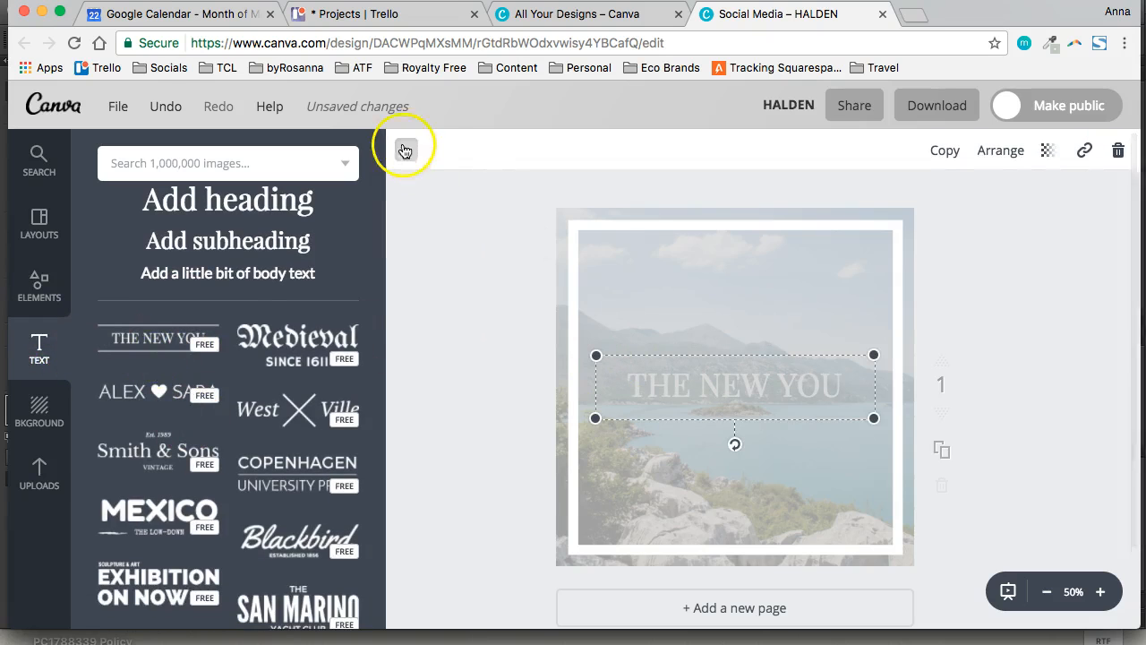
pyautogui.click(398, 150)
pyautogui.scroll(-1, 532, 388)
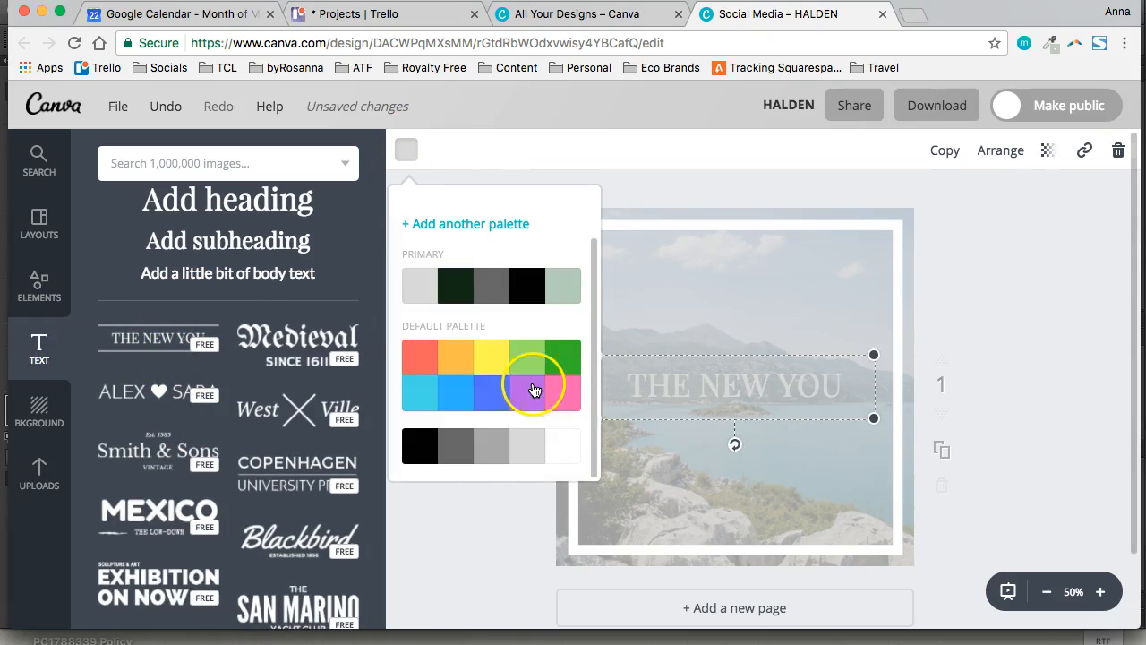
pyautogui.click(563, 450)
# Recolour the "THE NEW YOU" text white and leave the text group deselected
pyautogui.click(734, 391)
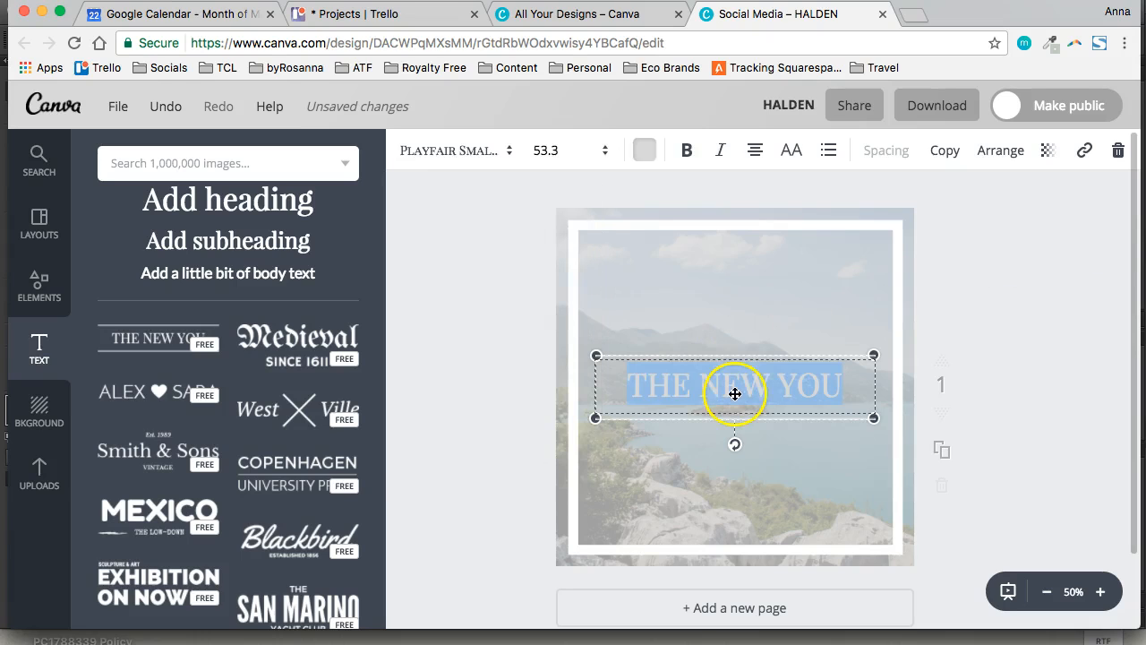
pyautogui.click(644, 150)
pyautogui.scroll(-1, 768, 384)
pyautogui.click(800, 440)
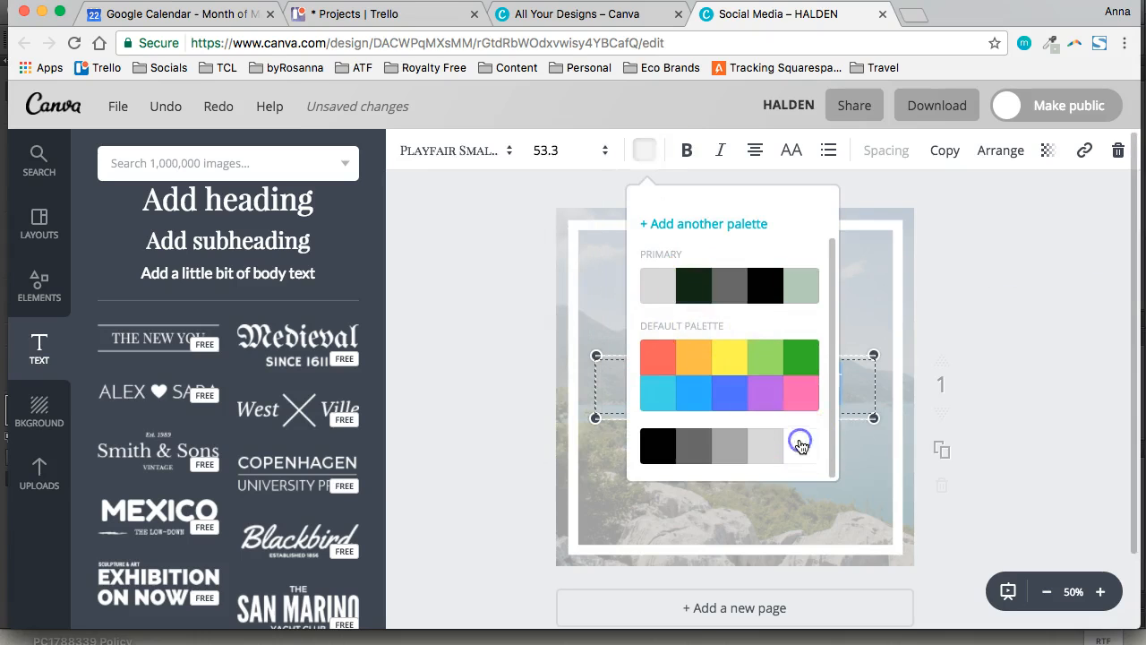
pyautogui.click(1077, 310)
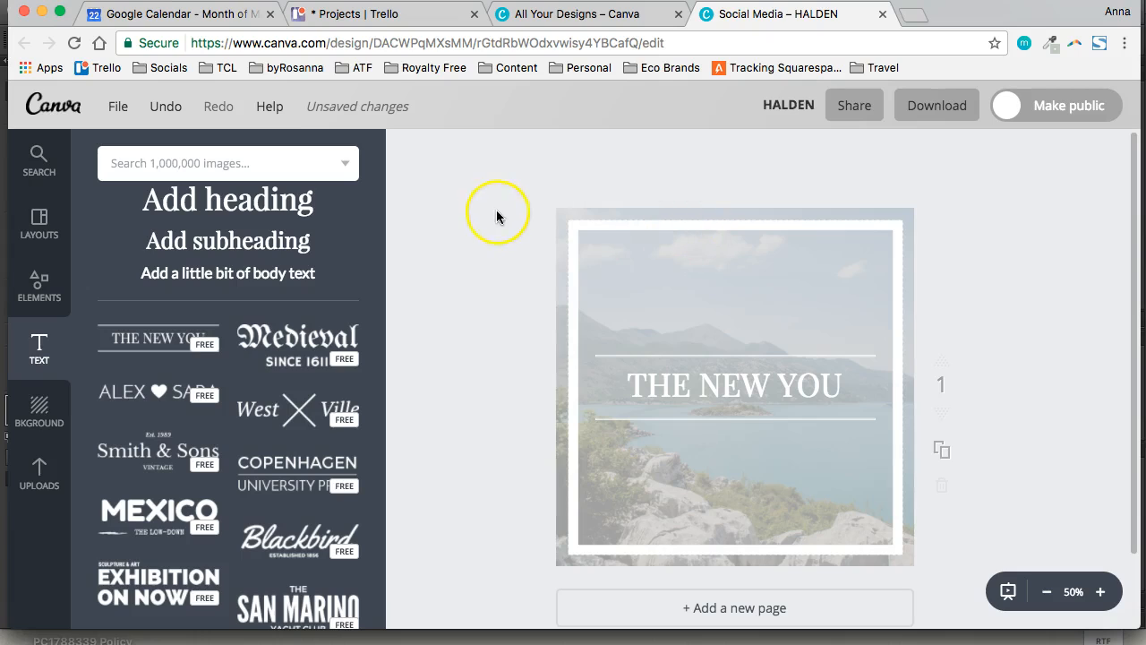
pyautogui.click(553, 189)
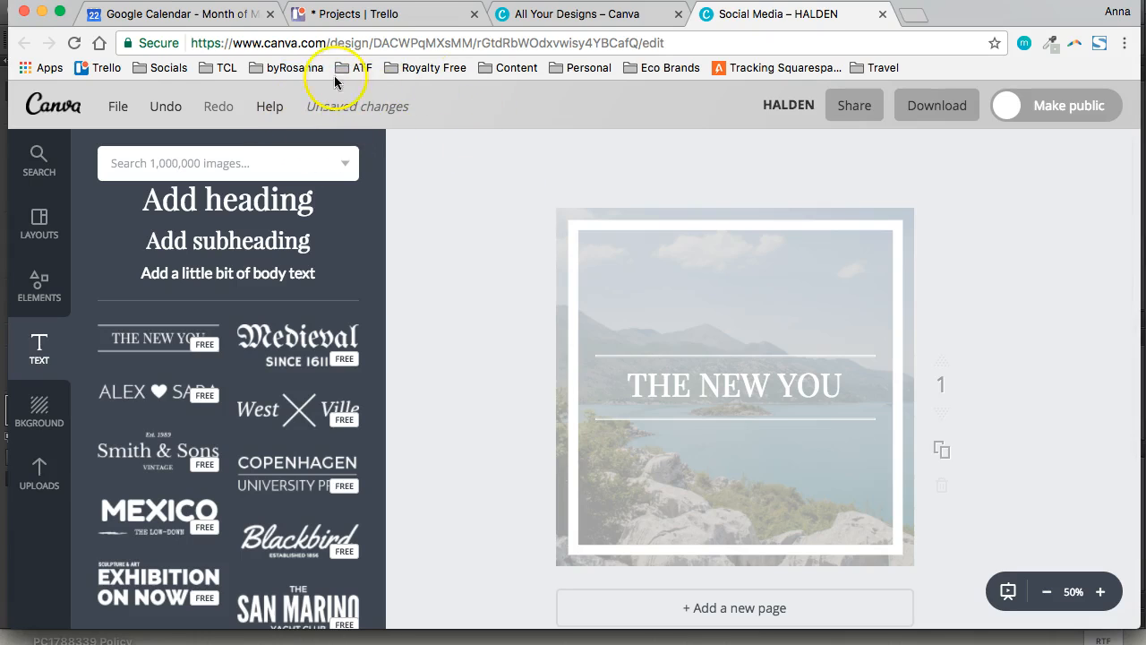
pyautogui.click(422, 128)
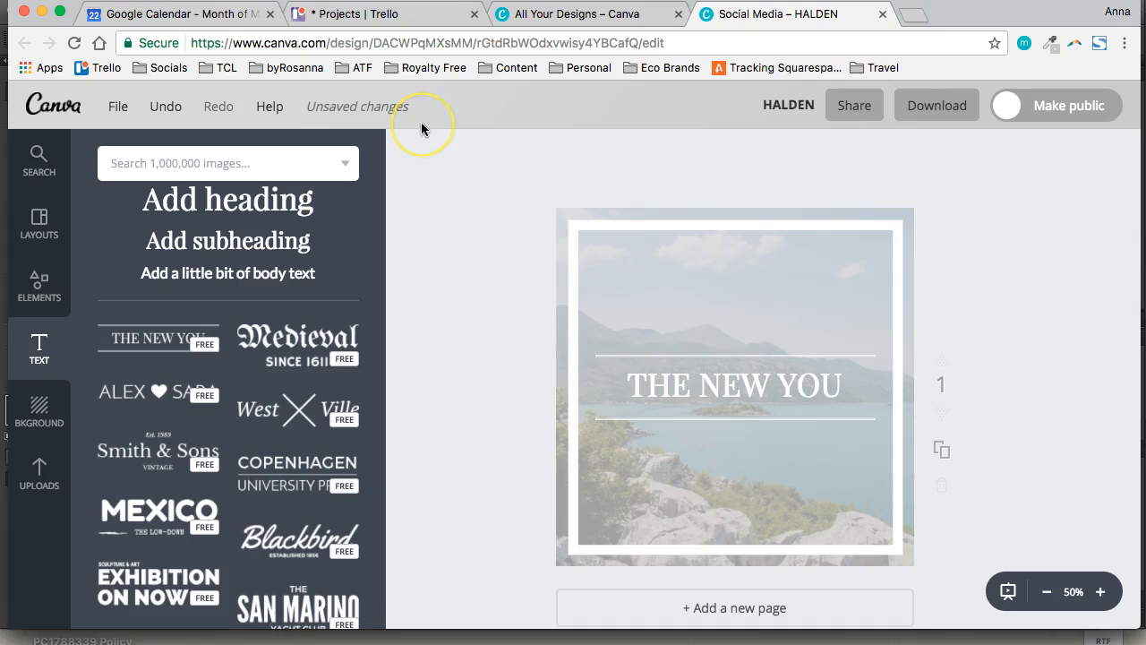
pyautogui.click(389, 139)
pyautogui.click(120, 109)
pyautogui.click(409, 110)
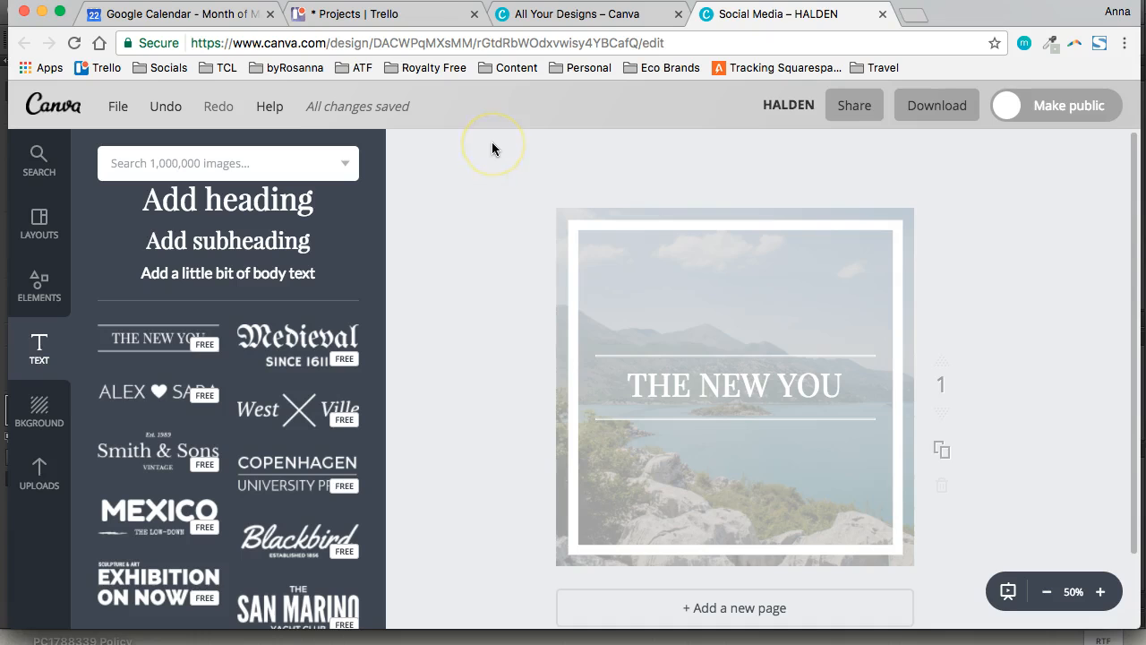
# Examine the file types offered for downloading the design, then close the download options without downloading
pyautogui.click(937, 115)
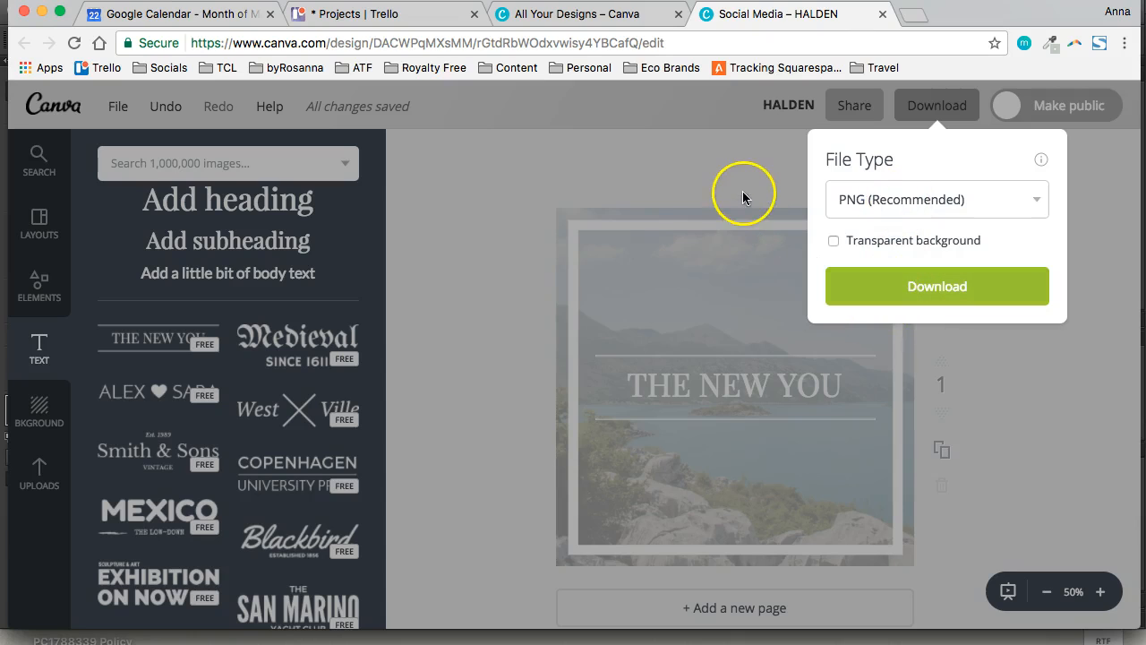
pyautogui.click(883, 200)
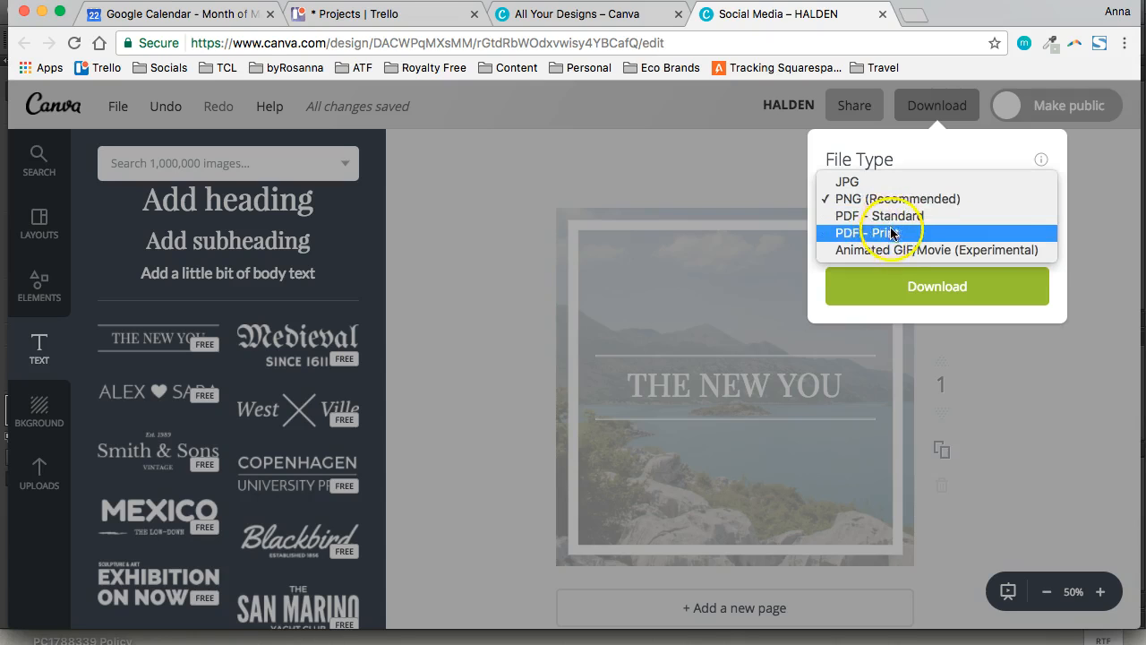
pyautogui.click(825, 157)
pyautogui.click(833, 145)
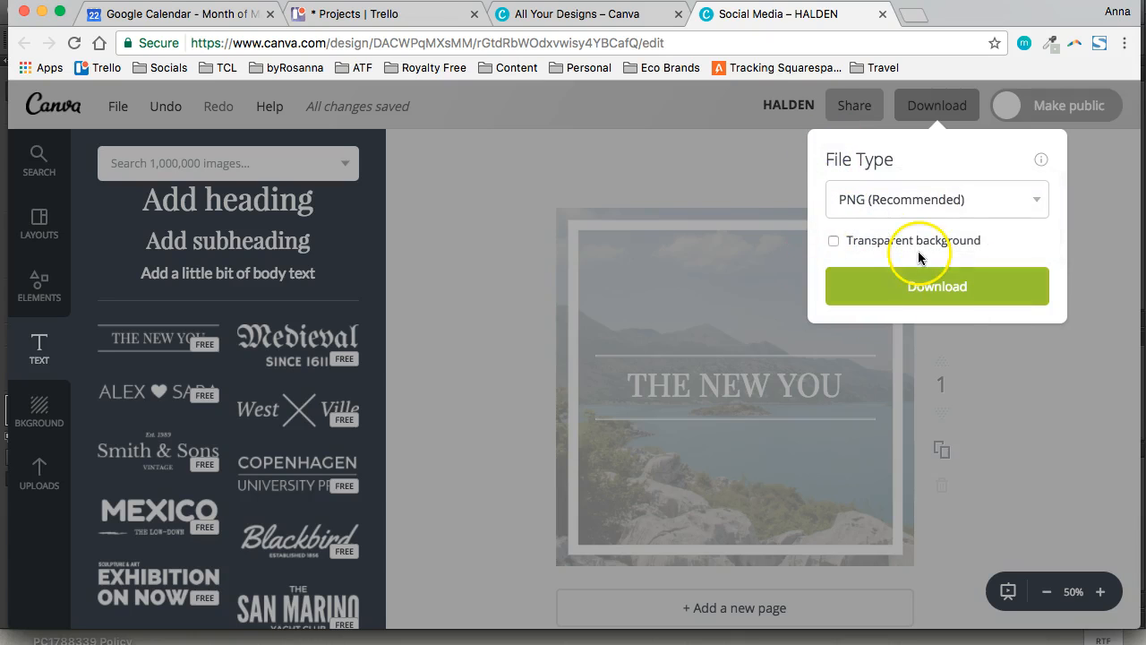
pyautogui.click(754, 160)
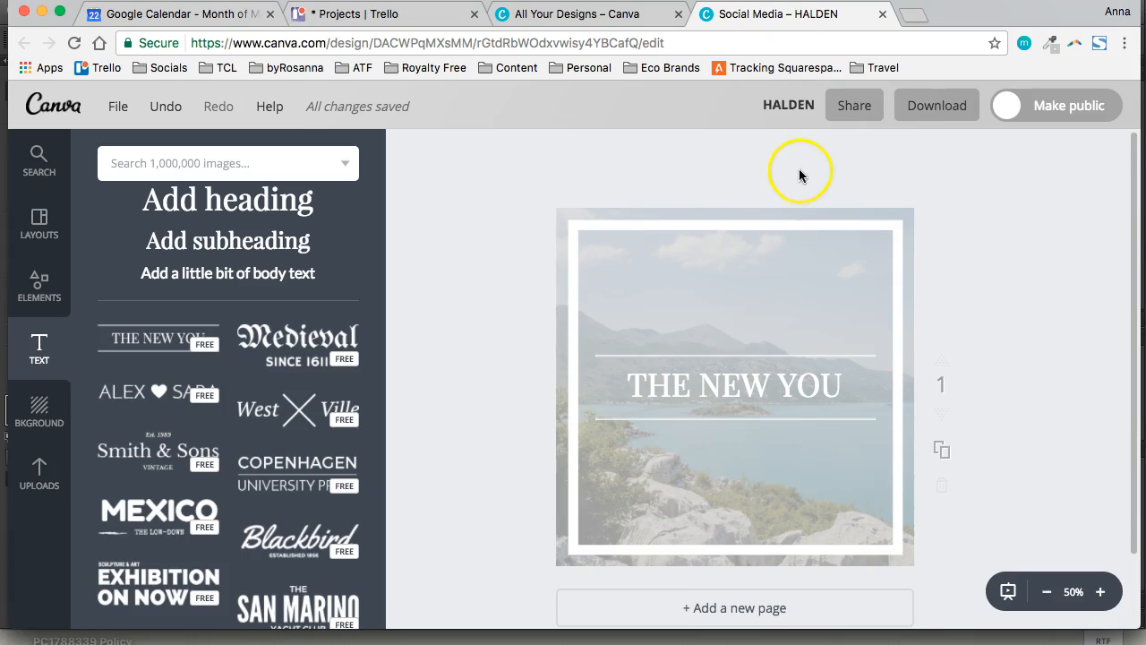
# Copy the design's collaboration link with "Can edit" access and close the sharing dialog
pyautogui.click(856, 107)
pyautogui.click(699, 185)
pyautogui.click(624, 301)
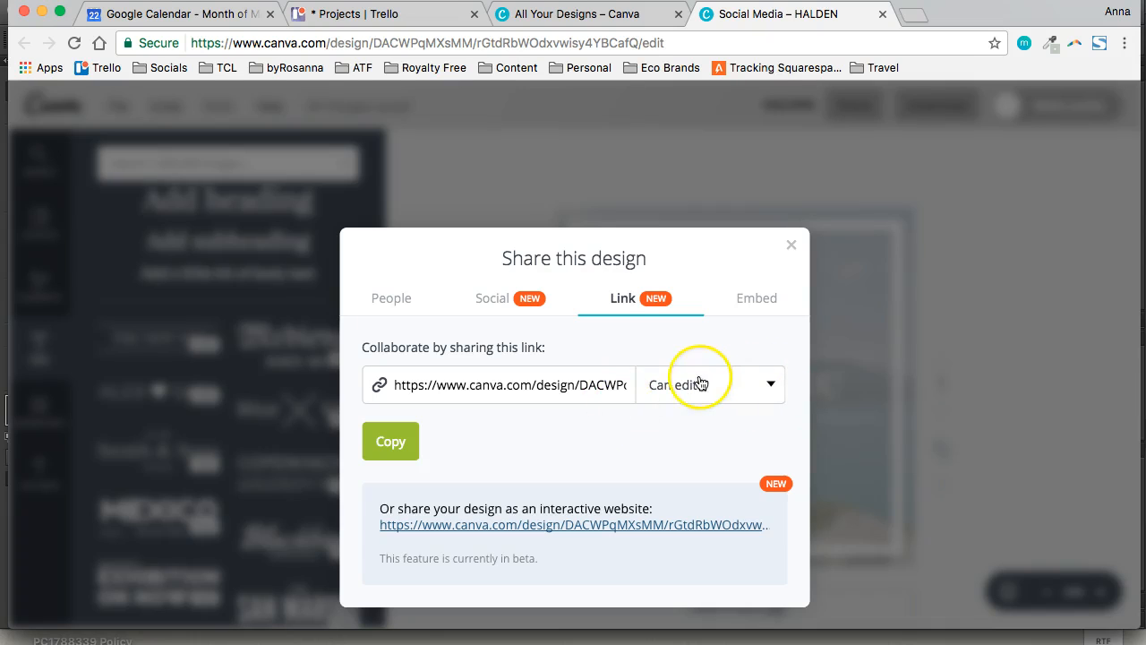
pyautogui.click(385, 443)
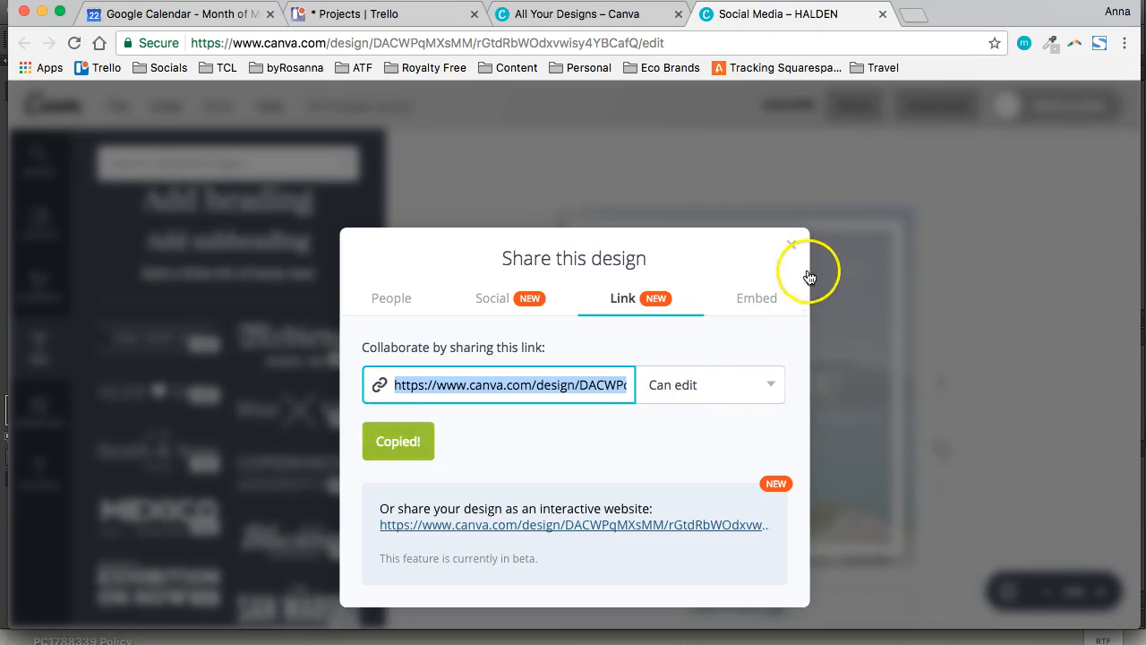
pyautogui.click(793, 245)
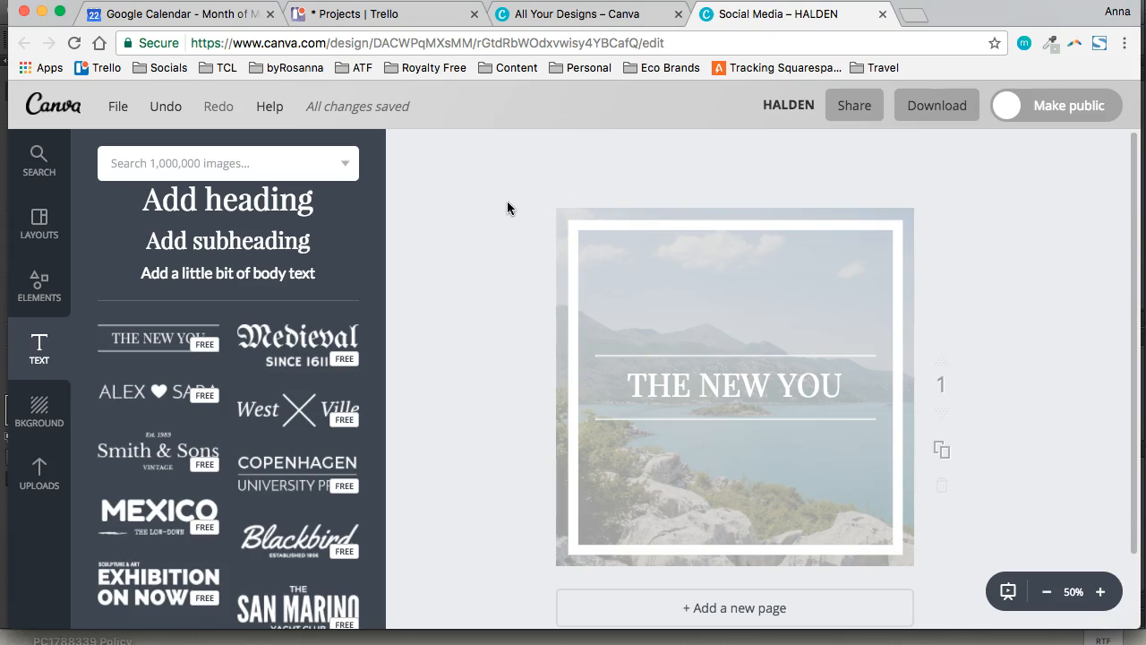
# Look over the finished page, then close the HALDEN design to return to the All Your Designs page
pyautogui.click(535, 374)
pyautogui.scroll(-2, 524, 166)
pyautogui.scroll(2, 523, 166)
pyautogui.scroll(-1, 523, 171)
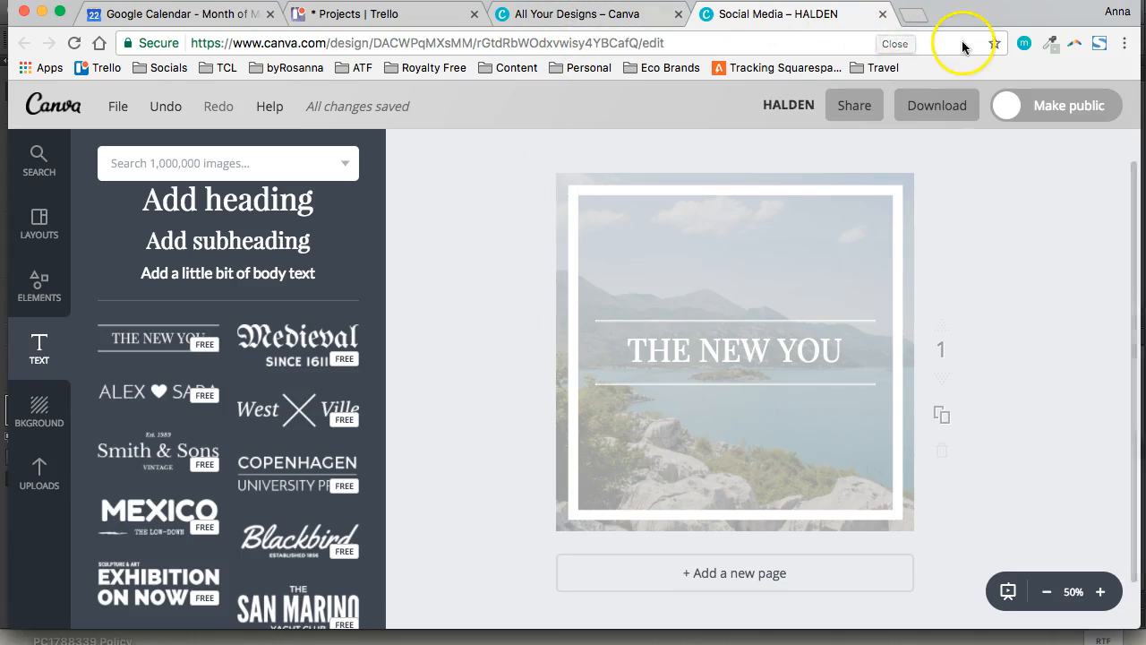
pyautogui.click(883, 15)
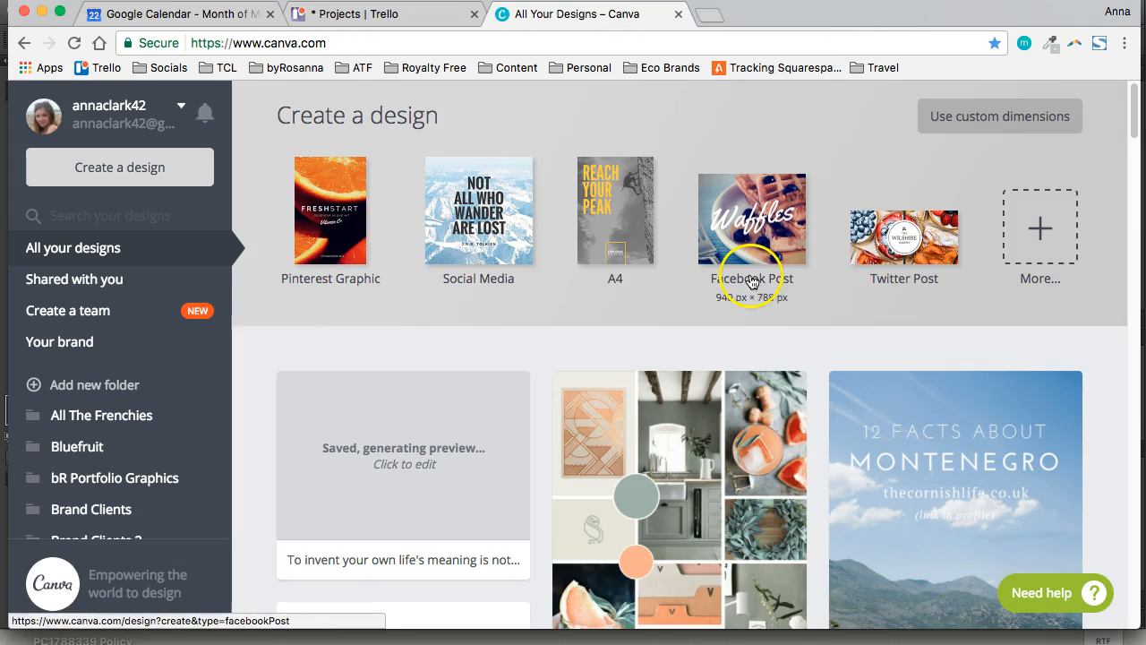